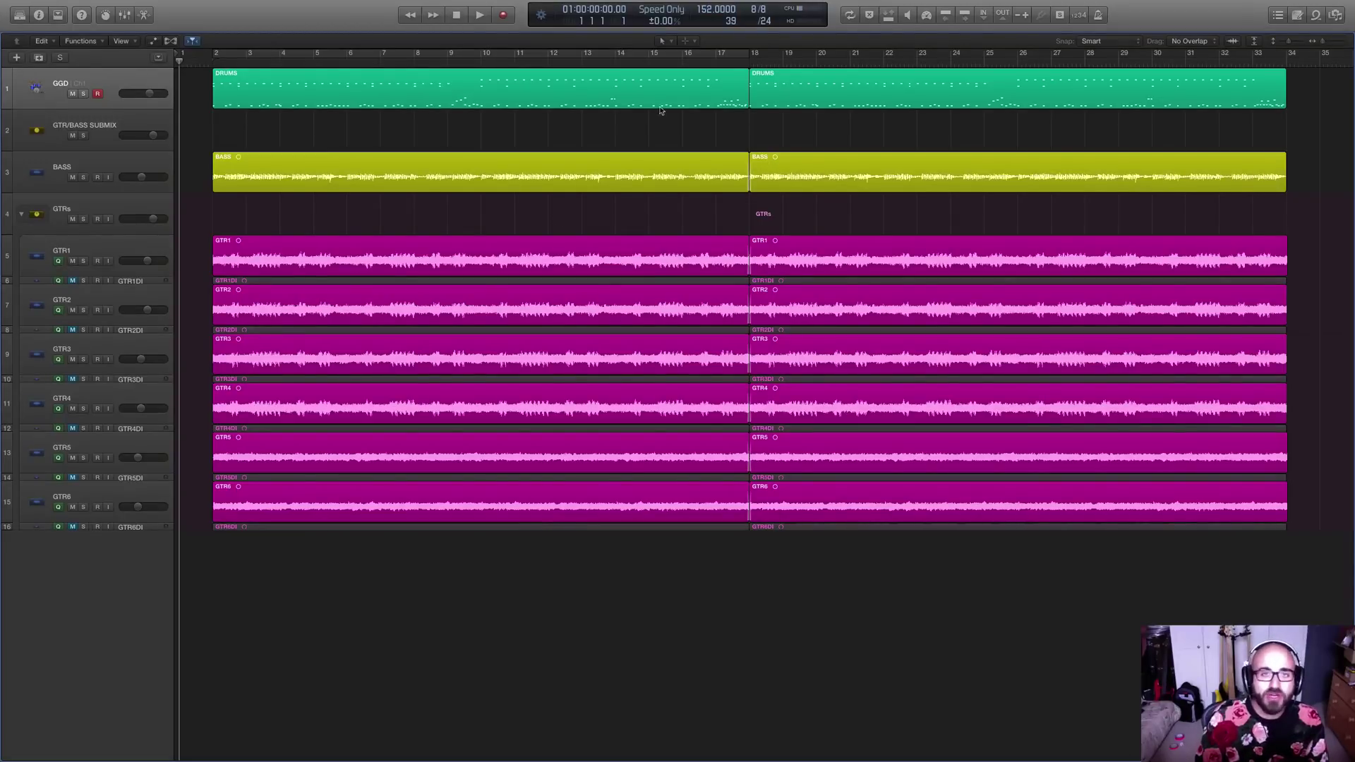
# - Place the playhead in the ruler just before bar 2
pyautogui.click(204, 63)
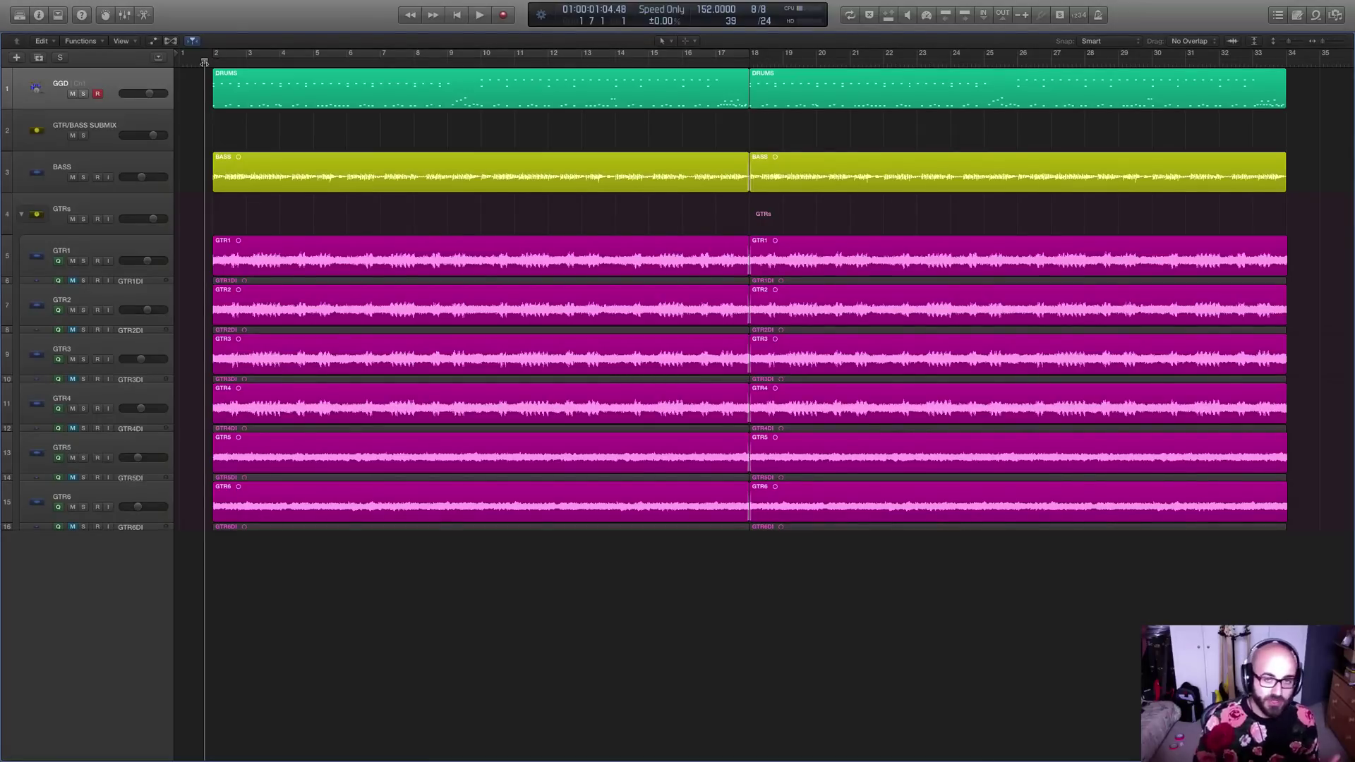
# - Play back the whole arrangement from bar 2, stopping around bar 18
pyautogui.press('space')
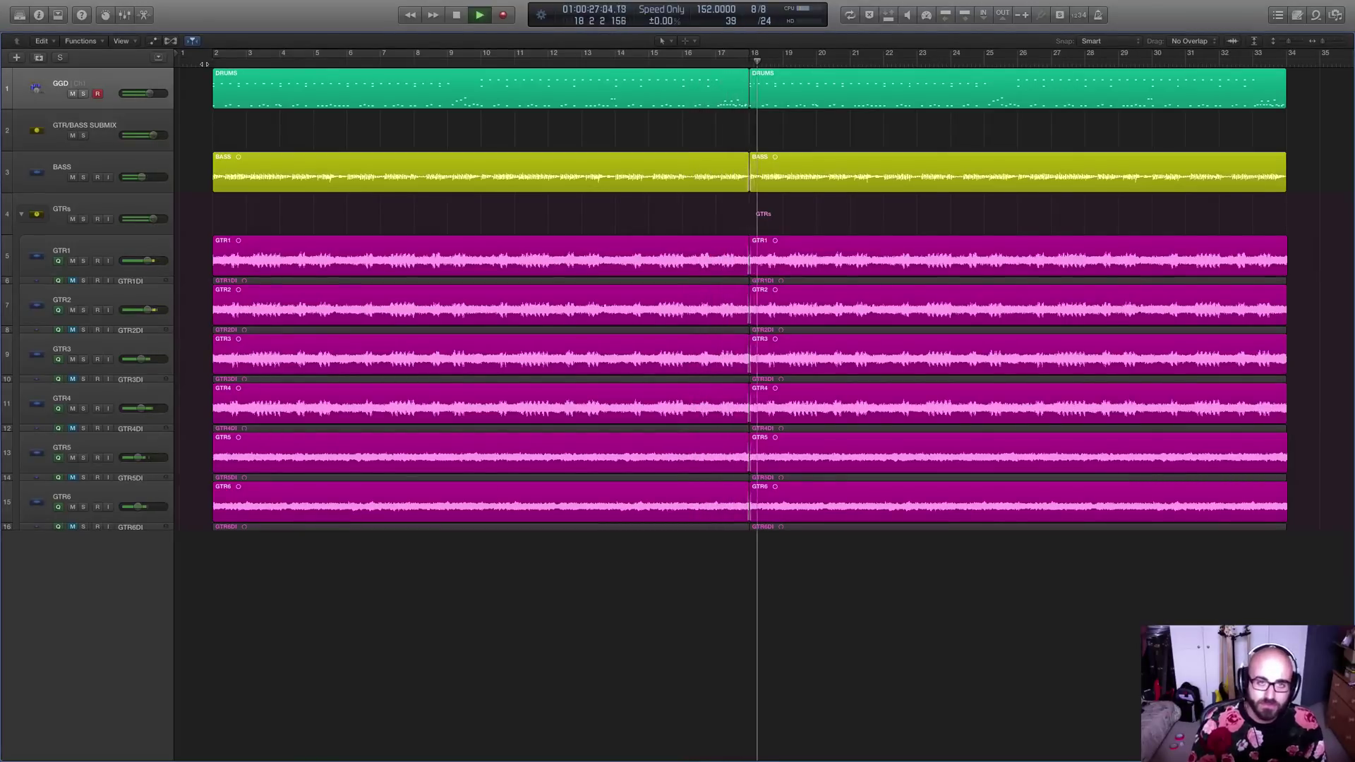
pyautogui.press('space')
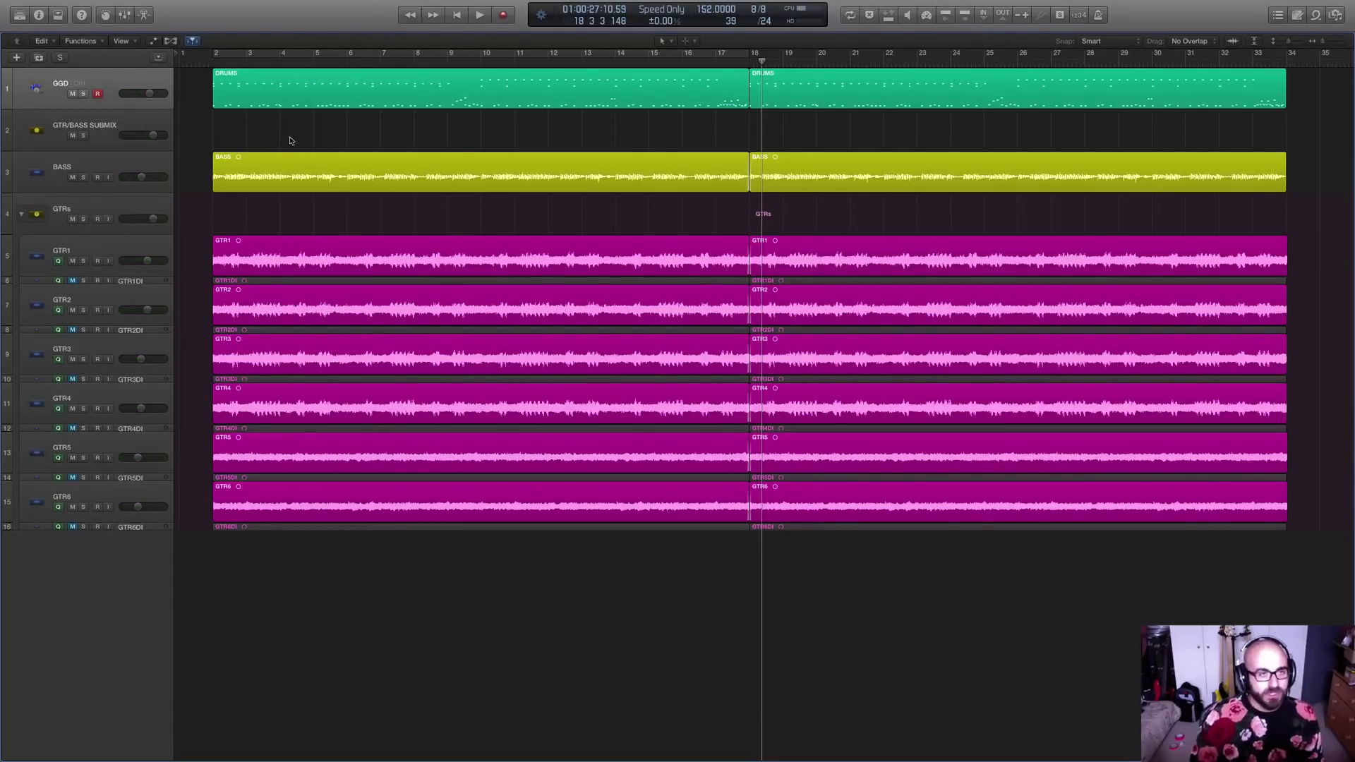
# - Open the first DRUMS region in the Piano Roll, zoomed in and scrolled to bar 2
pyautogui.click(326, 103)
pyautogui.doubleClick(327, 103)
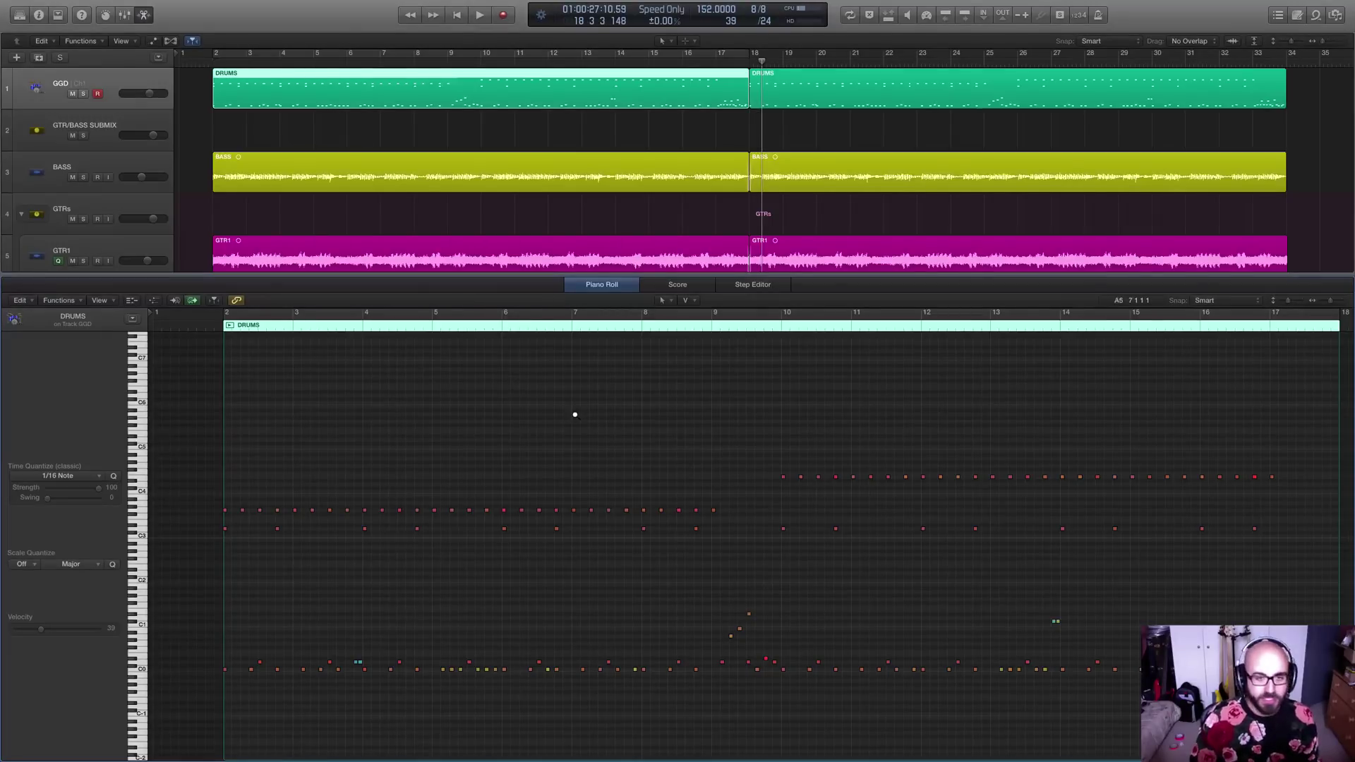
pyautogui.press('super+Down')
pyautogui.press('super+Down')
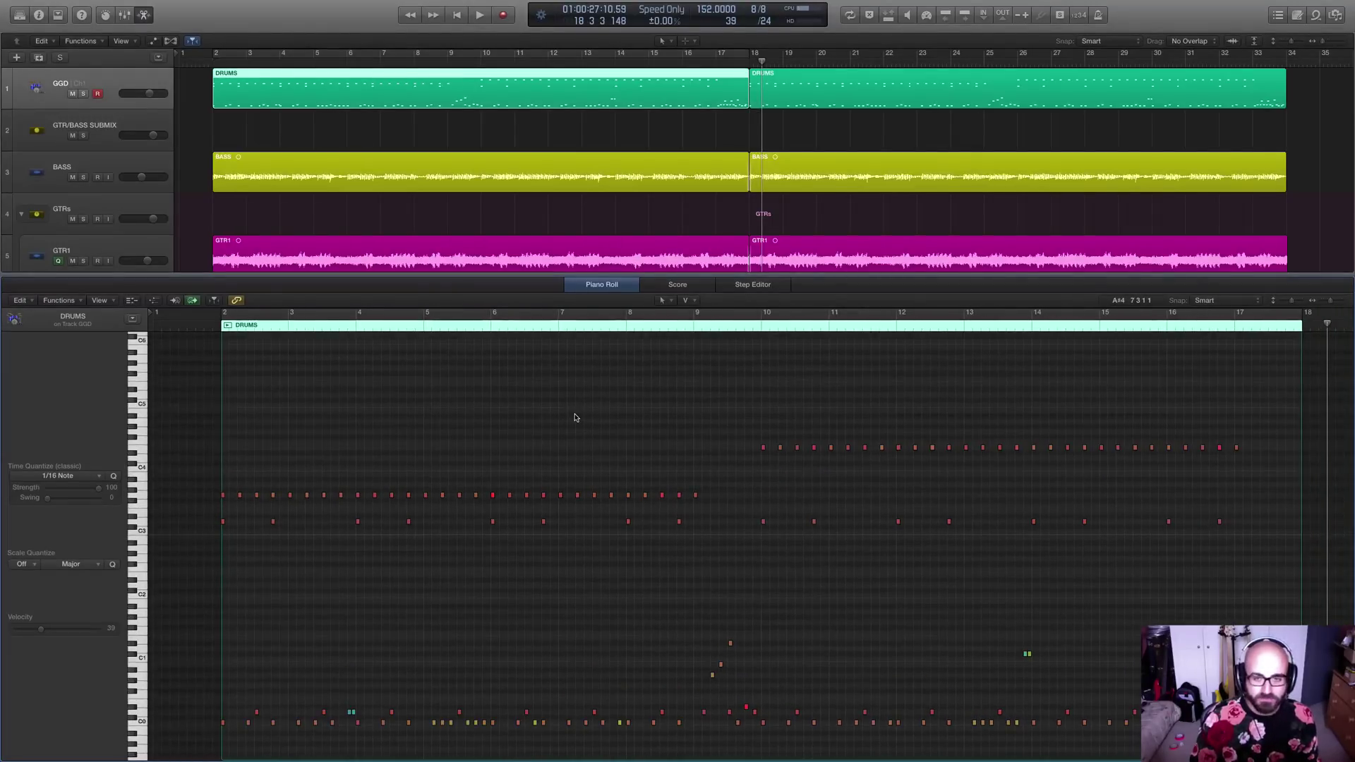
pyautogui.press('super+Right')
pyautogui.hscroll(-3, 575, 417)
pyautogui.scroll(-1, 575, 417)
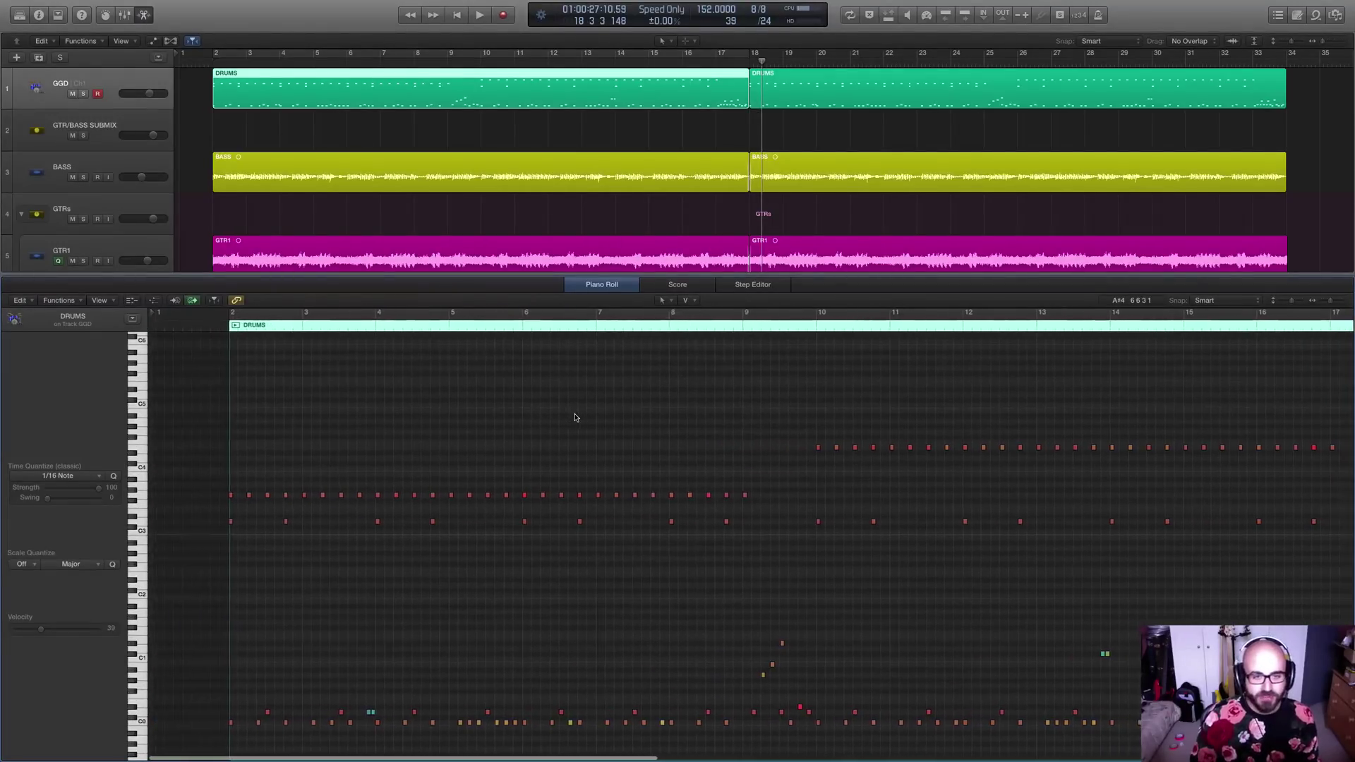
pyautogui.scroll(-1, 575, 417)
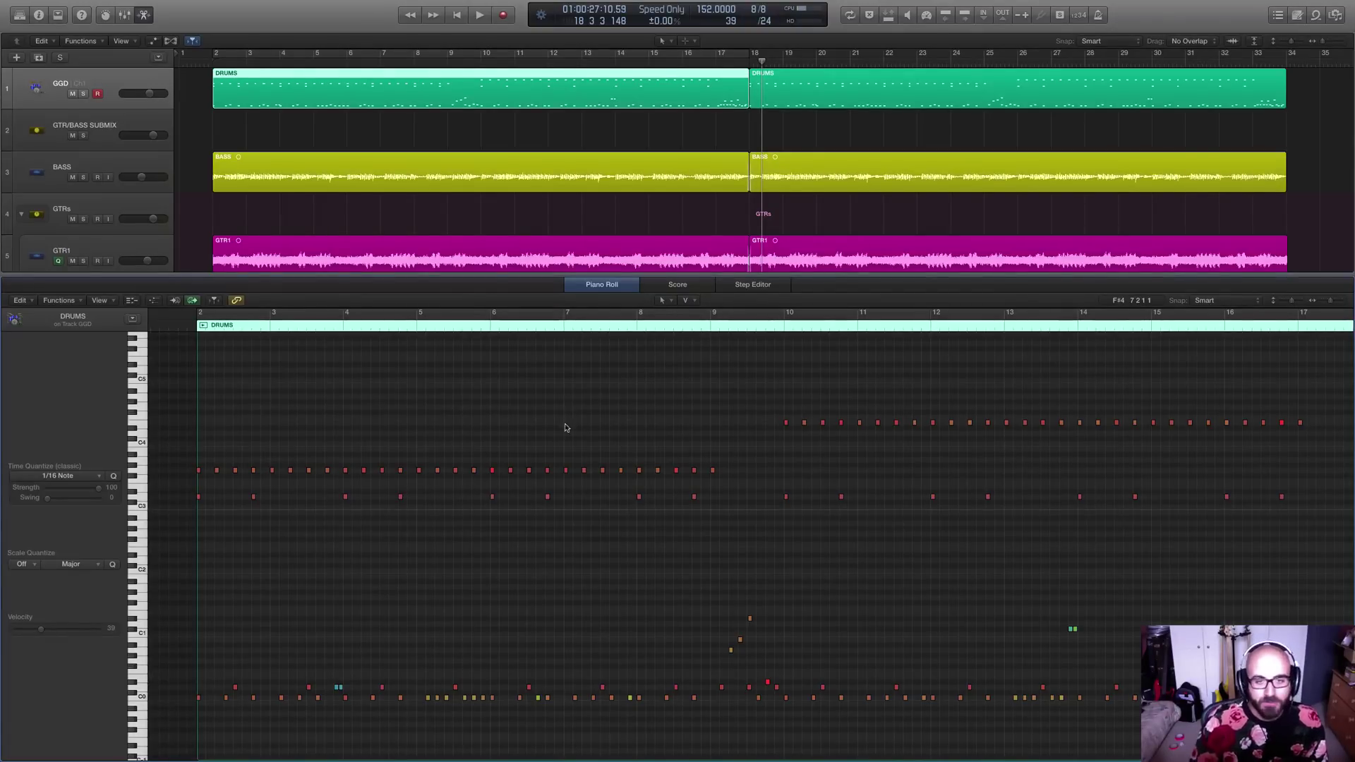
# - Raise a C0 drum note's velocity from 122 to the maximum 127
pyautogui.scroll(-1, 510, 453)
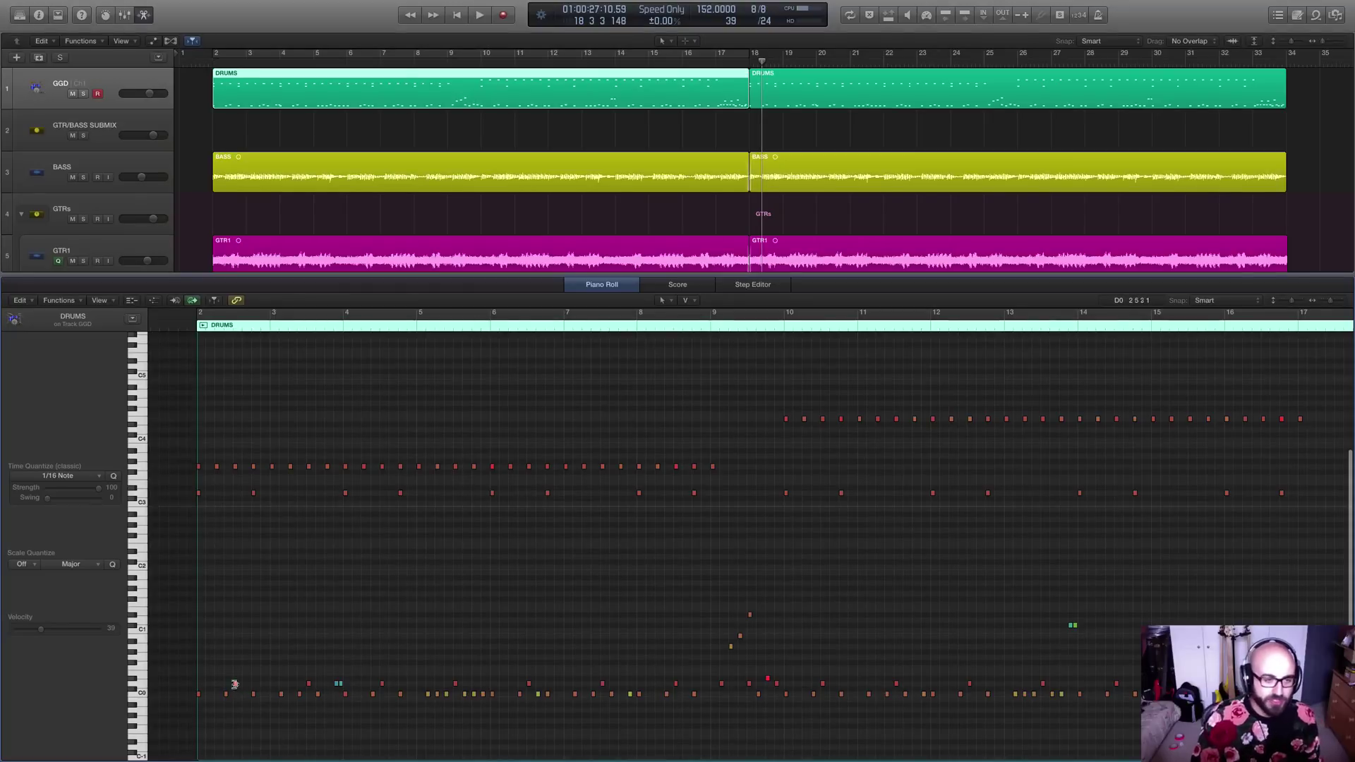
pyautogui.click(235, 683)
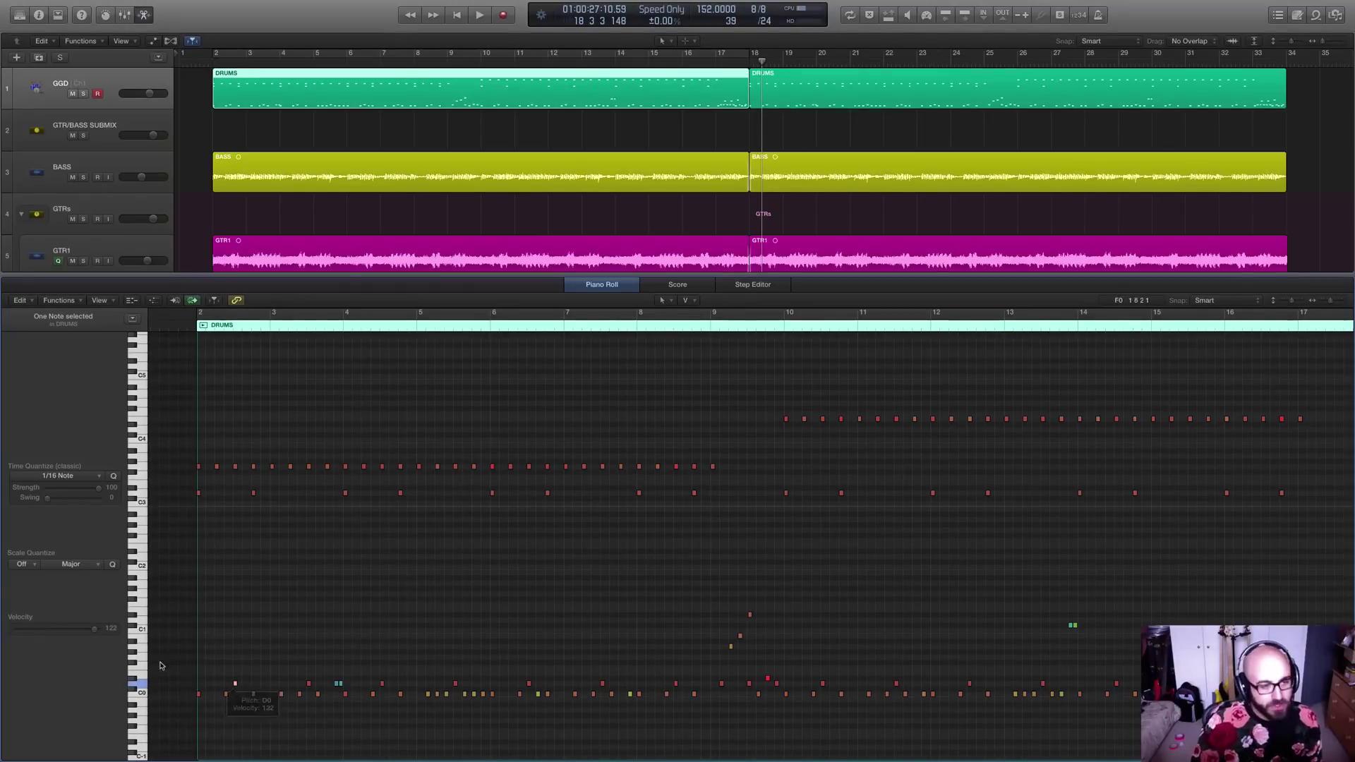
pyautogui.moveTo(100, 634); pyautogui.dragTo(103, 635)
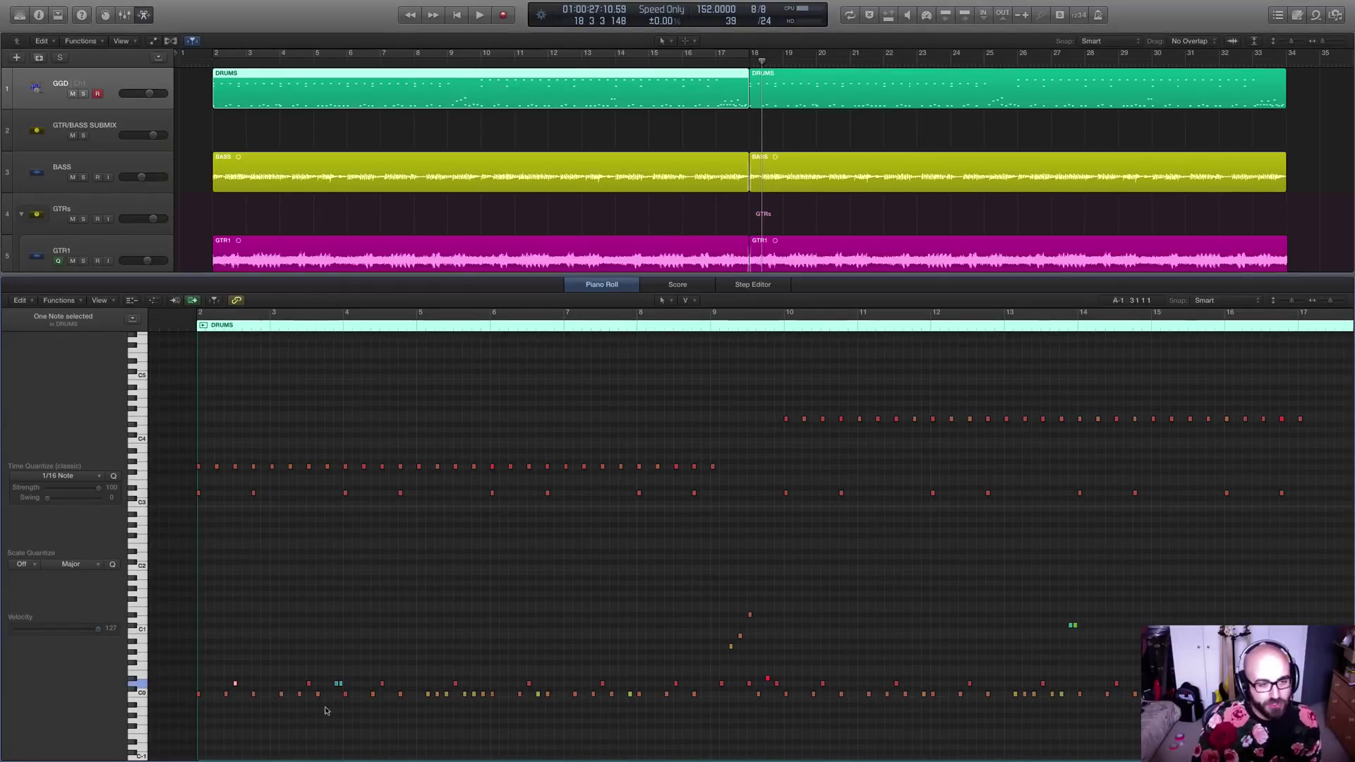
pyautogui.click(271, 677)
# - Drop another C0 note's velocity to 1, then select the C0 note near bar 9
pyautogui.click(235, 683)
pyautogui.moveTo(97, 633)
pyautogui.mouseDown()
pyautogui.moveTo(3, 635)
pyautogui.moveTo(100, 633)
pyautogui.mouseUp()
pyautogui.click(324, 639)
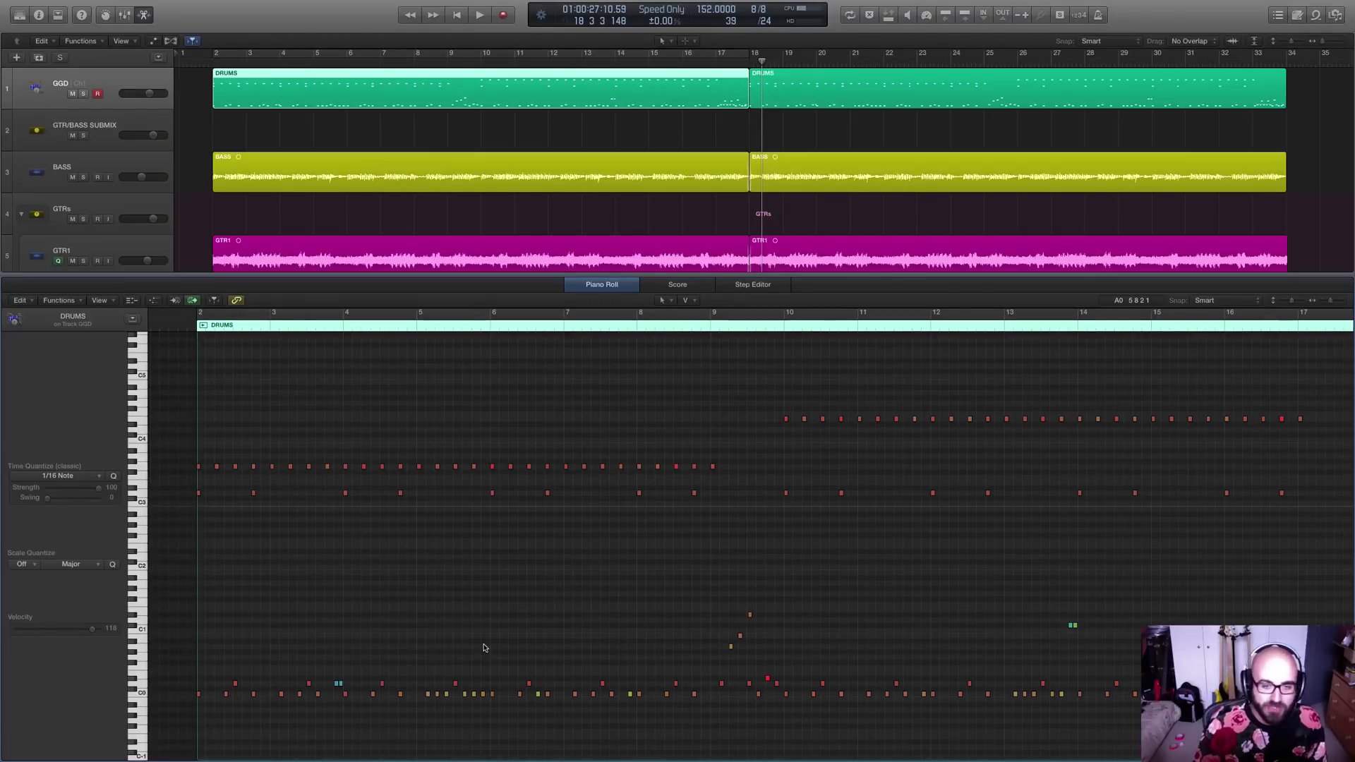
pyautogui.click(768, 679)
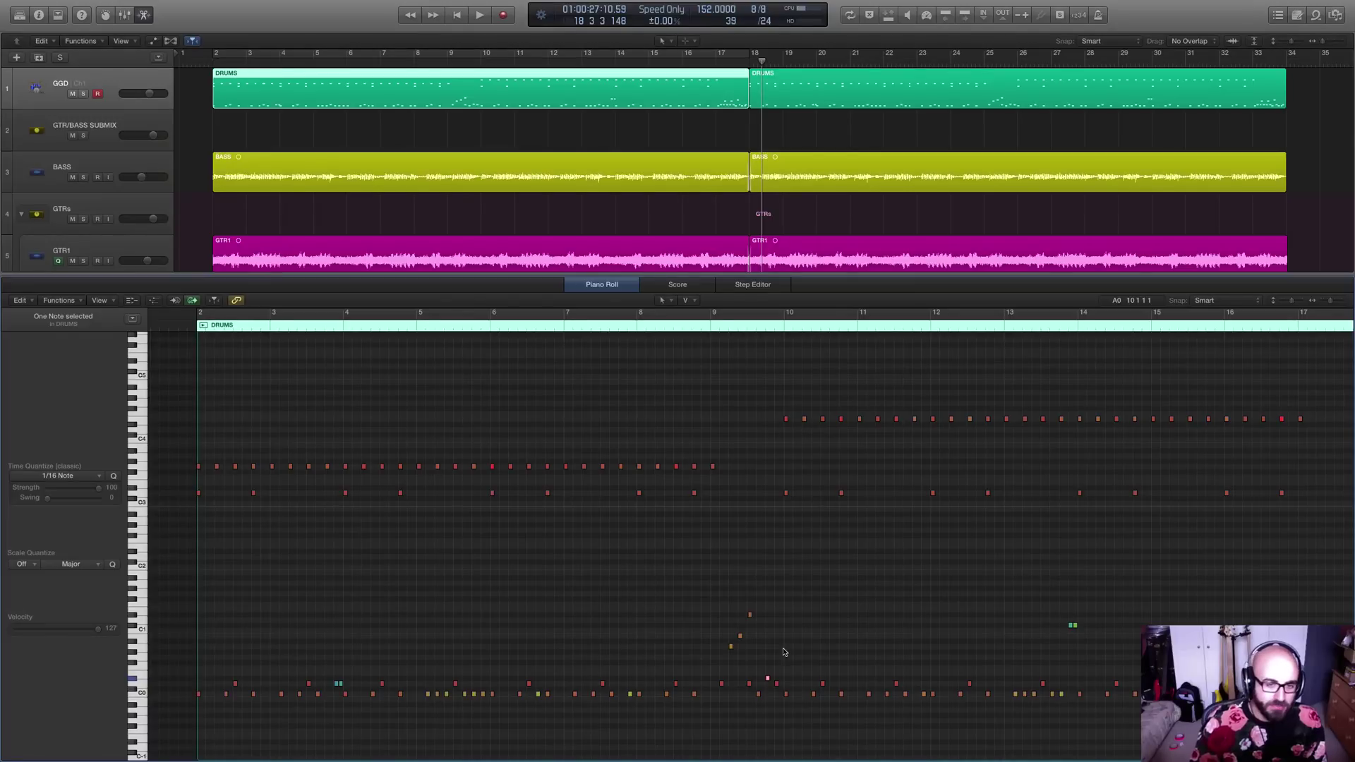
pyautogui.click(141, 695)
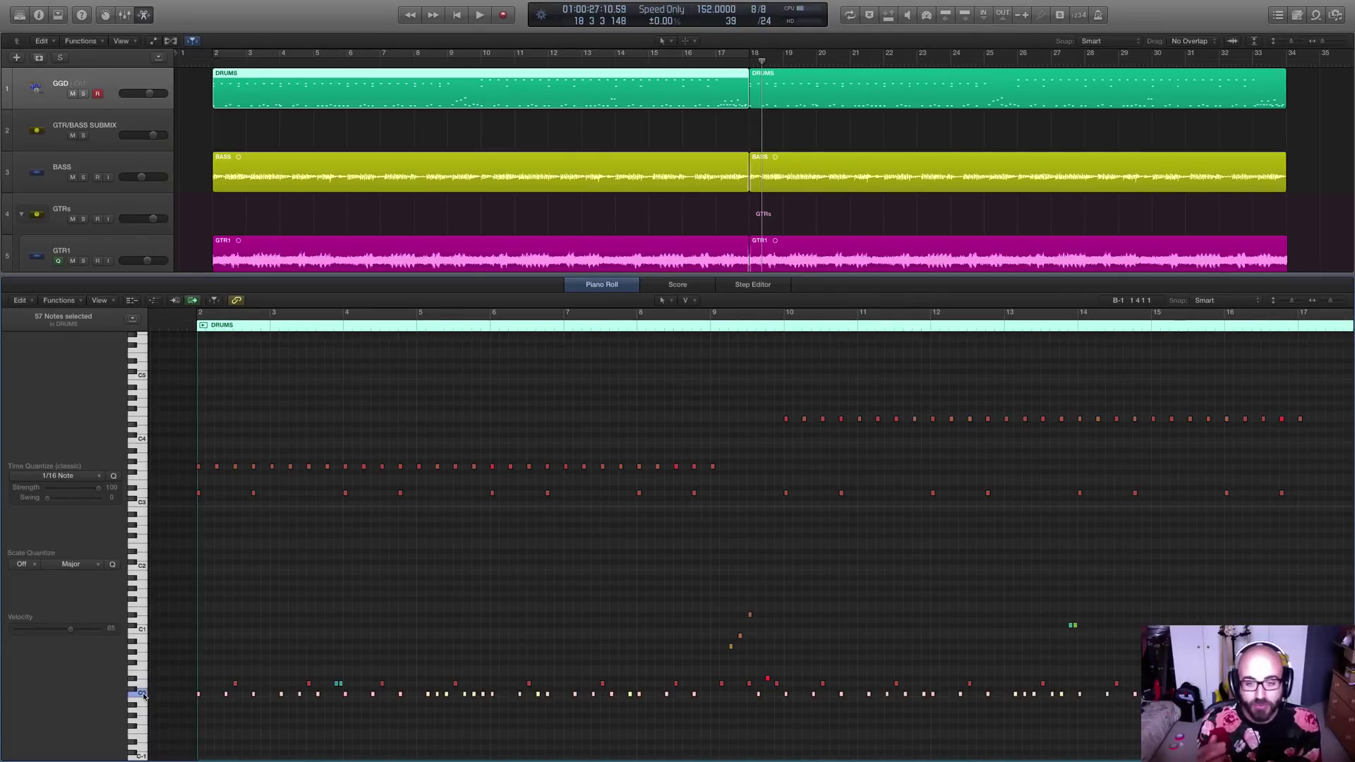
pyautogui.click(223, 658)
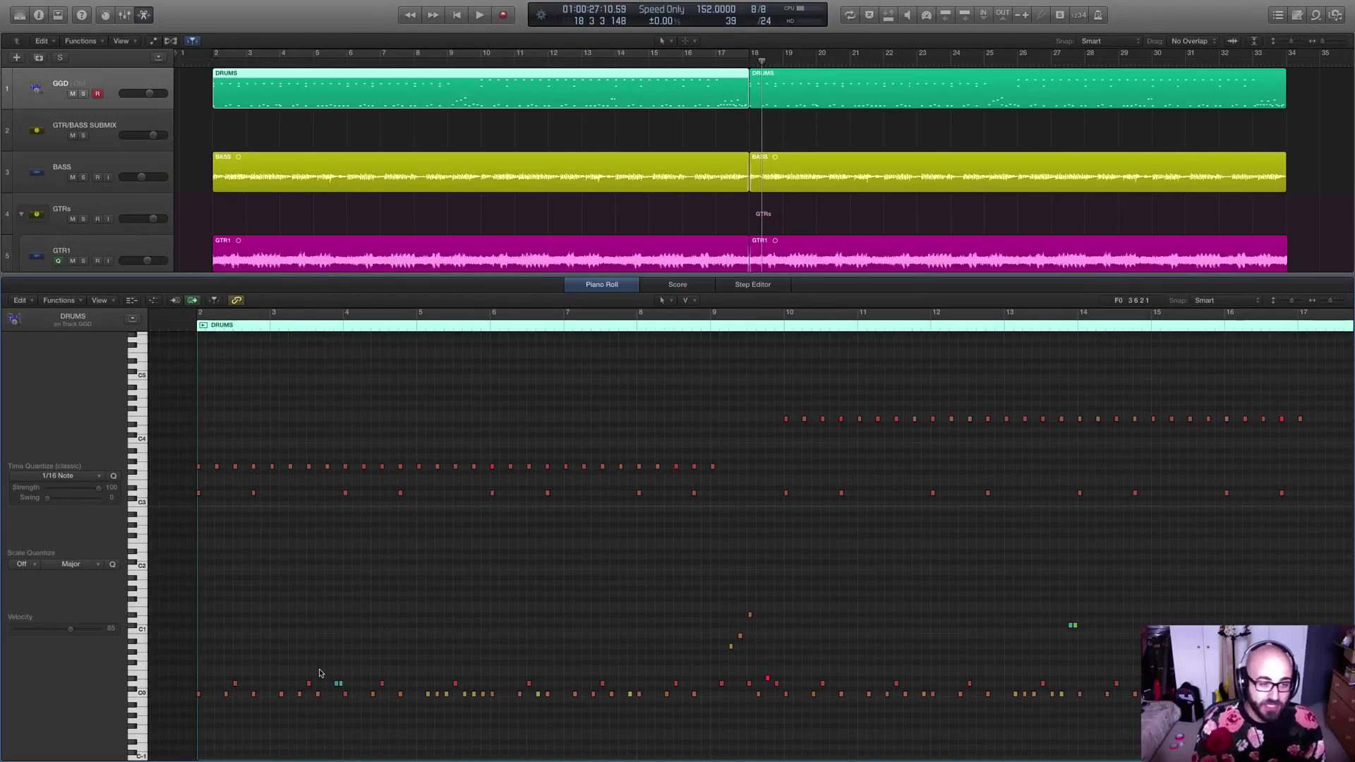
pyautogui.click(198, 695)
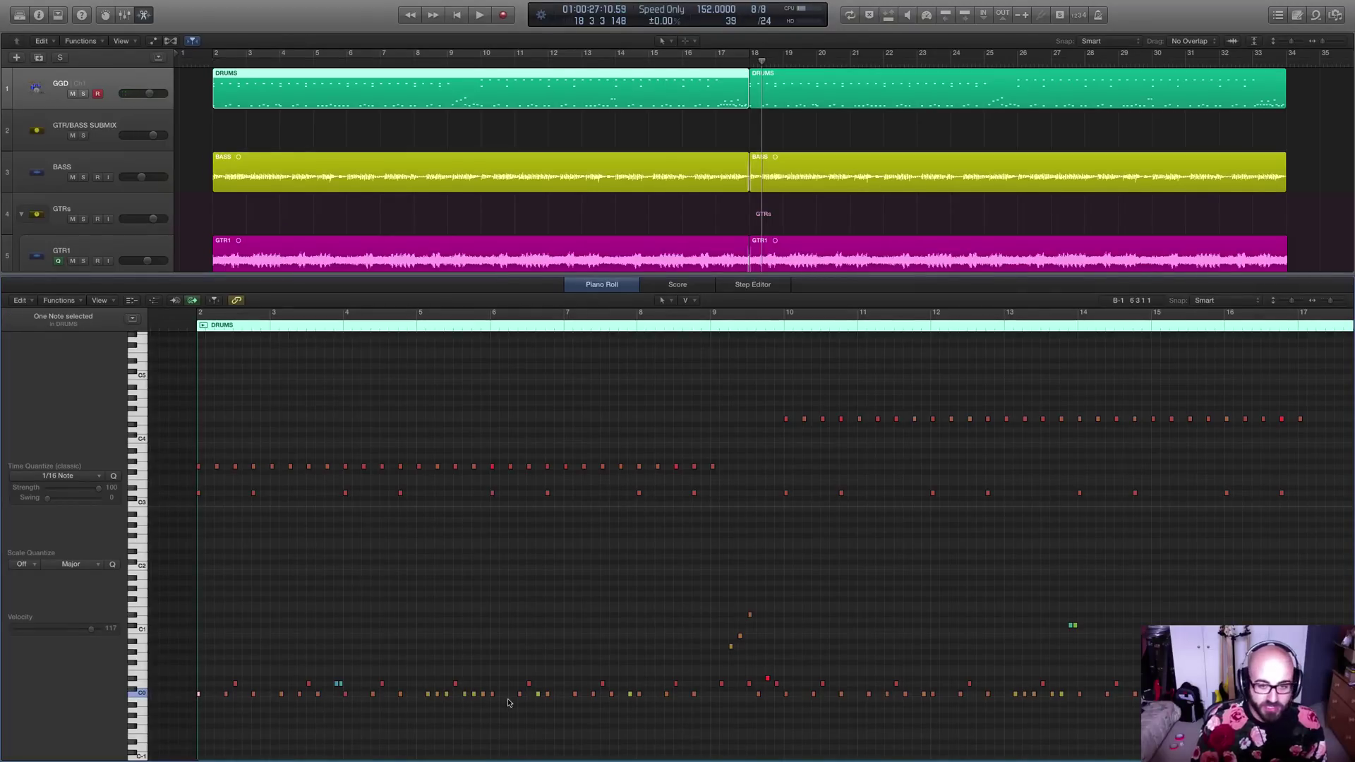
pyautogui.click(446, 694)
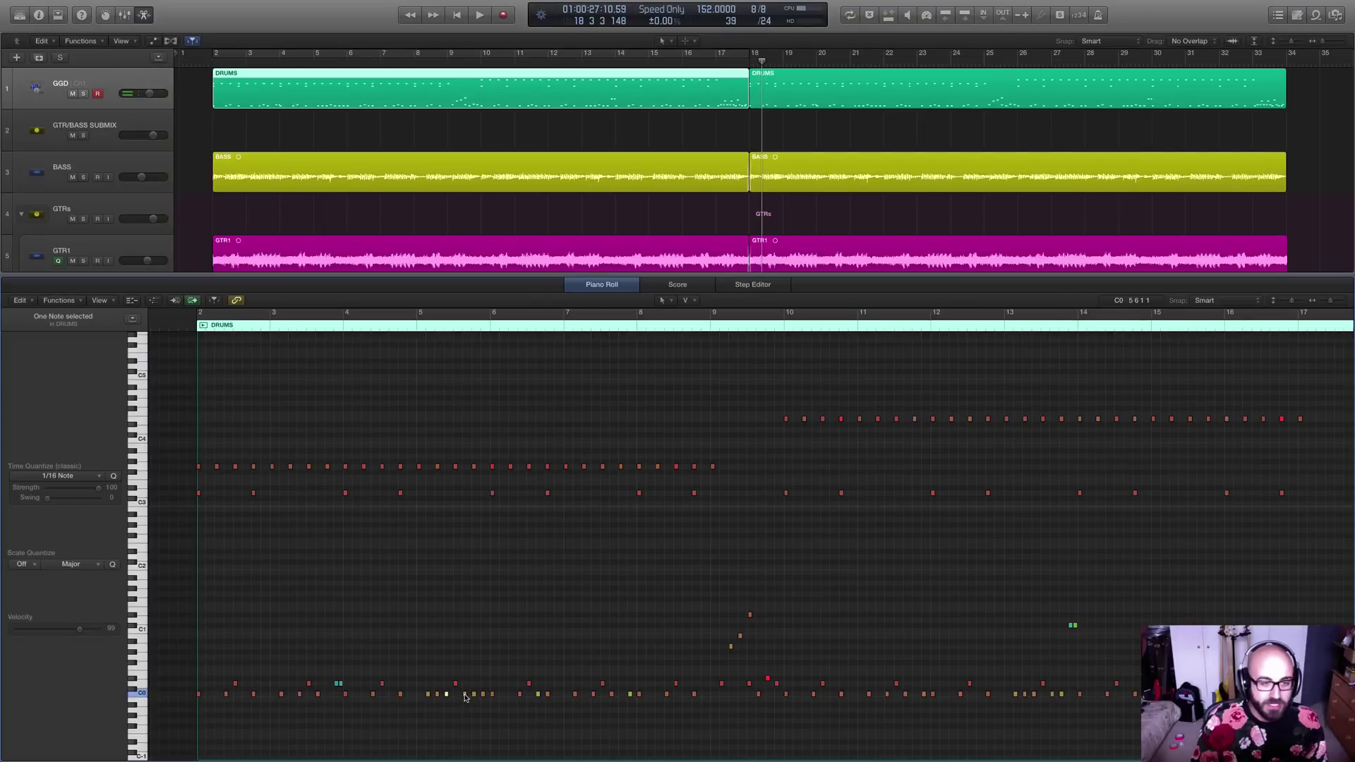
pyautogui.click(465, 694)
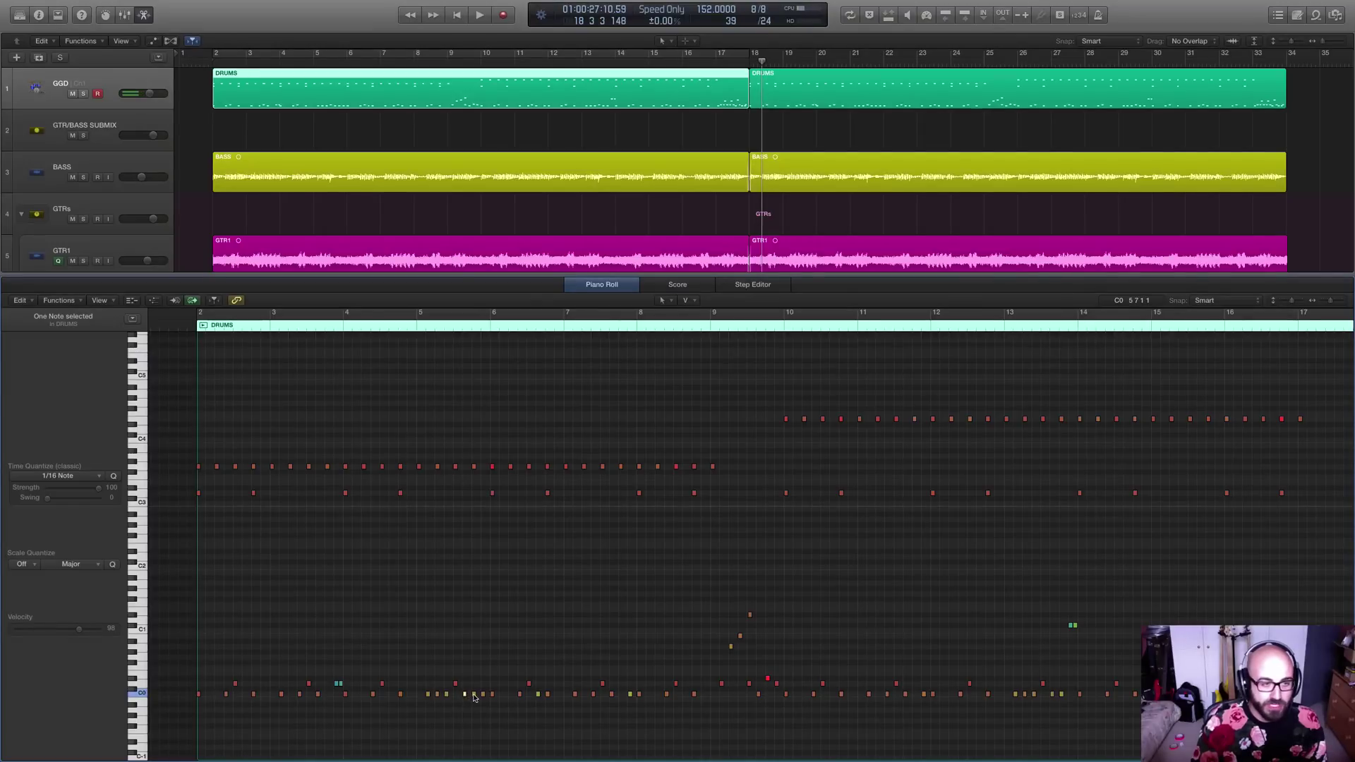
pyautogui.click(482, 694)
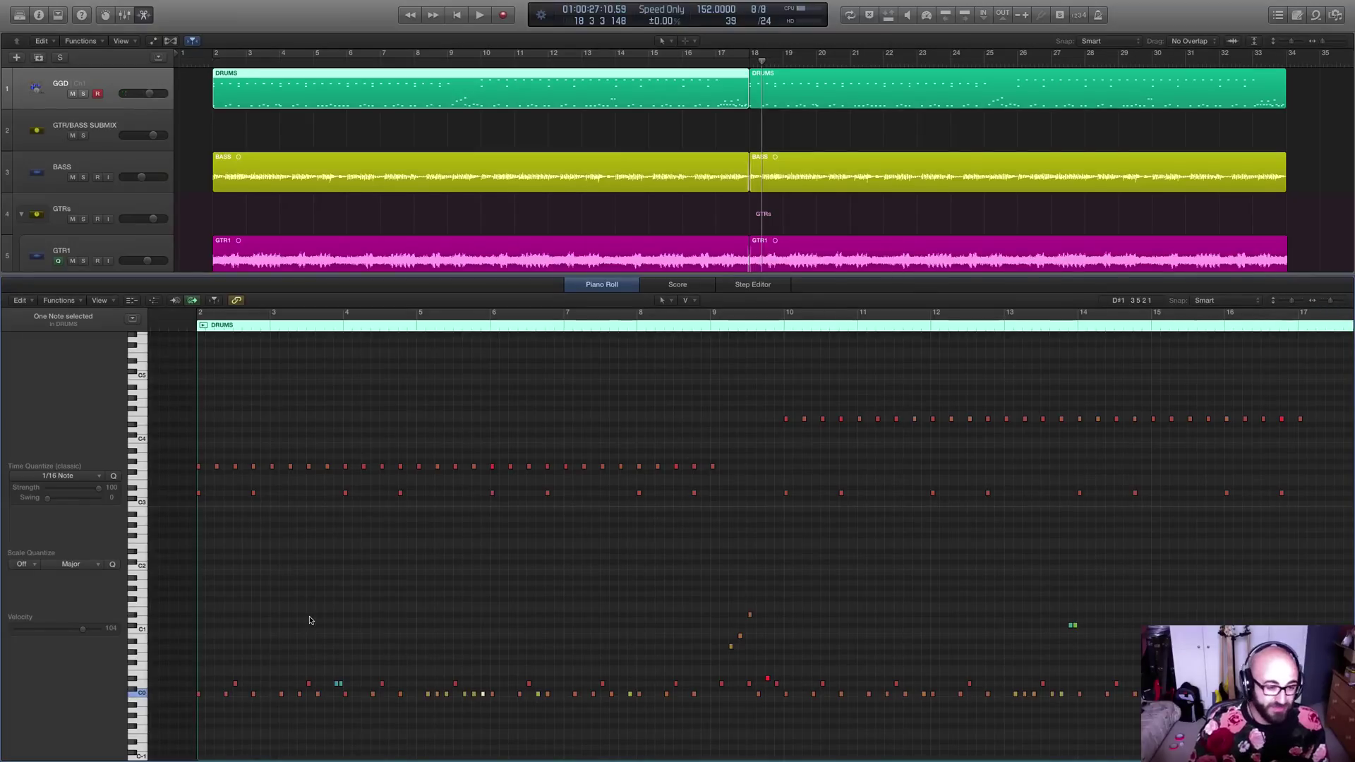
pyautogui.click(198, 695)
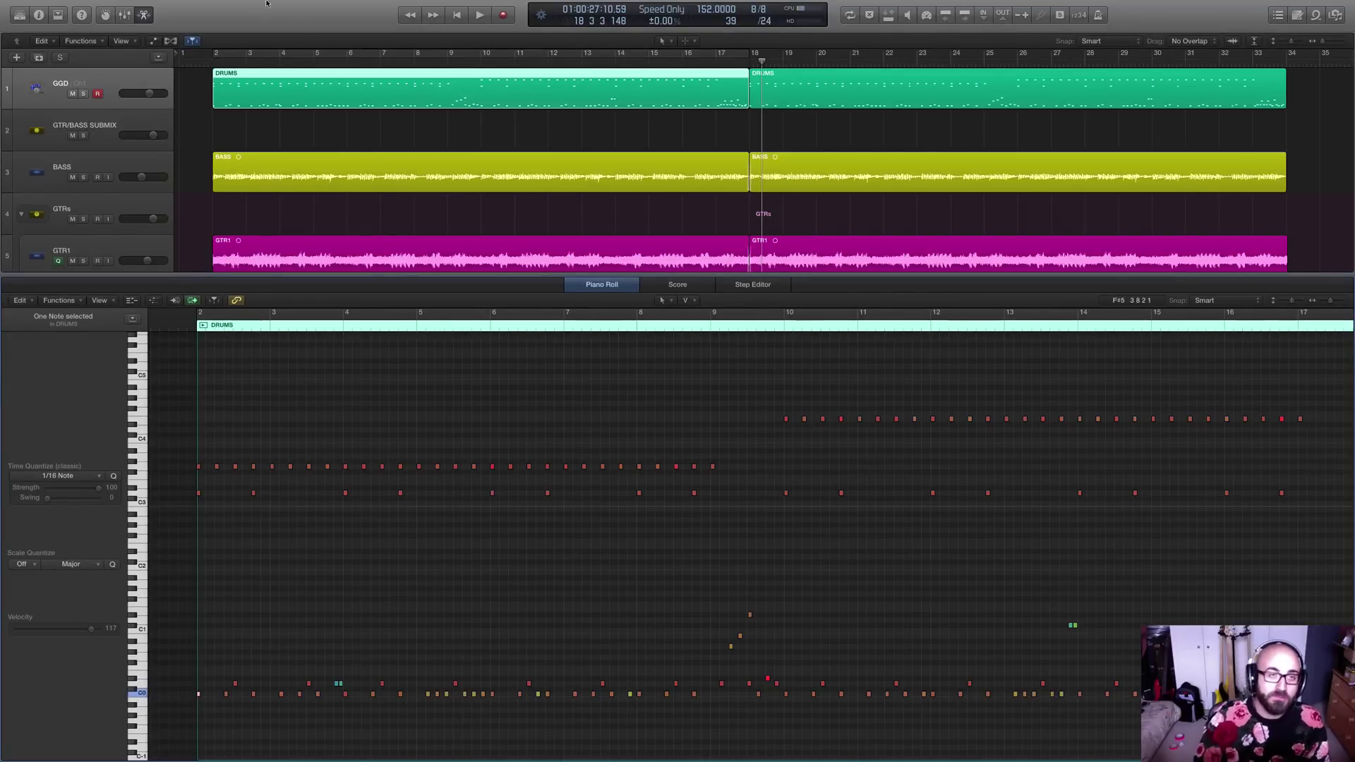
# - Listen briefly from bar 2, then set the first C0 note's velocity to 108
pyautogui.press('space')
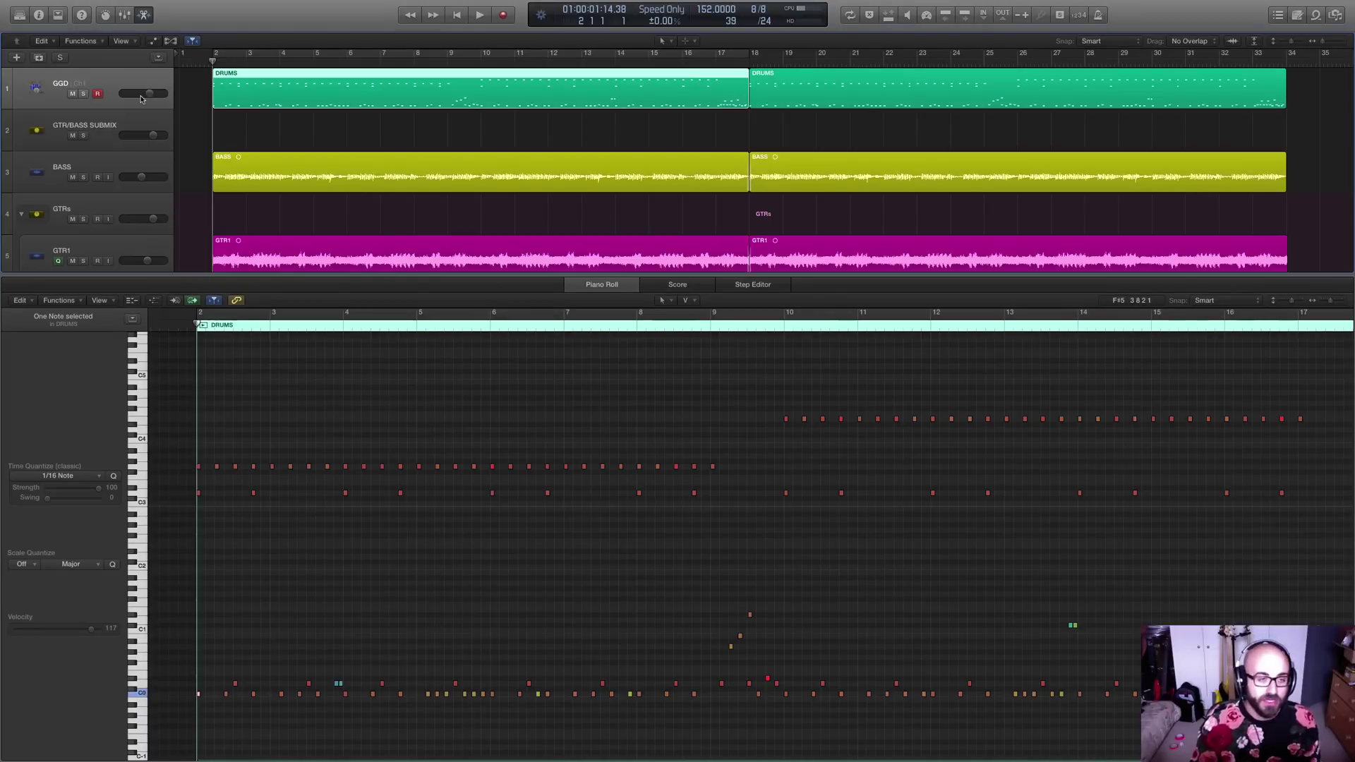
pyautogui.press('space')
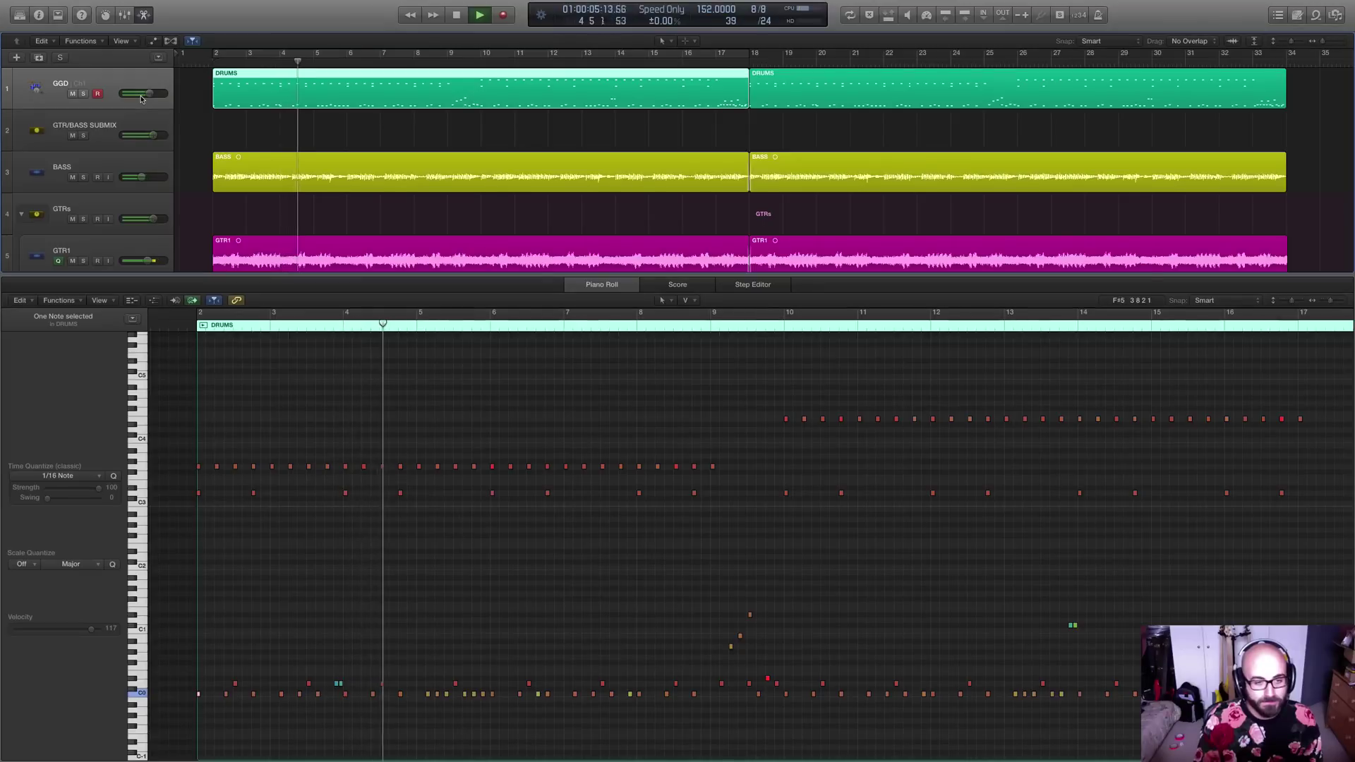
pyautogui.press('space')
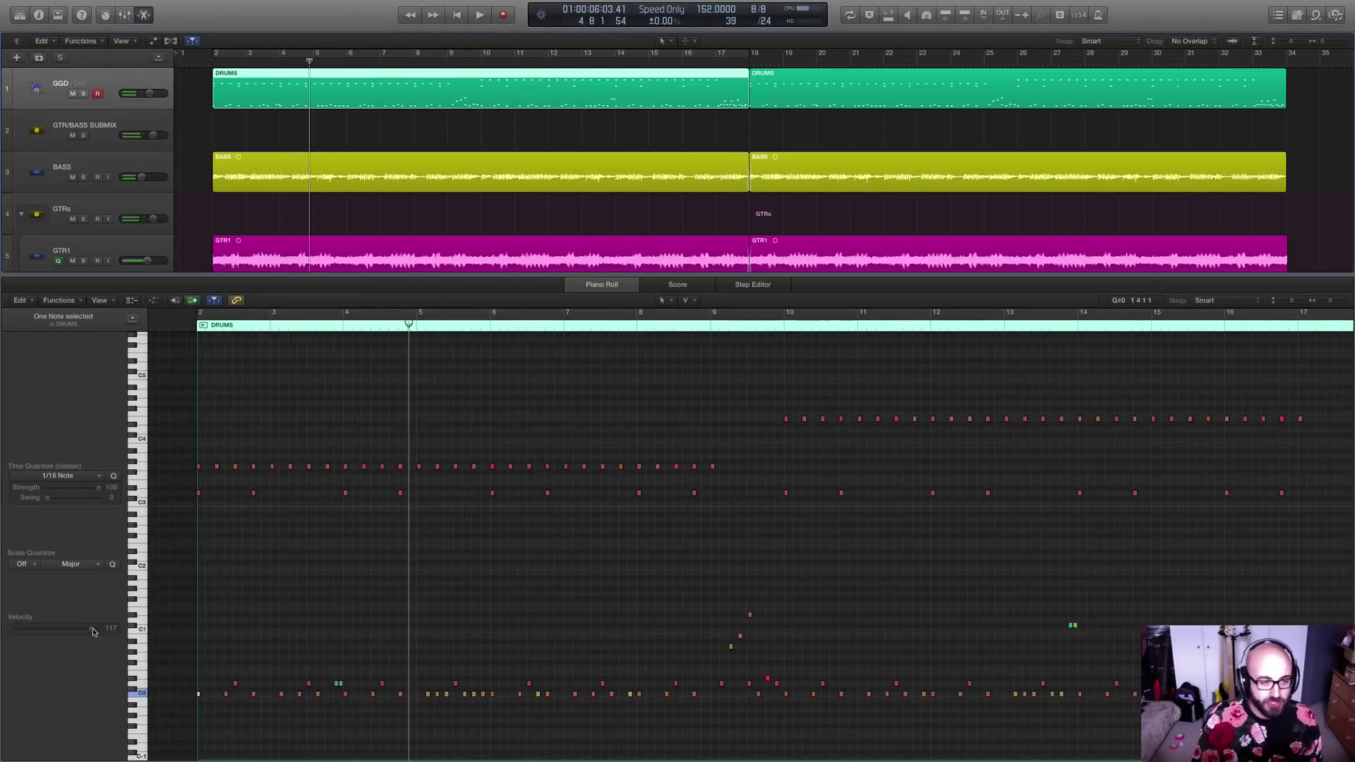
pyautogui.moveTo(93, 630); pyautogui.dragTo(120, 632)
pyautogui.click(198, 695)
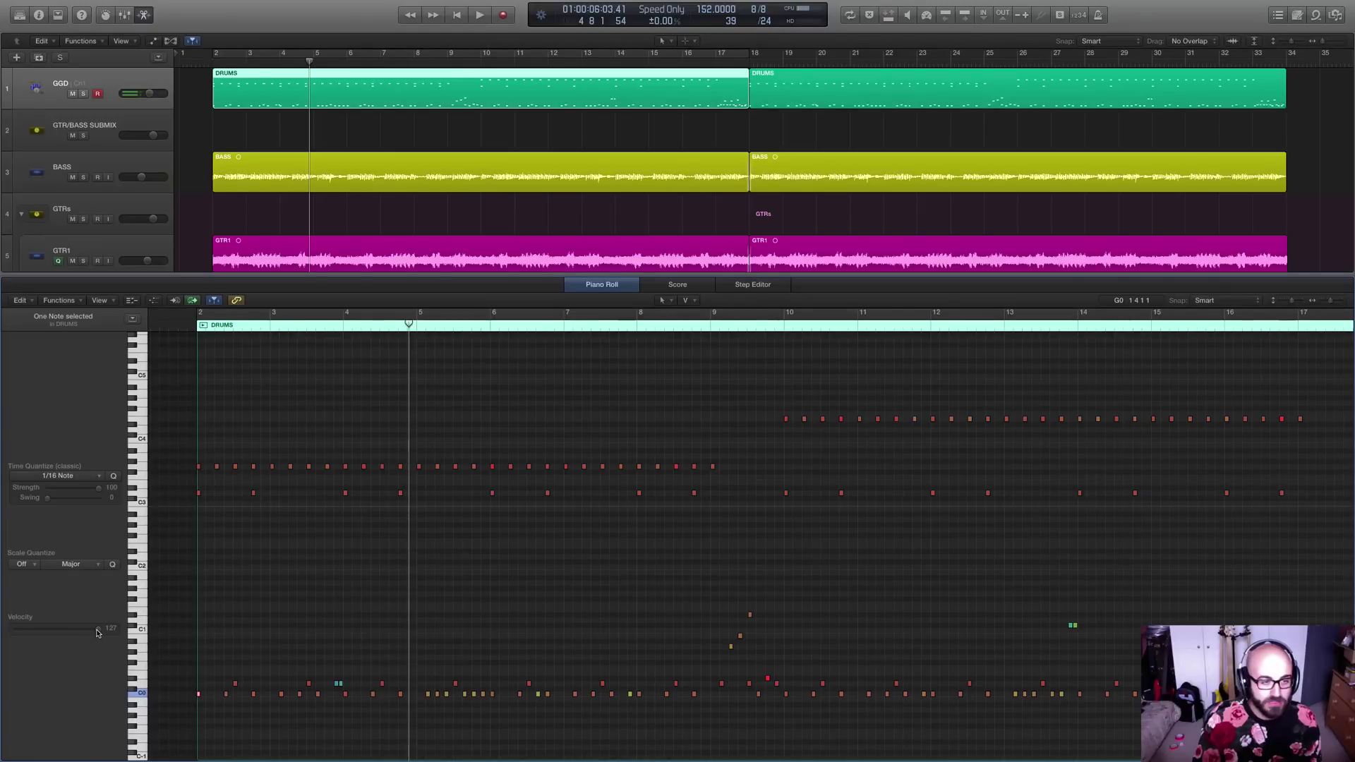
pyautogui.moveTo(99, 631); pyautogui.dragTo(86, 633)
# - Toggle the selected note's Event Float window with Option-E, then close it again
pyautogui.hotkey('alt', 'e')
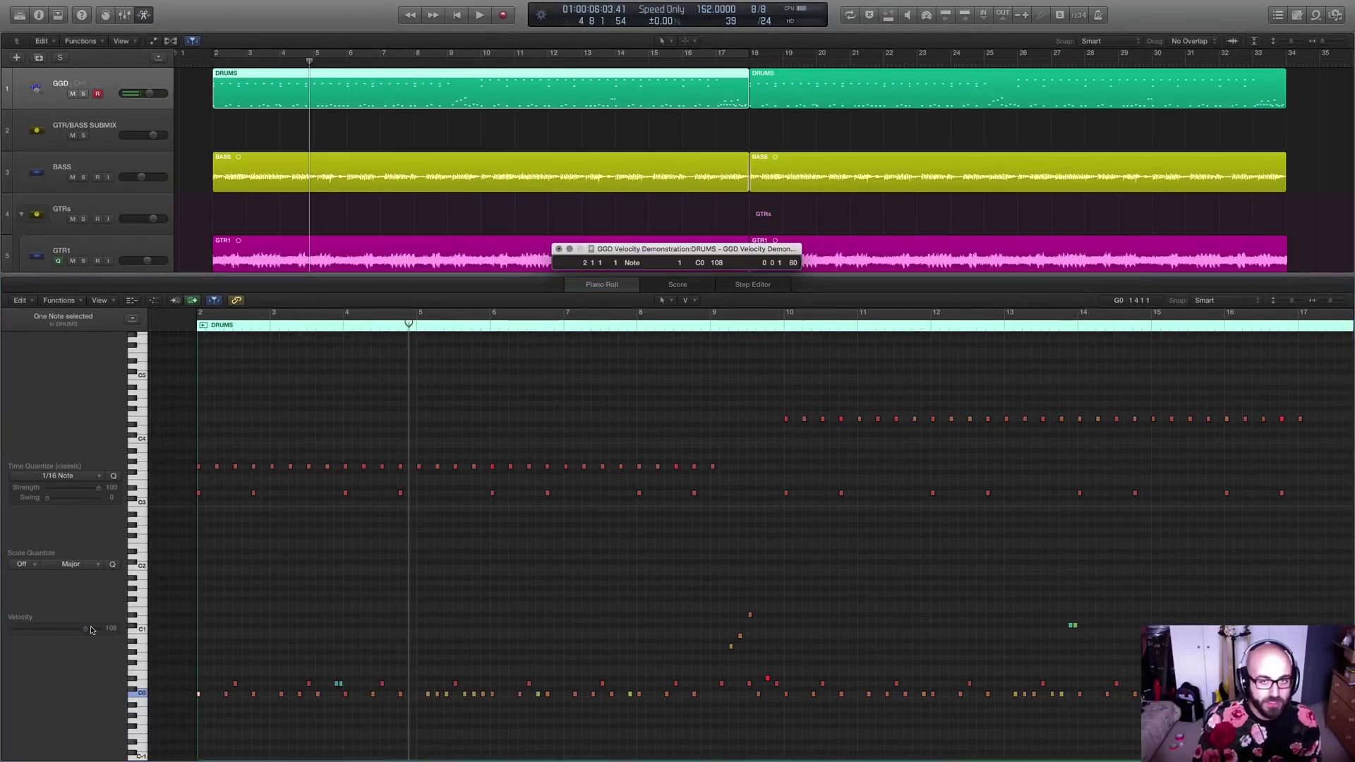
pyautogui.hotkey('alt', 'e')
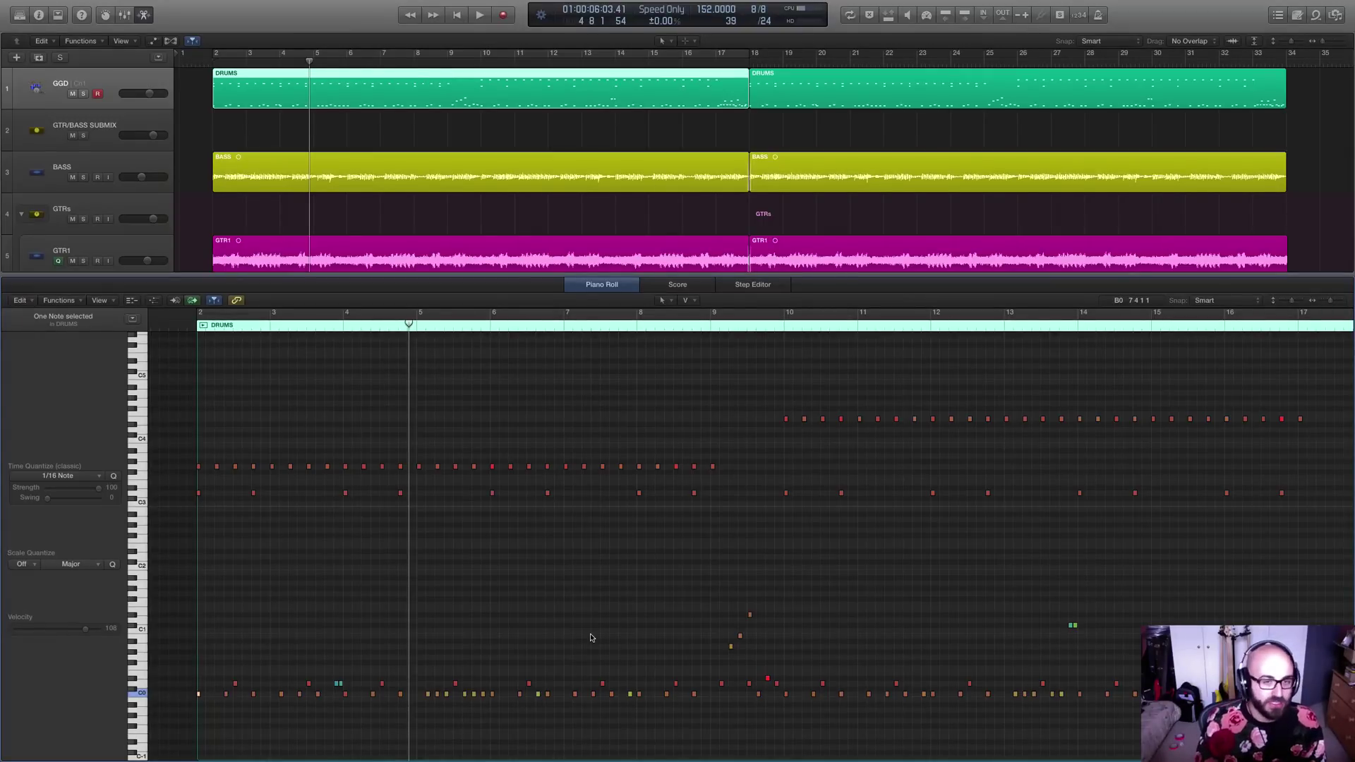
# - Compare the velocities of two C0 notes near bar 6, then step the playhead to bar 6
pyautogui.moveTo(535, 681); pyautogui.dragTo(555, 701)
pyautogui.click(539, 701)
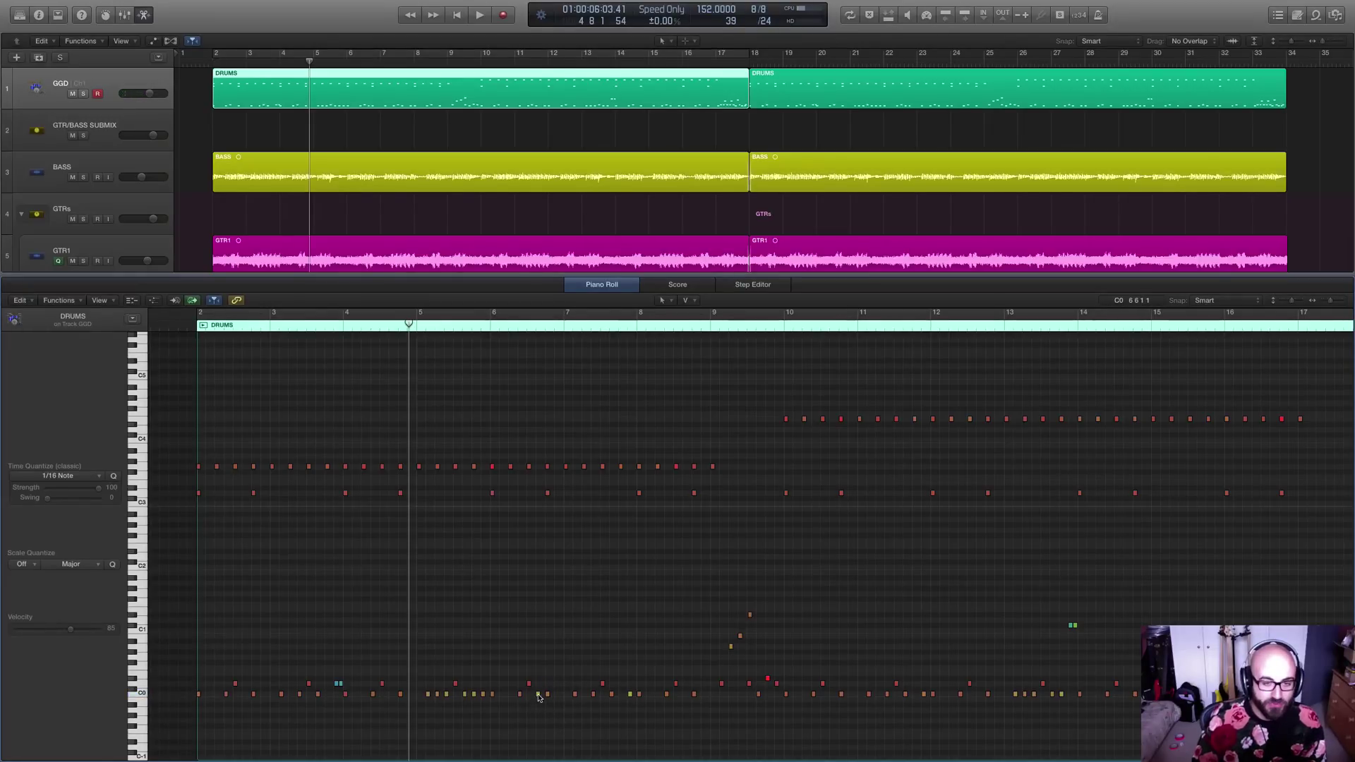
pyautogui.click(539, 696)
pyautogui.click(547, 696)
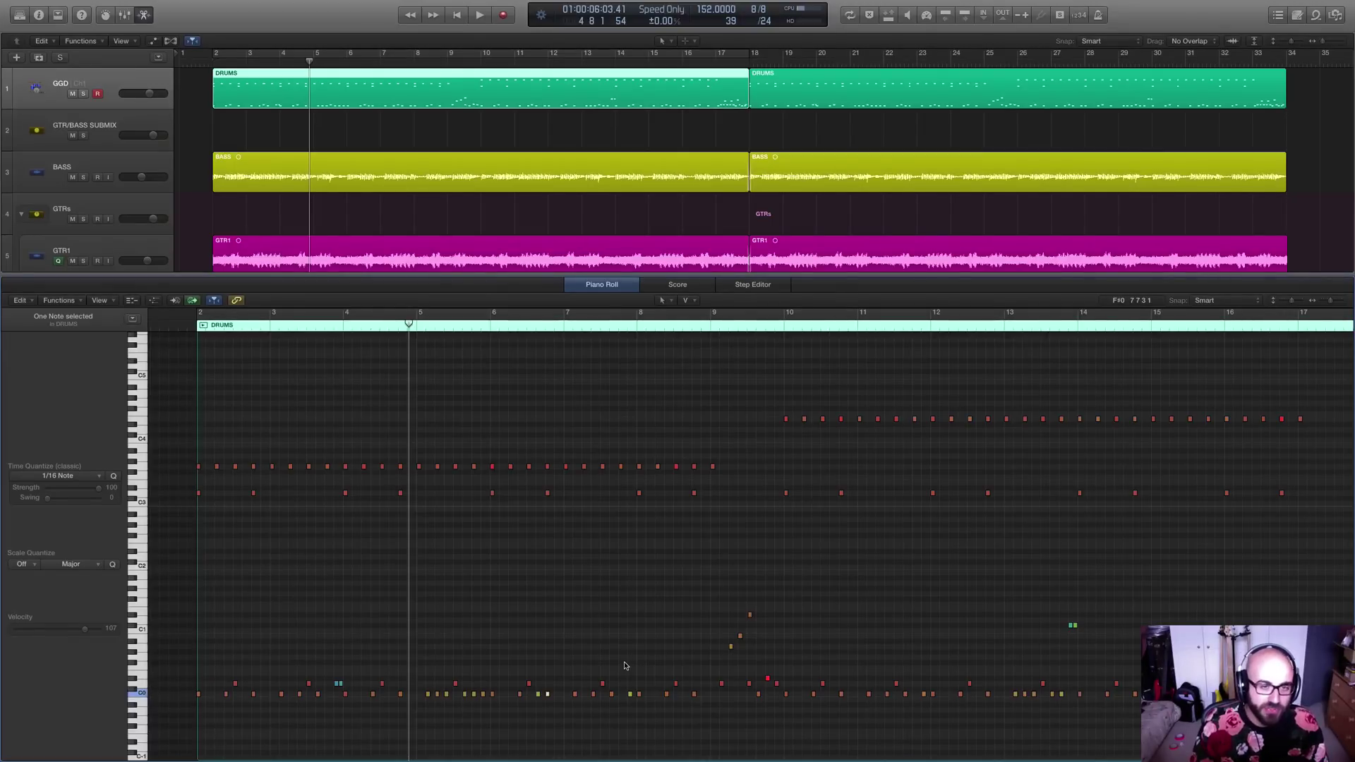
pyautogui.press('space')
pyautogui.press('space')
pyautogui.press('.')
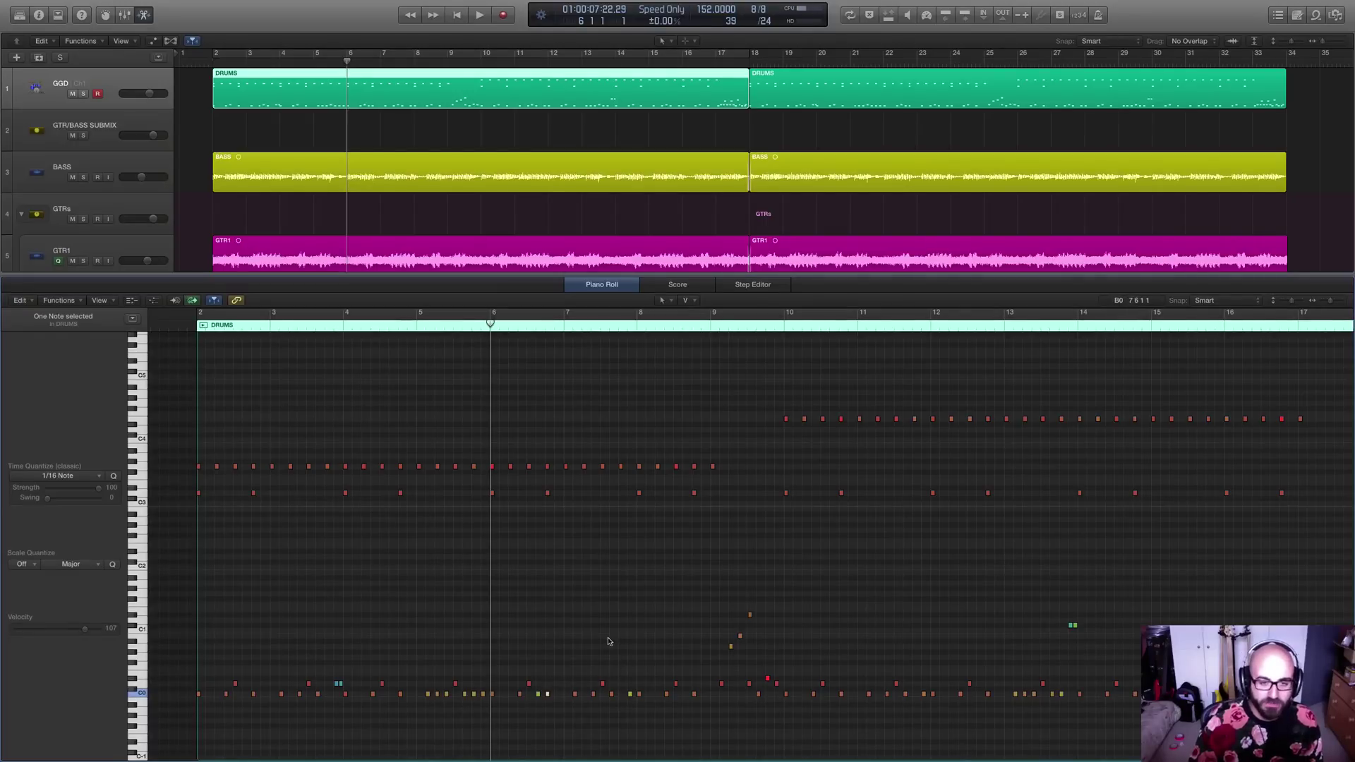
# - Audition from bar 6, then raise the bar-6 C0 note's velocity from 104 to 110
pyautogui.press('space')
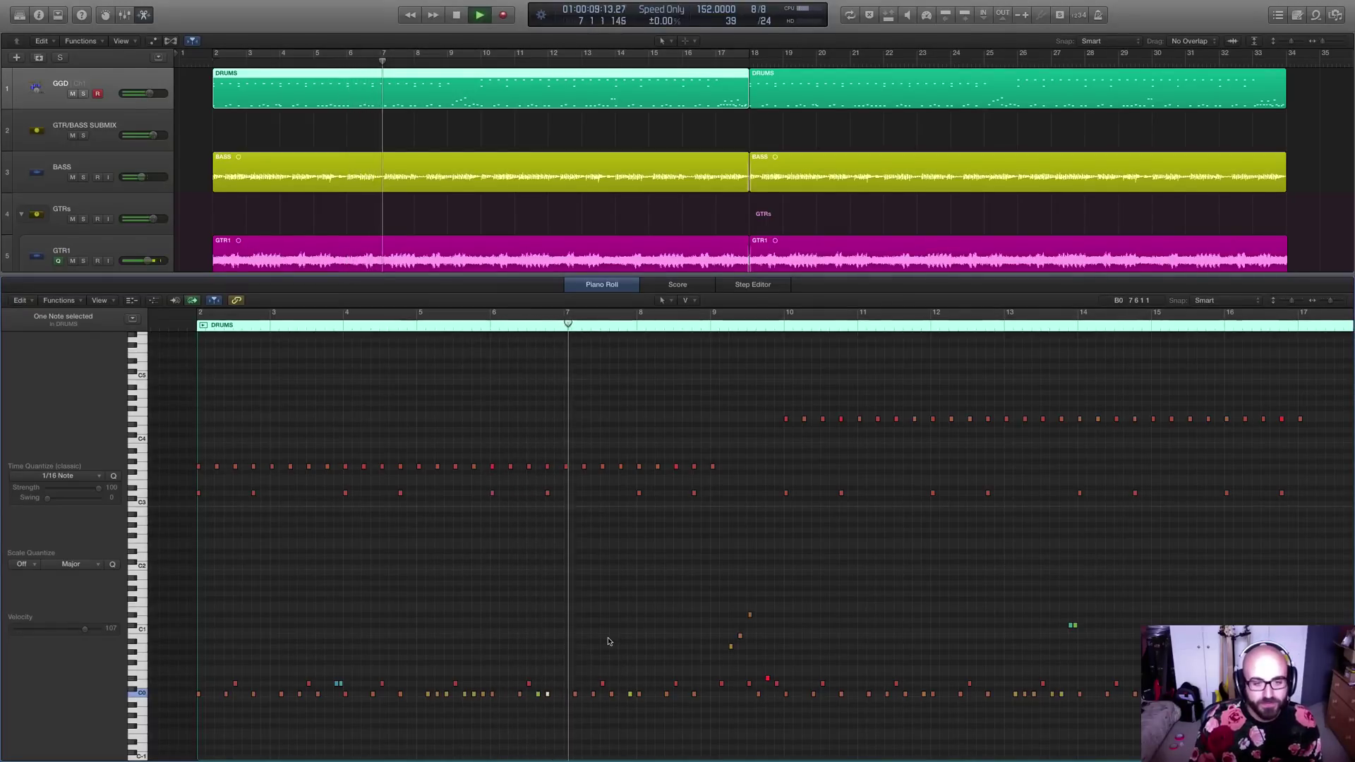
pyautogui.press('space')
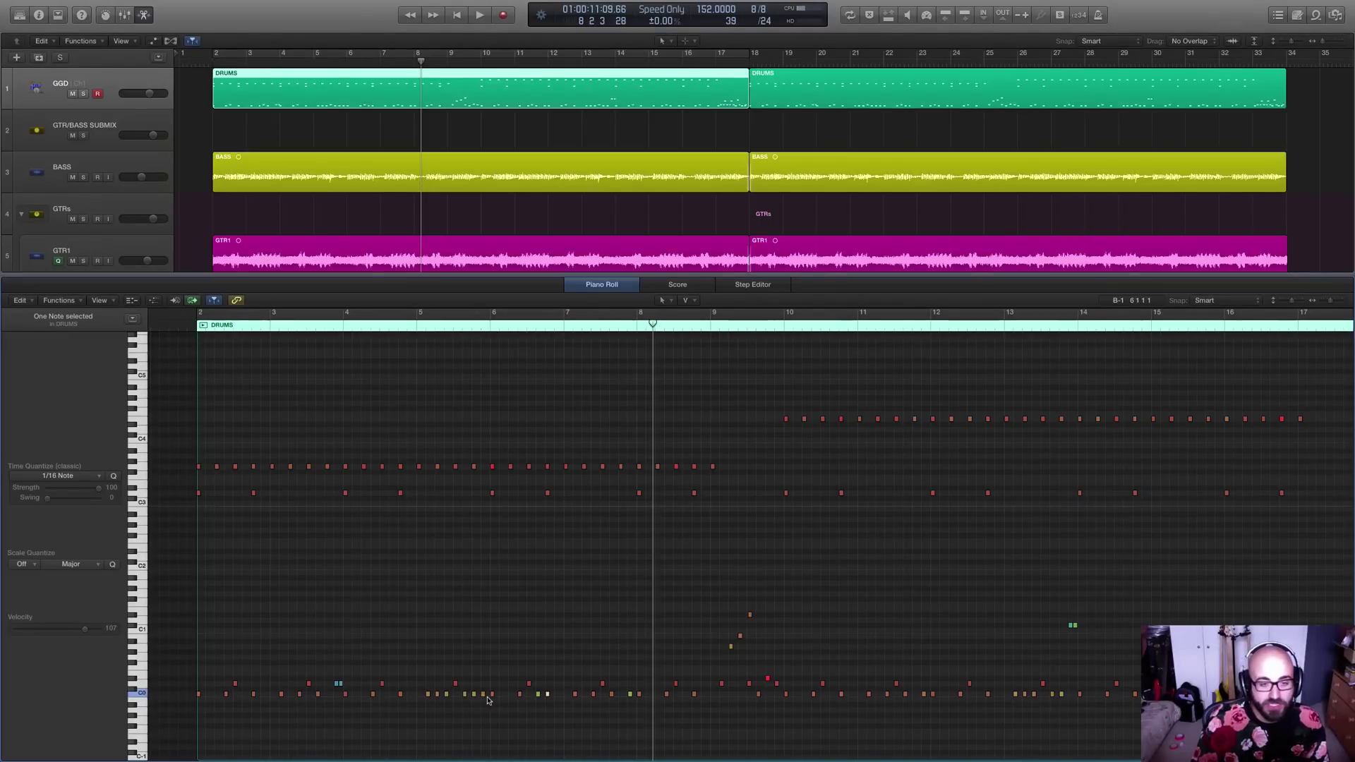
pyautogui.click(464, 695)
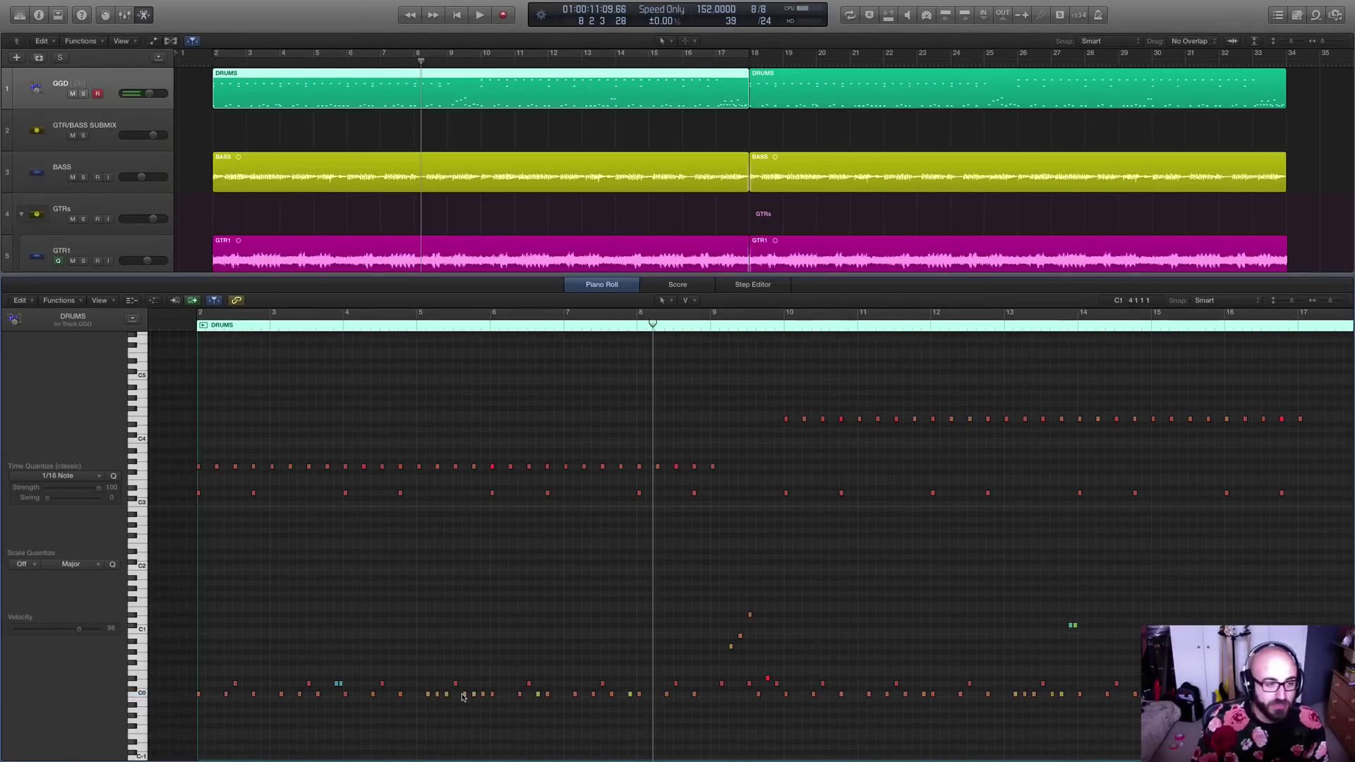
pyautogui.click(492, 694)
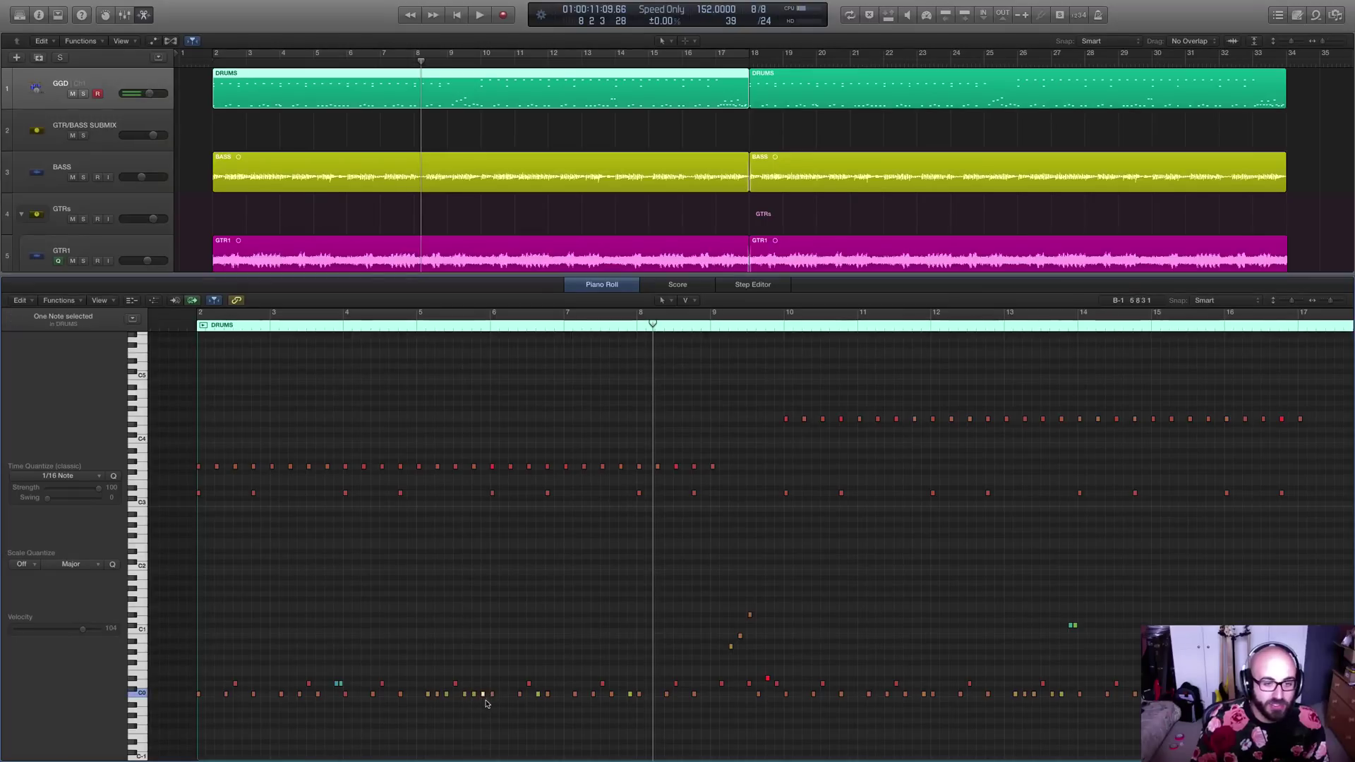
pyautogui.moveTo(493, 697); pyautogui.dragTo(493, 693)
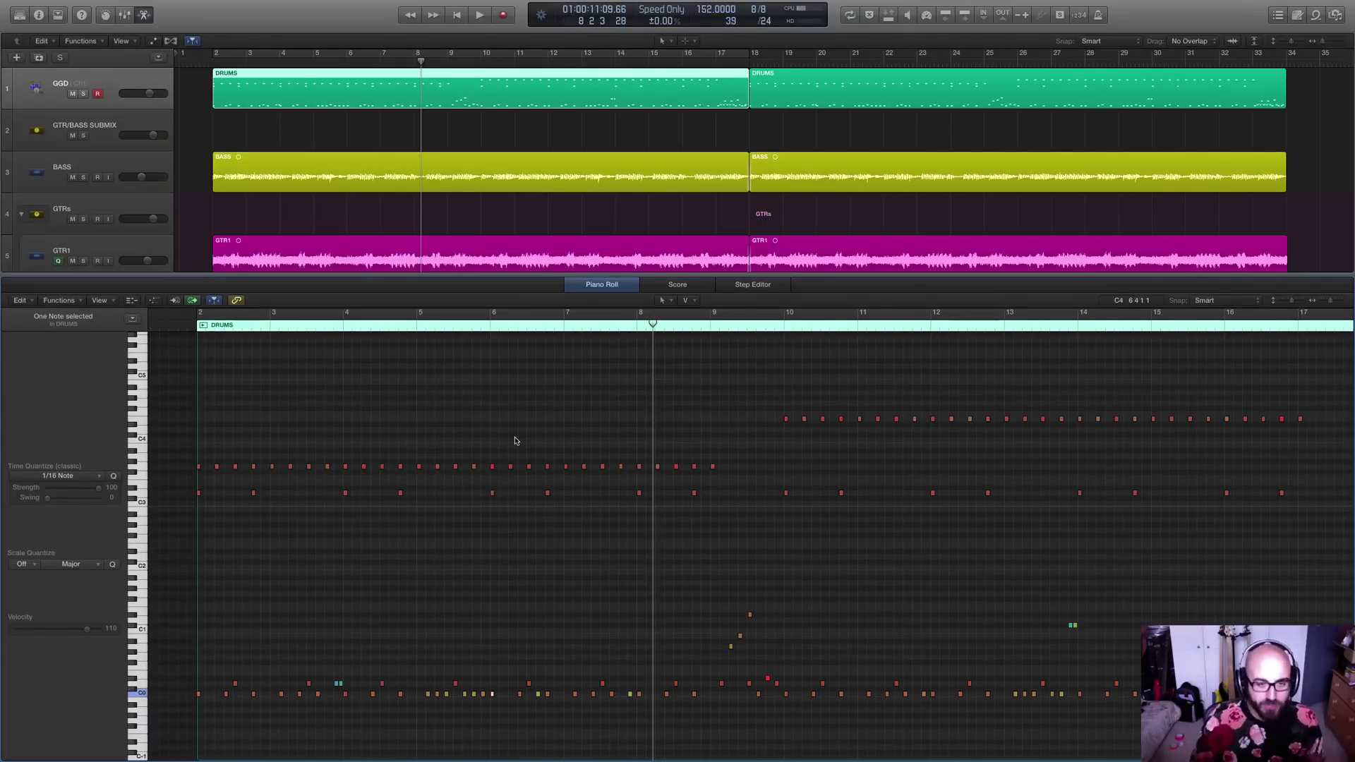
pyautogui.hscroll(-1, 516, 441)
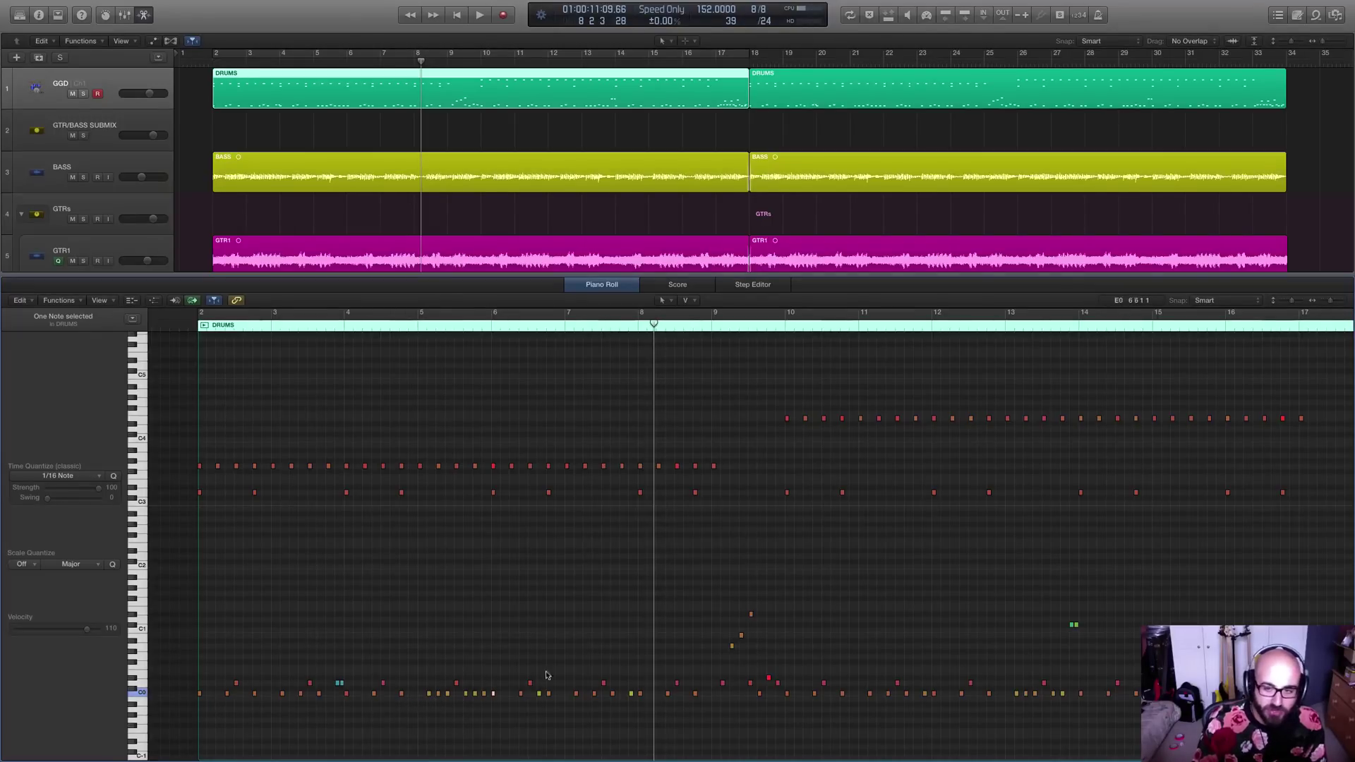
pyautogui.hscroll(1, 441, 705)
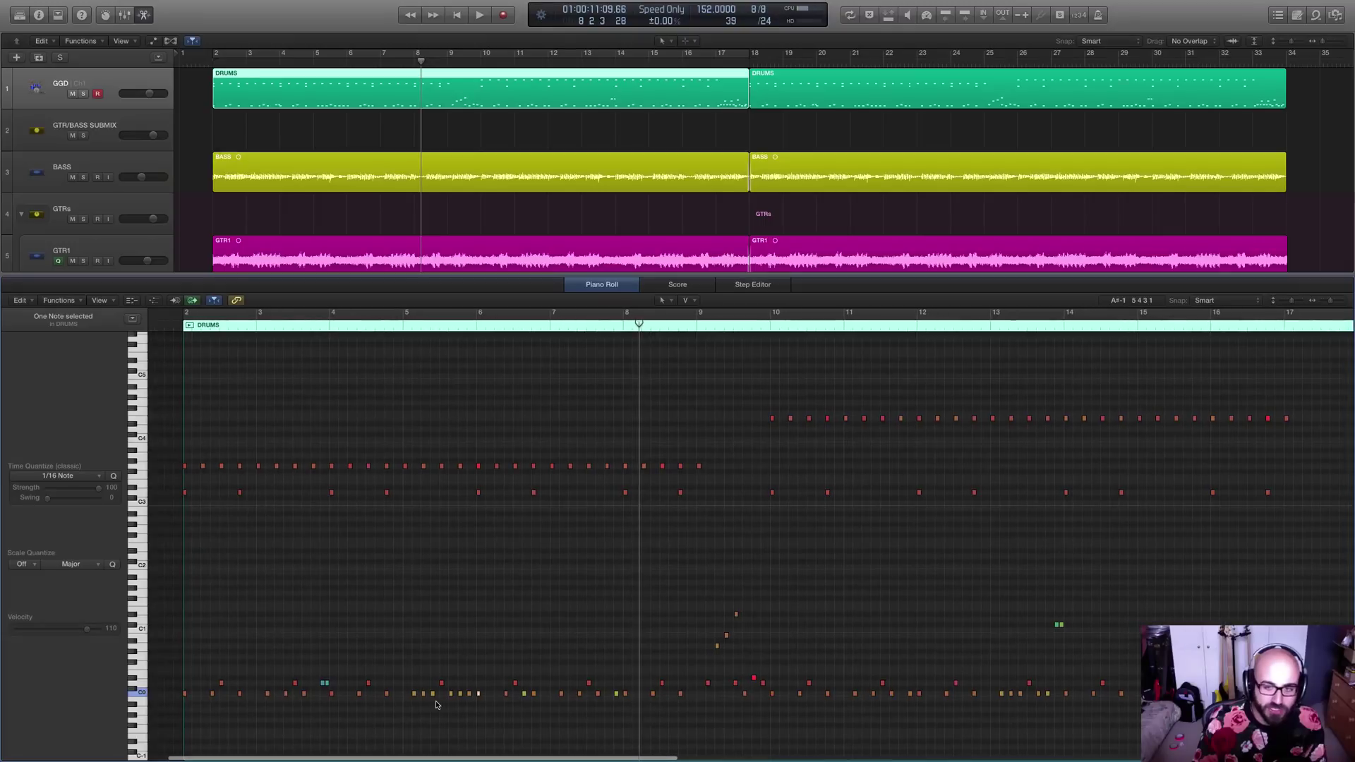
pyautogui.hscroll(8, 436, 705)
pyautogui.click(746, 65)
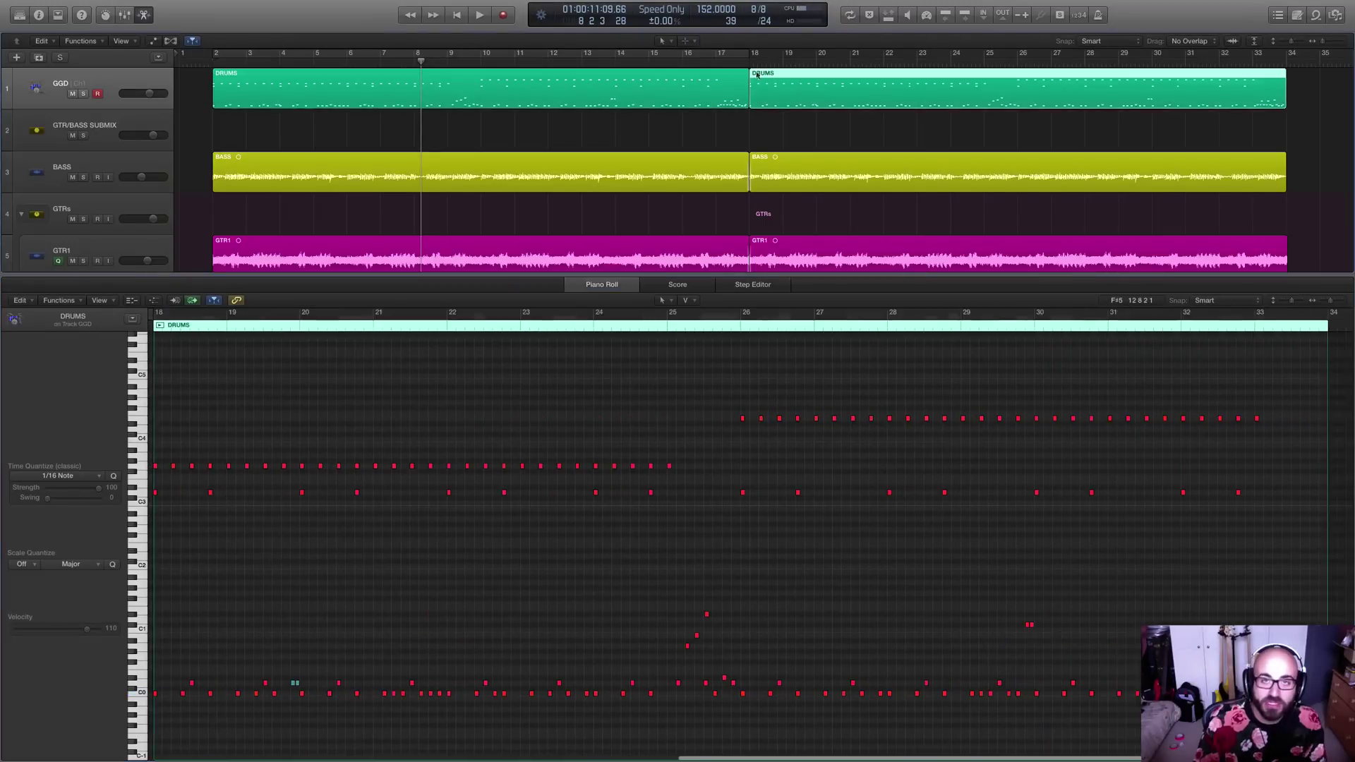
pyautogui.click(745, 65)
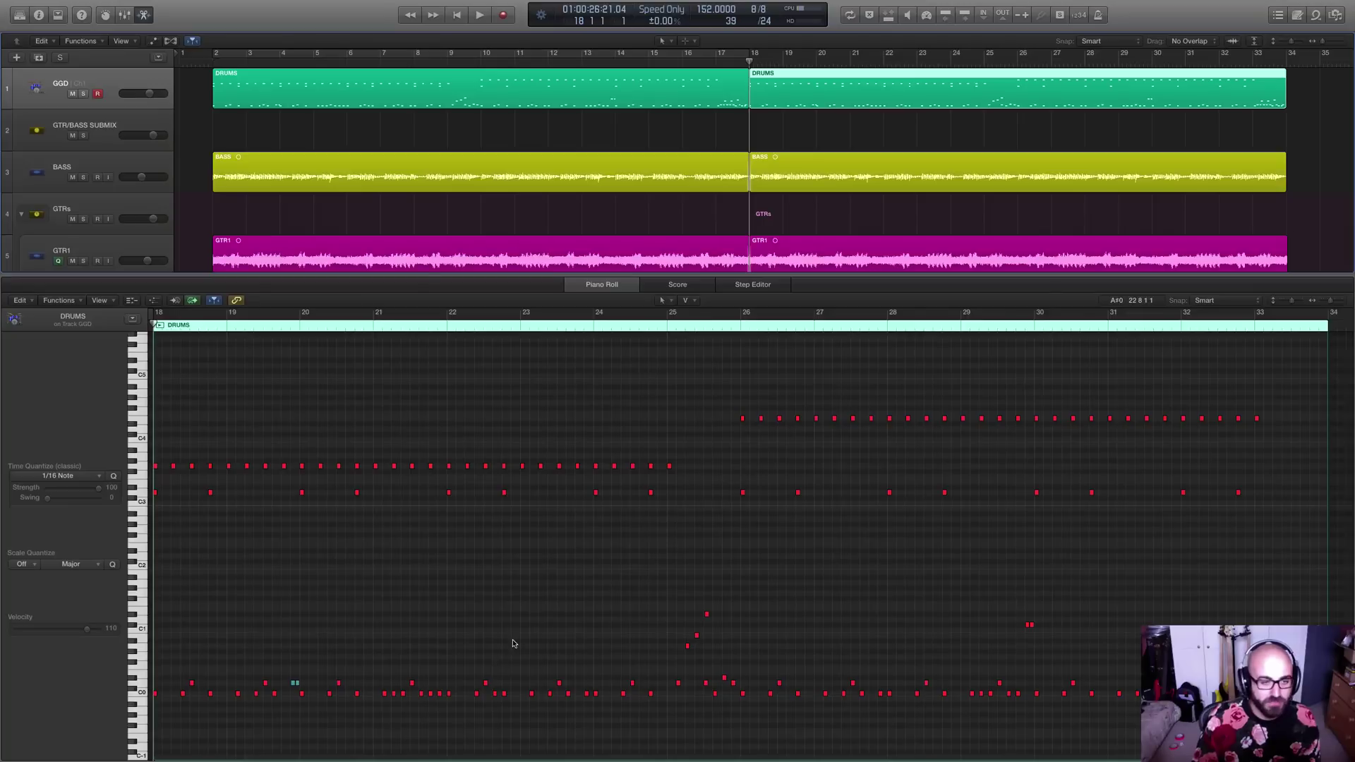
pyautogui.press('space')
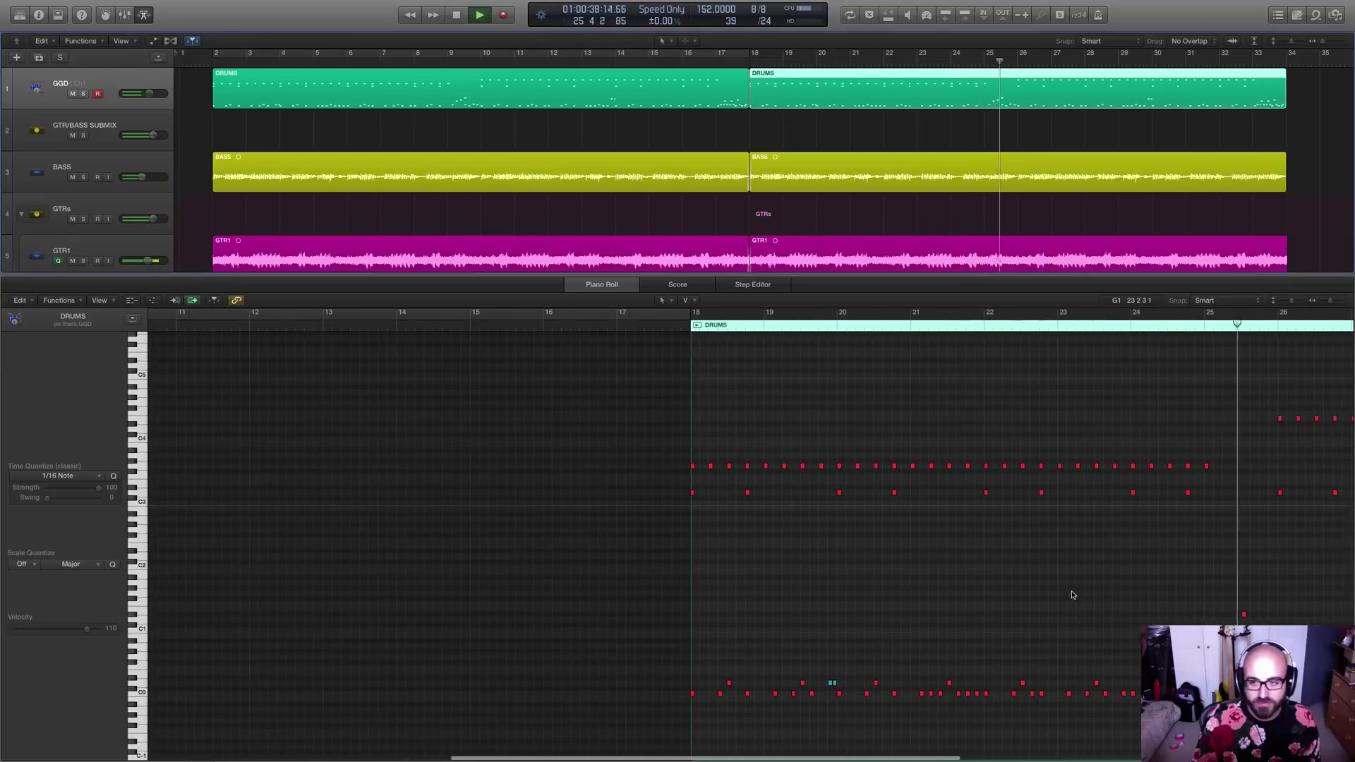
pyautogui.scroll(1, 1073, 595)
pyautogui.press('space')
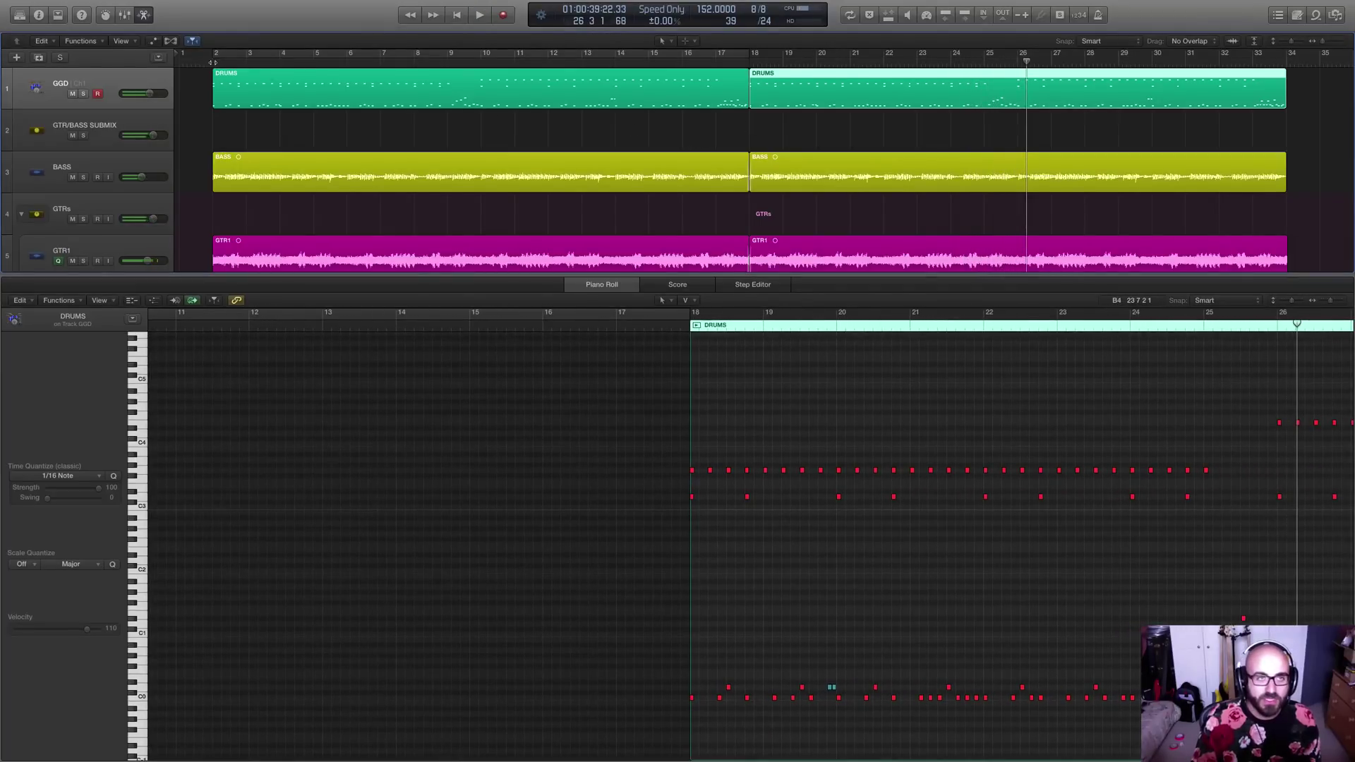
pyautogui.press('Return')
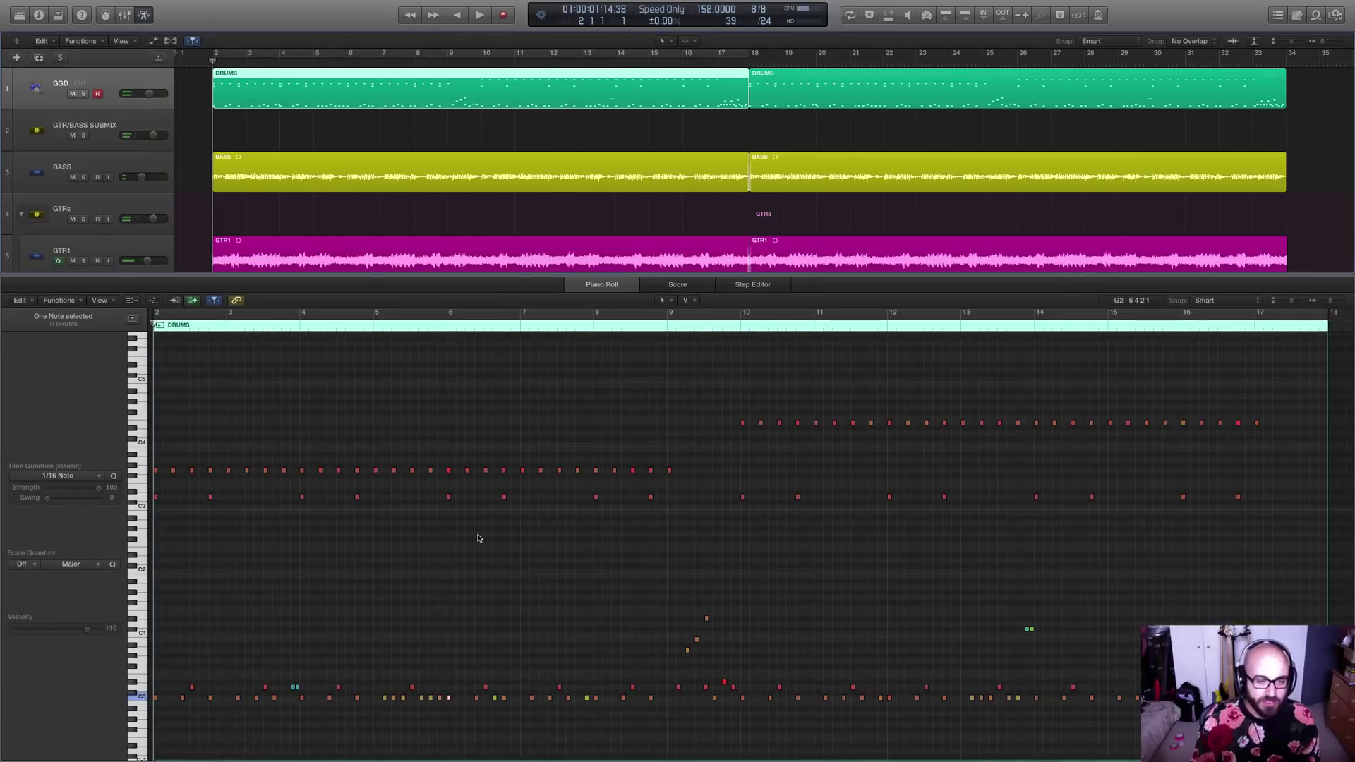
pyautogui.hscroll(-3, 477, 539)
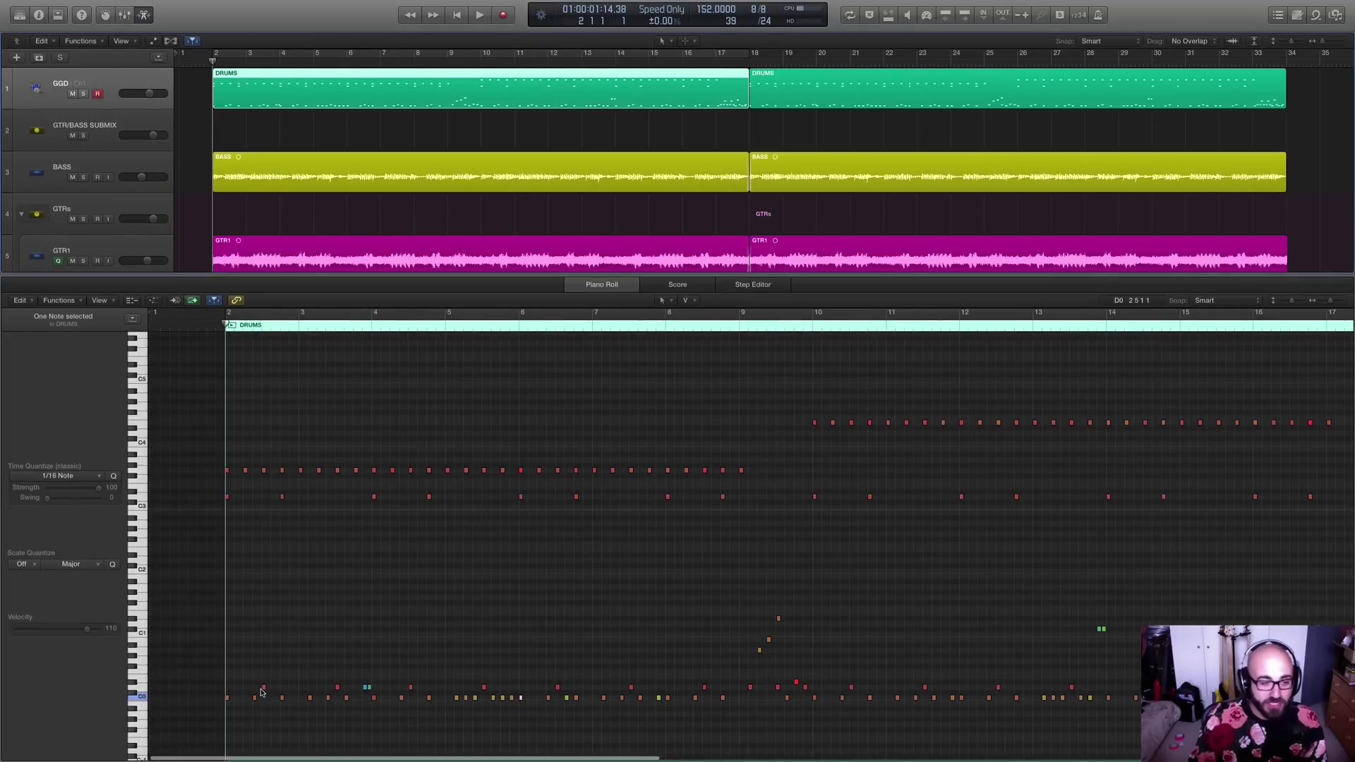
pyautogui.click(261, 688)
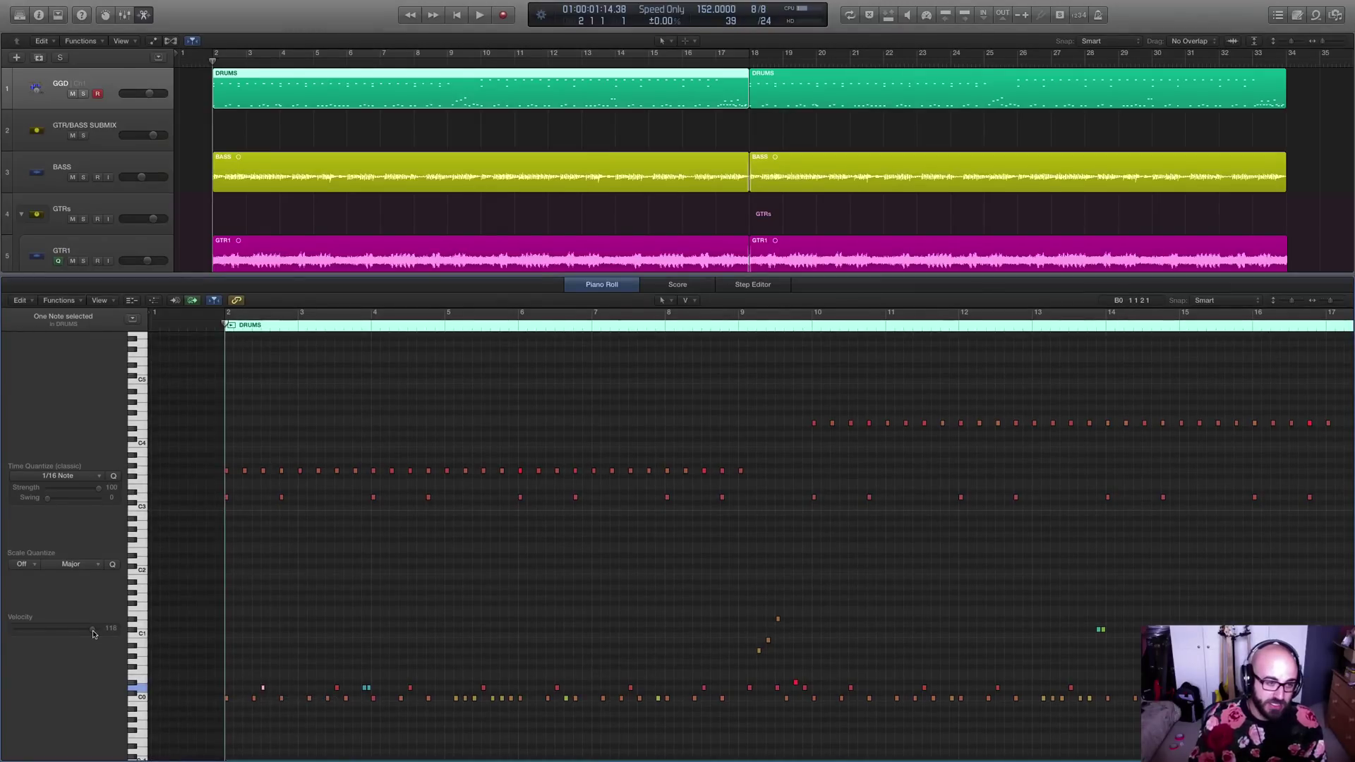
pyautogui.click(336, 687)
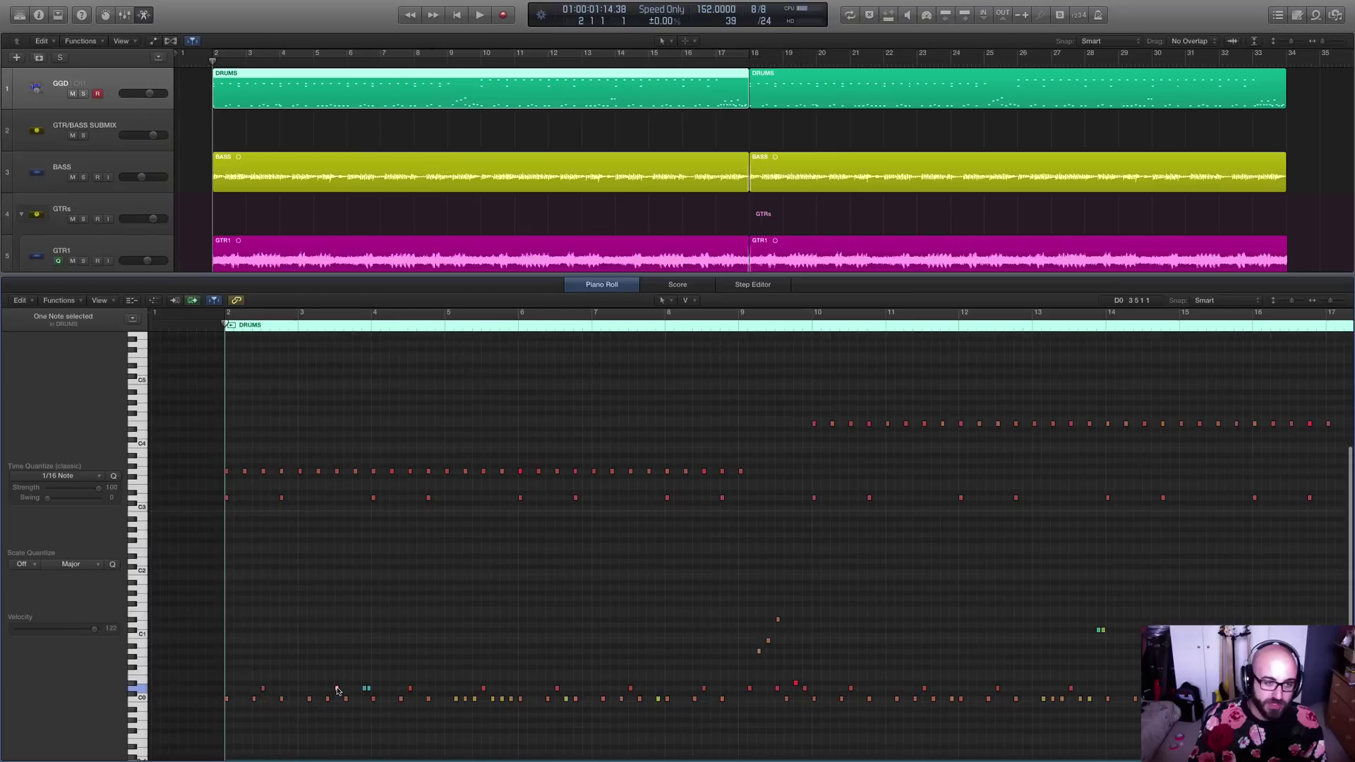
pyautogui.hscroll(1, 410, 690)
pyautogui.click(483, 688)
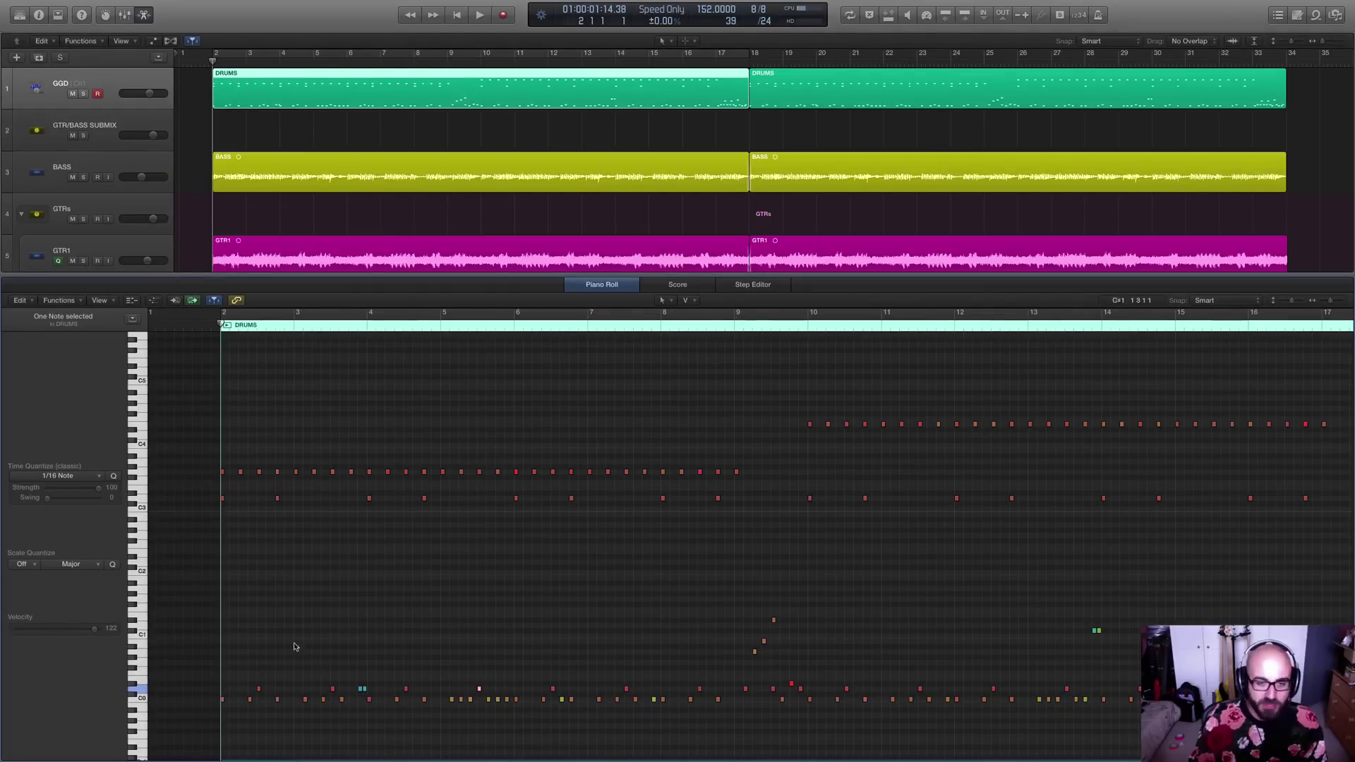
pyautogui.hscroll(3, 505, 645)
pyautogui.hscroll(2, 502, 648)
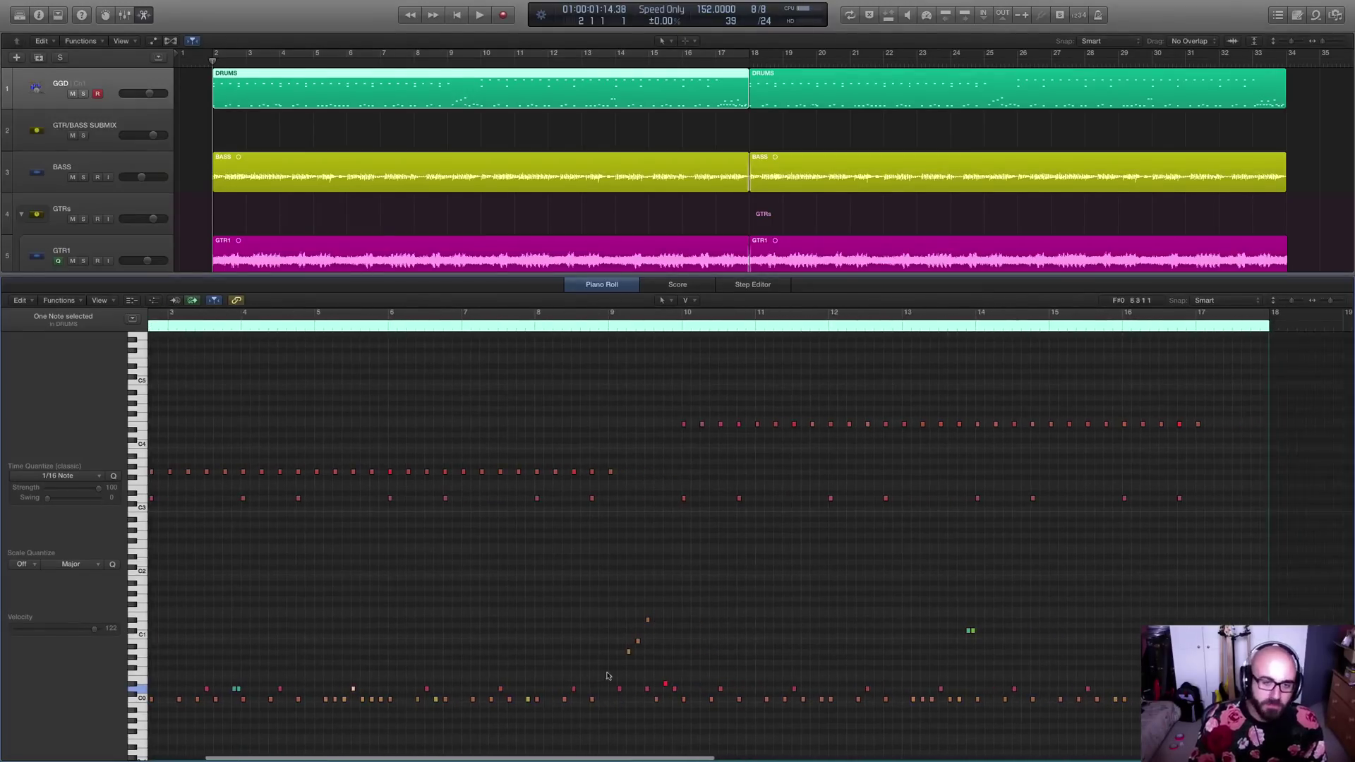
pyautogui.click(665, 686)
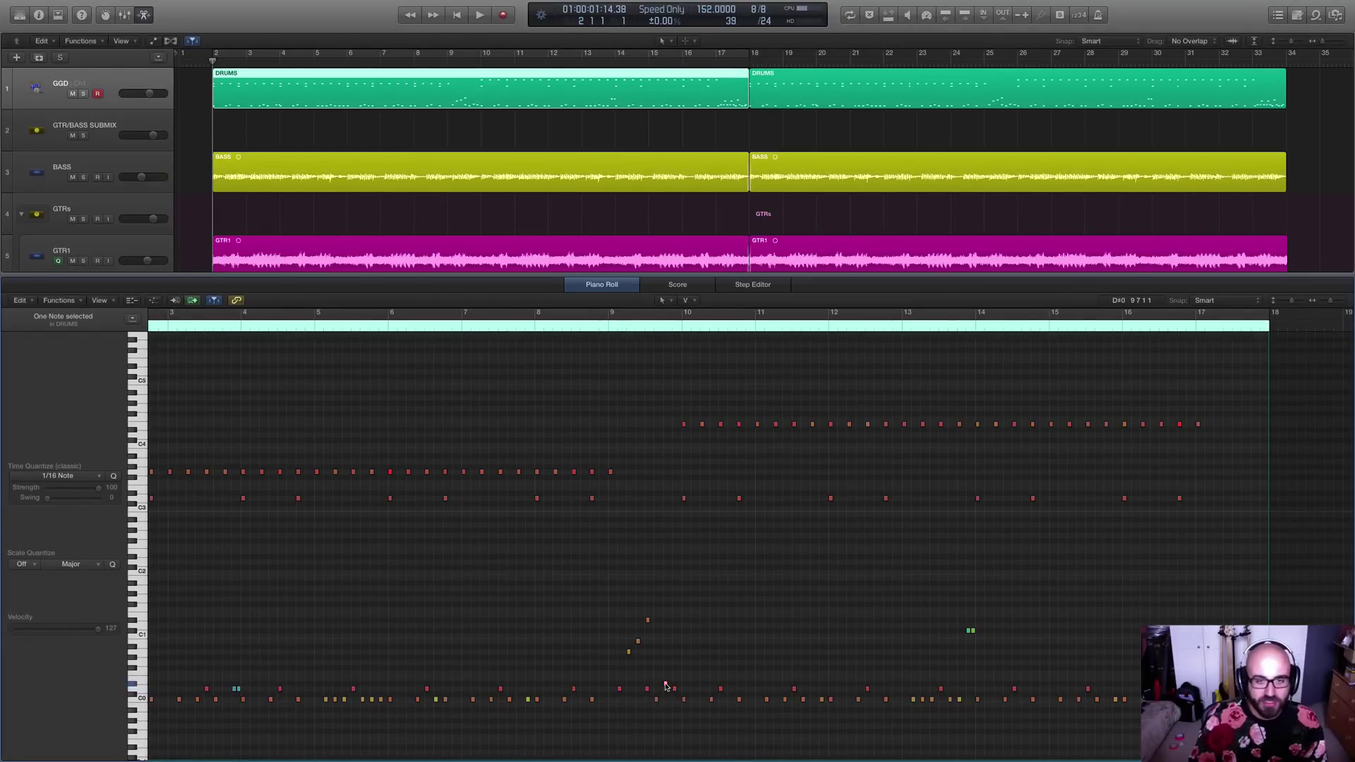
pyautogui.moveTo(666, 686)
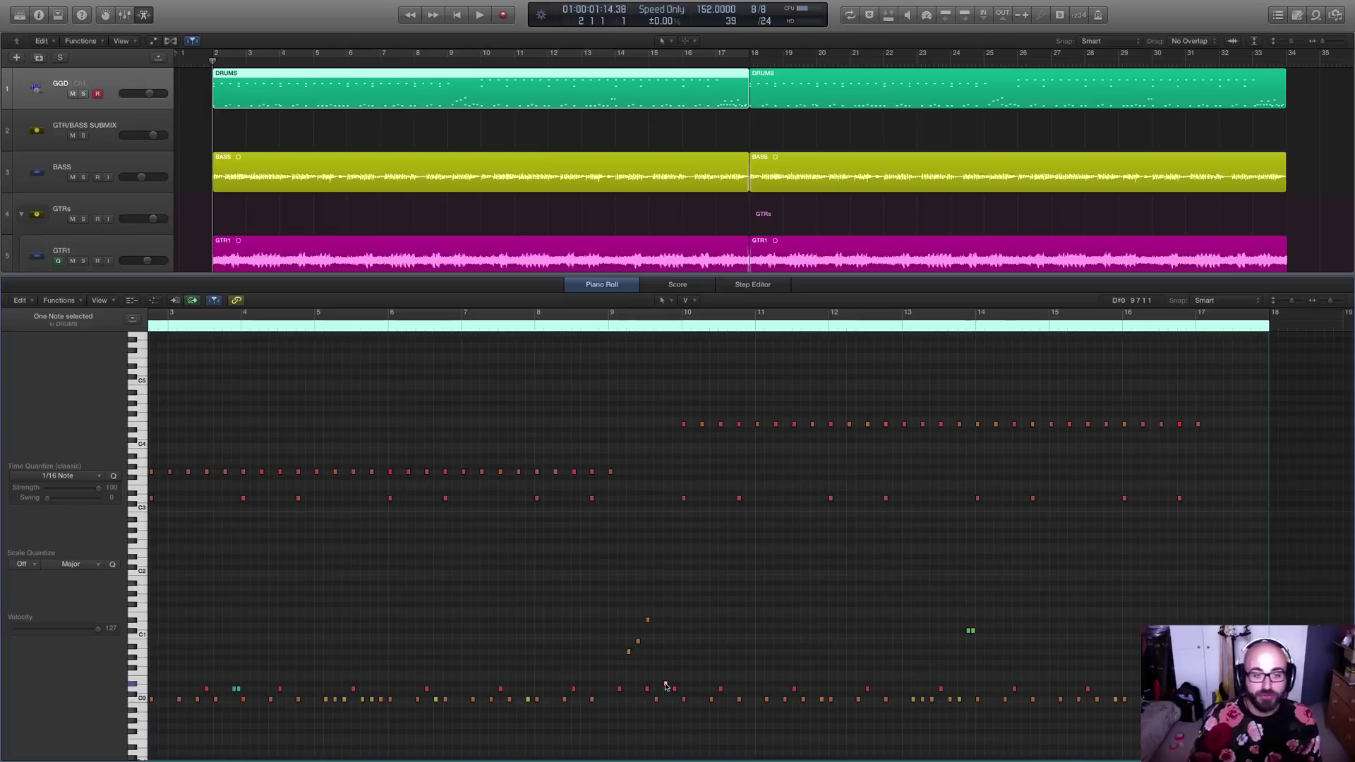
# - Scroll back to the region start, check the green note pair's velocity, and play from bar 17
pyautogui.hscroll(10, 706, 687)
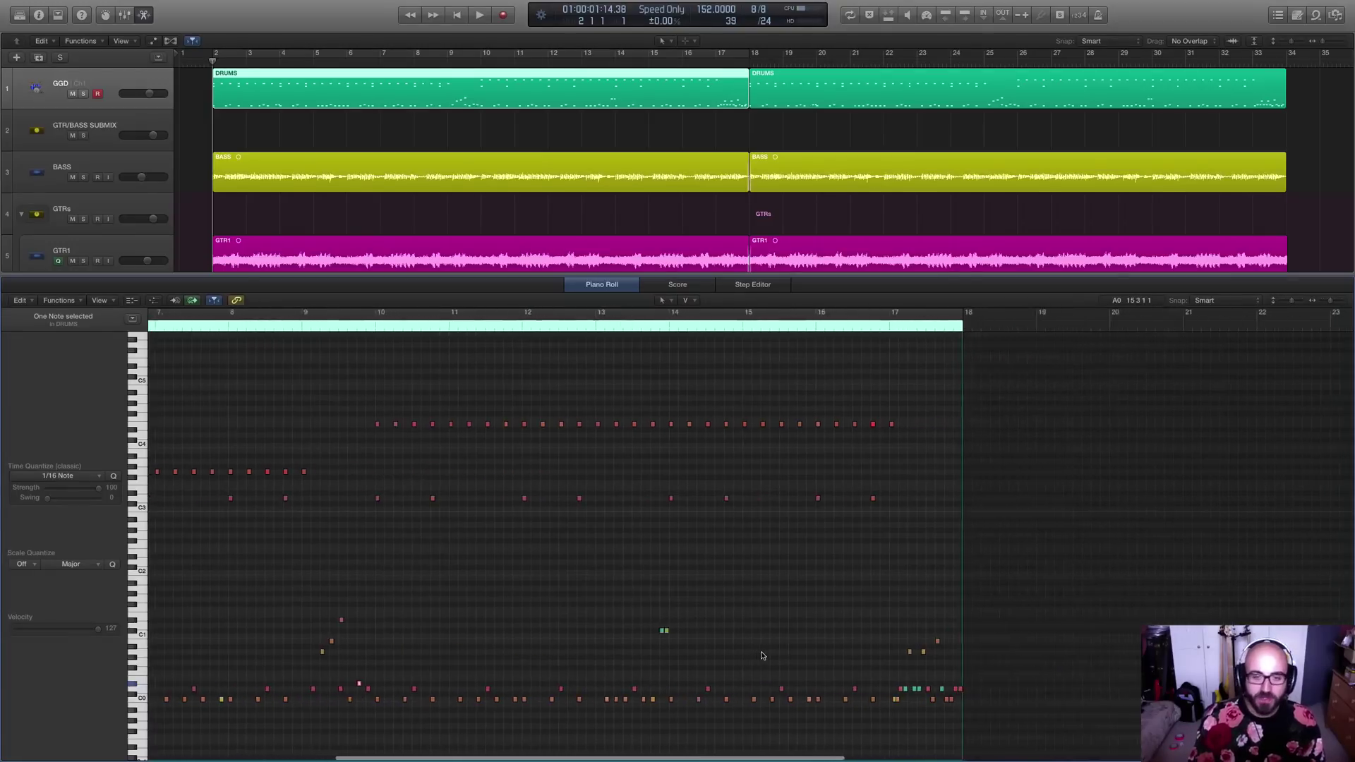
pyautogui.hscroll(-3, 498, 651)
pyautogui.hscroll(-10, 275, 662)
pyautogui.hscroll(-2, 317, 677)
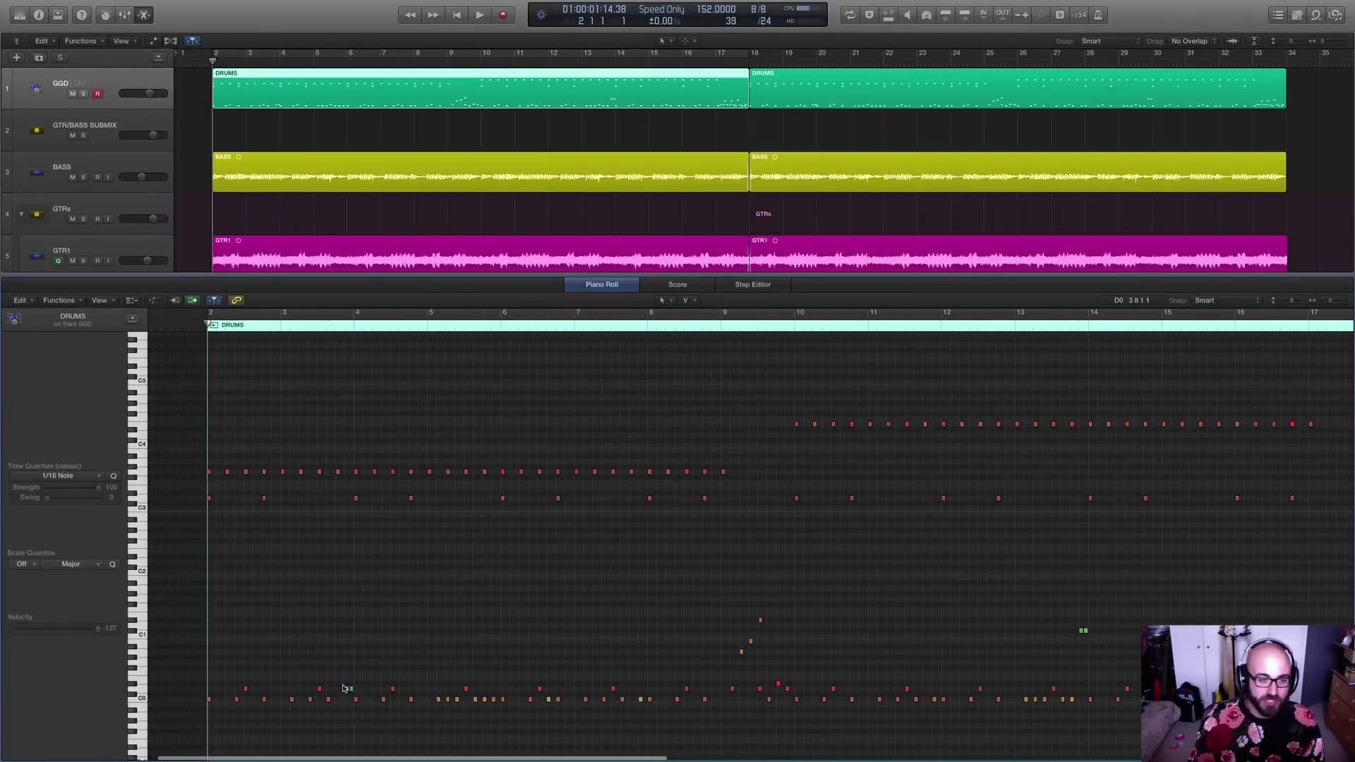
pyautogui.click(348, 688)
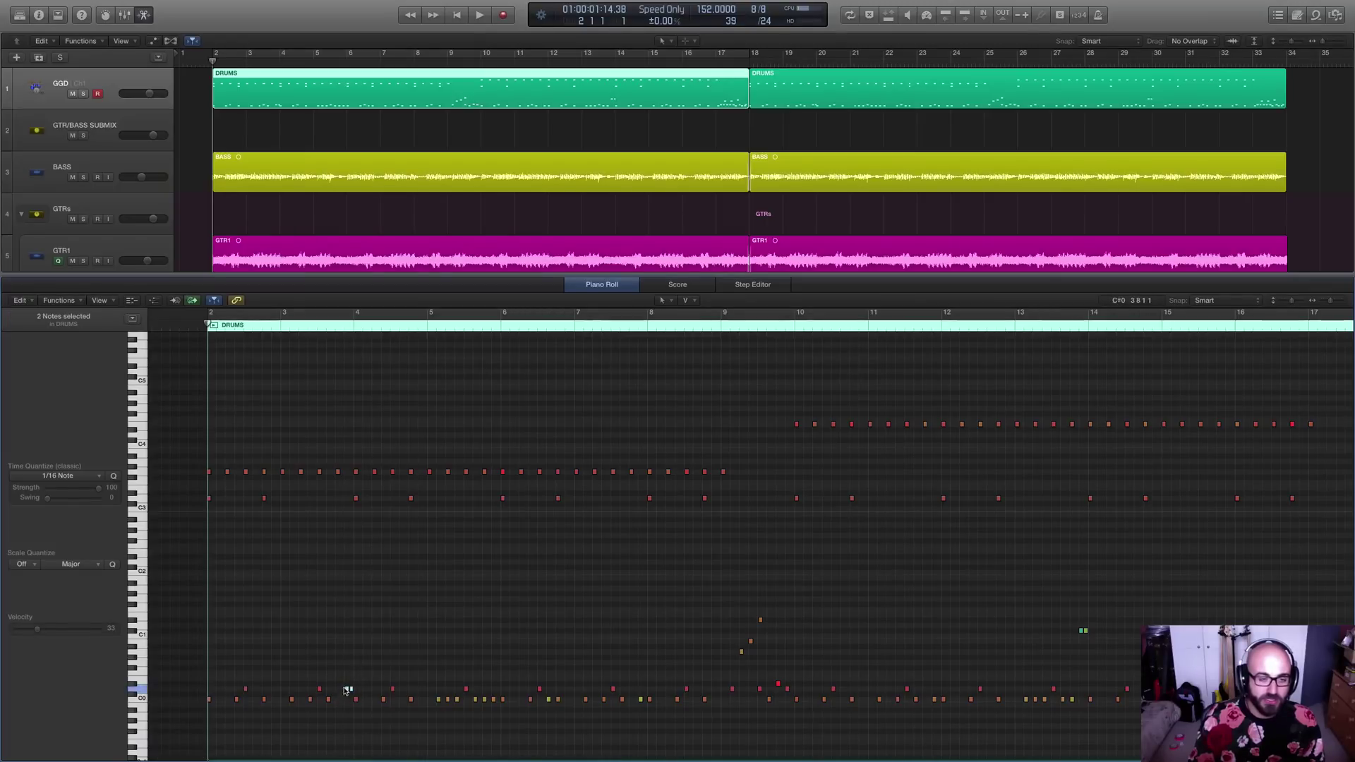
pyautogui.click(349, 674)
pyautogui.hscroll(15, 367, 663)
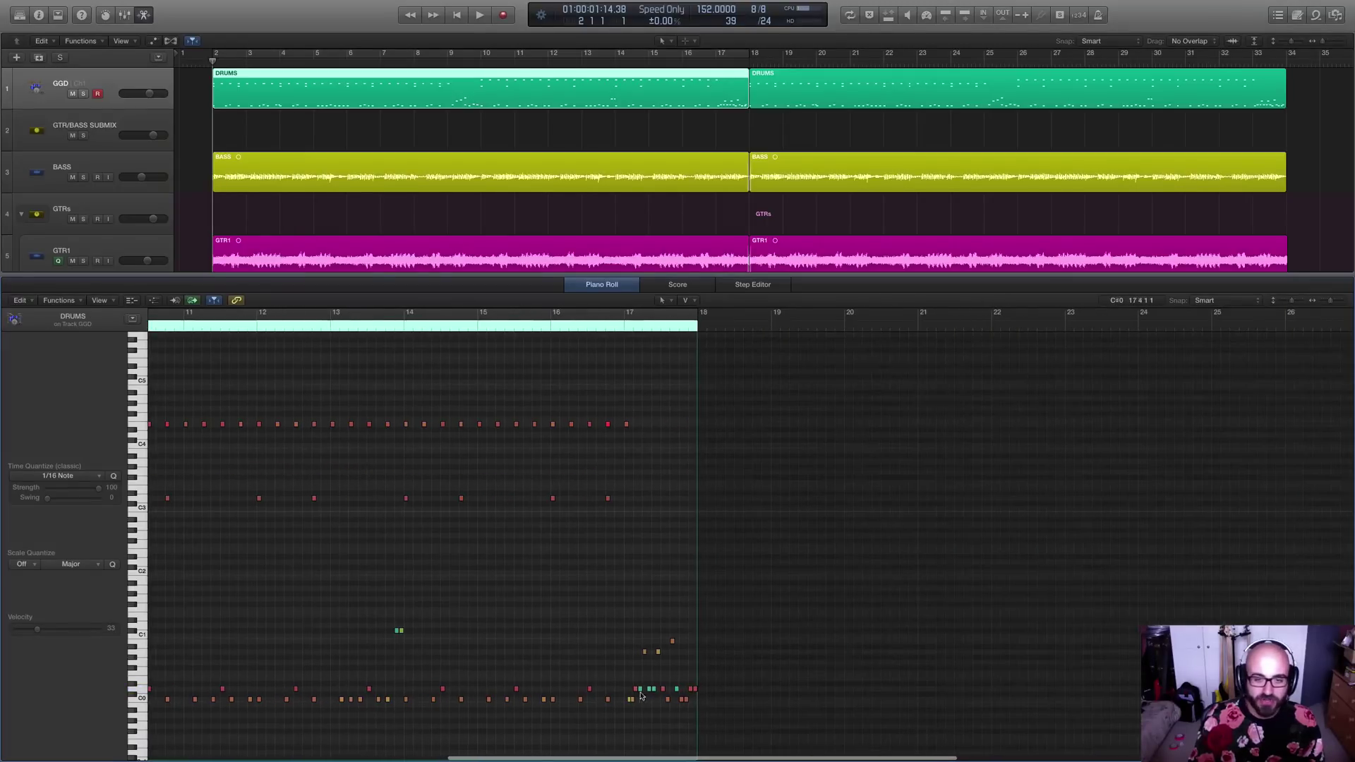
pyautogui.click(618, 327)
pyautogui.press('space')
pyautogui.press('space')
pyautogui.hscroll(-17, 554, 666)
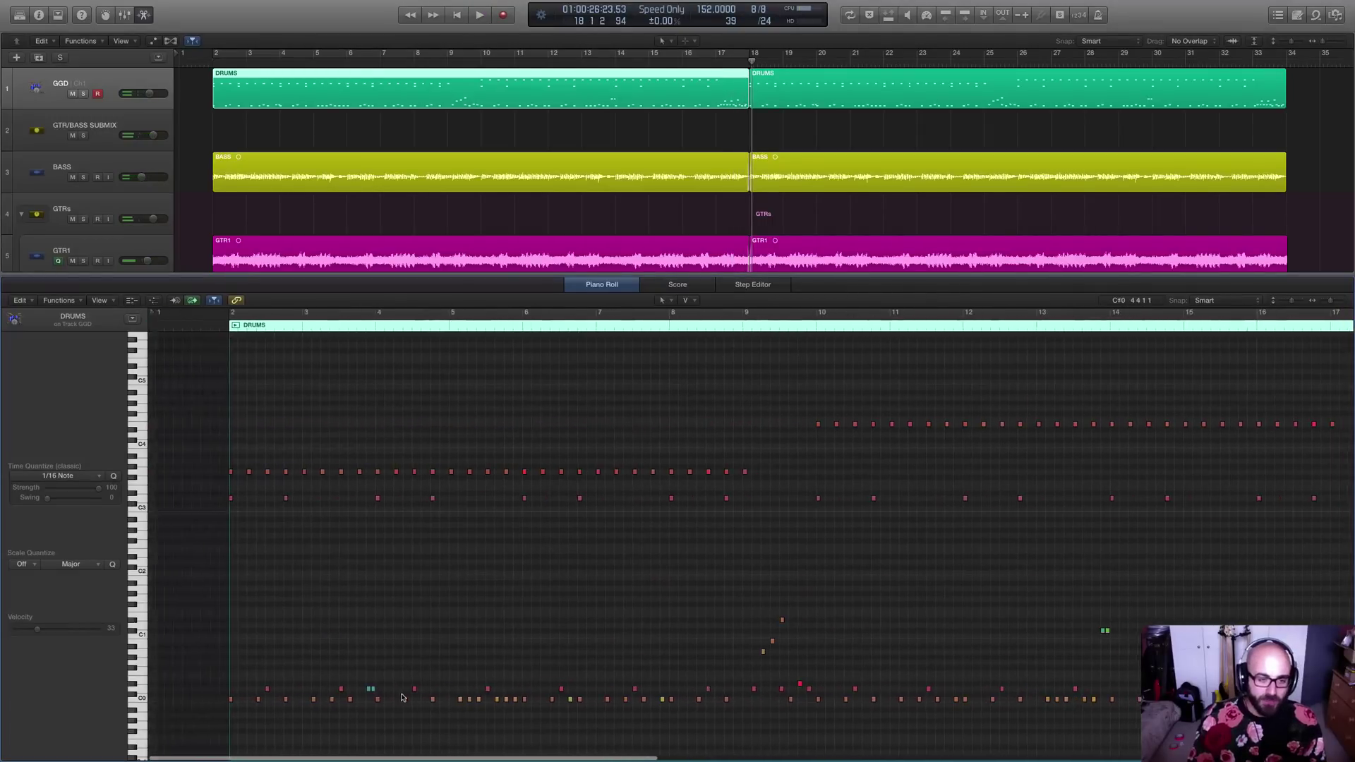
# - Lower the soft D0 note just before bar 4 from velocity 36 to 33
pyautogui.click(369, 688)
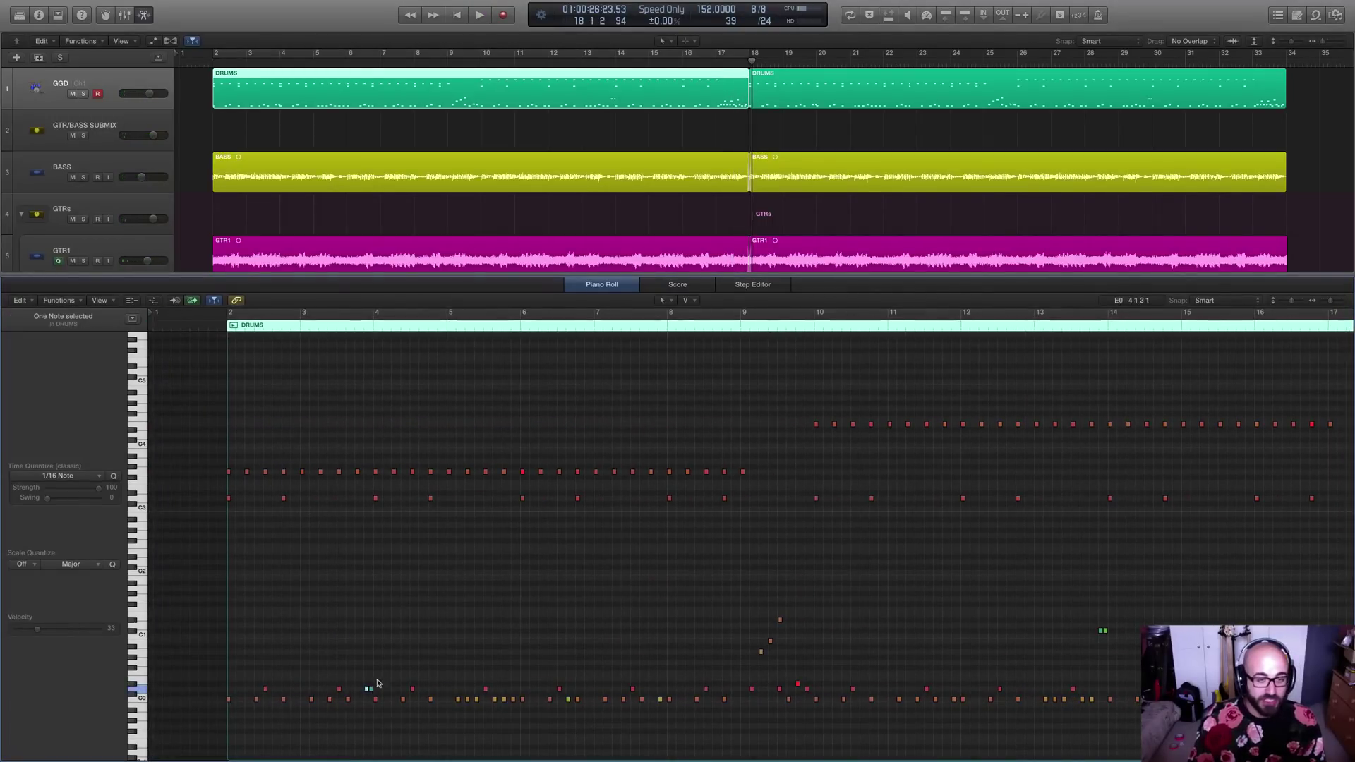
pyautogui.moveTo(371, 691)
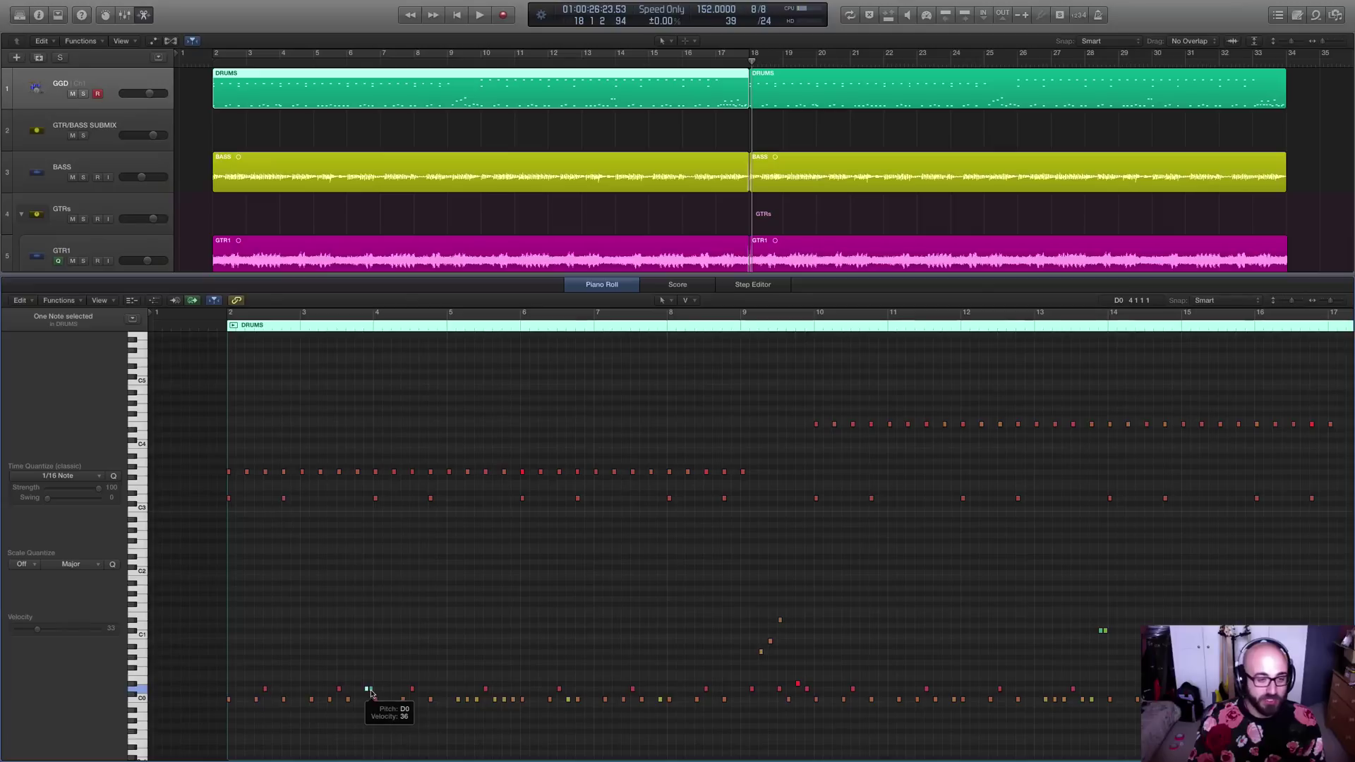
pyautogui.scroll(1, 371, 692)
pyautogui.scroll(-1, 369, 690)
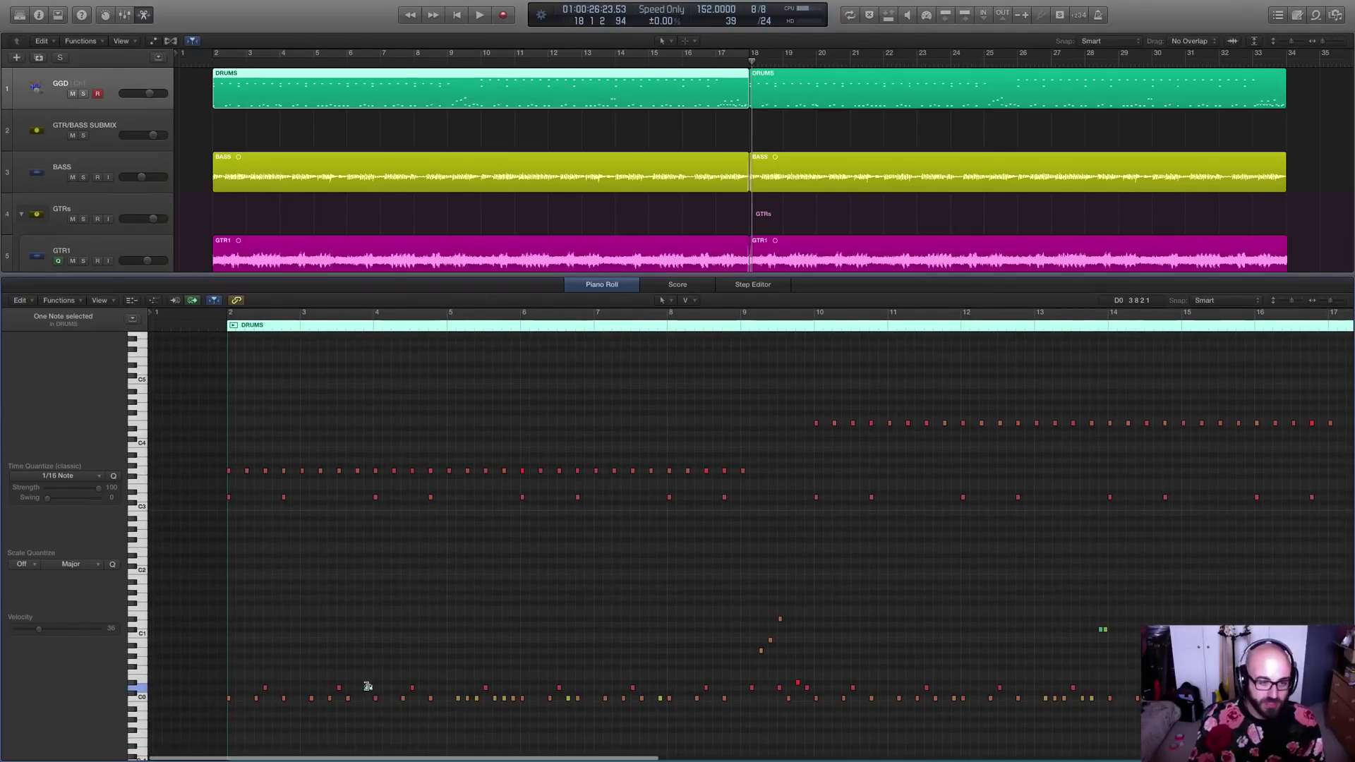
pyautogui.moveTo(368, 687); pyautogui.dragTo(367, 691)
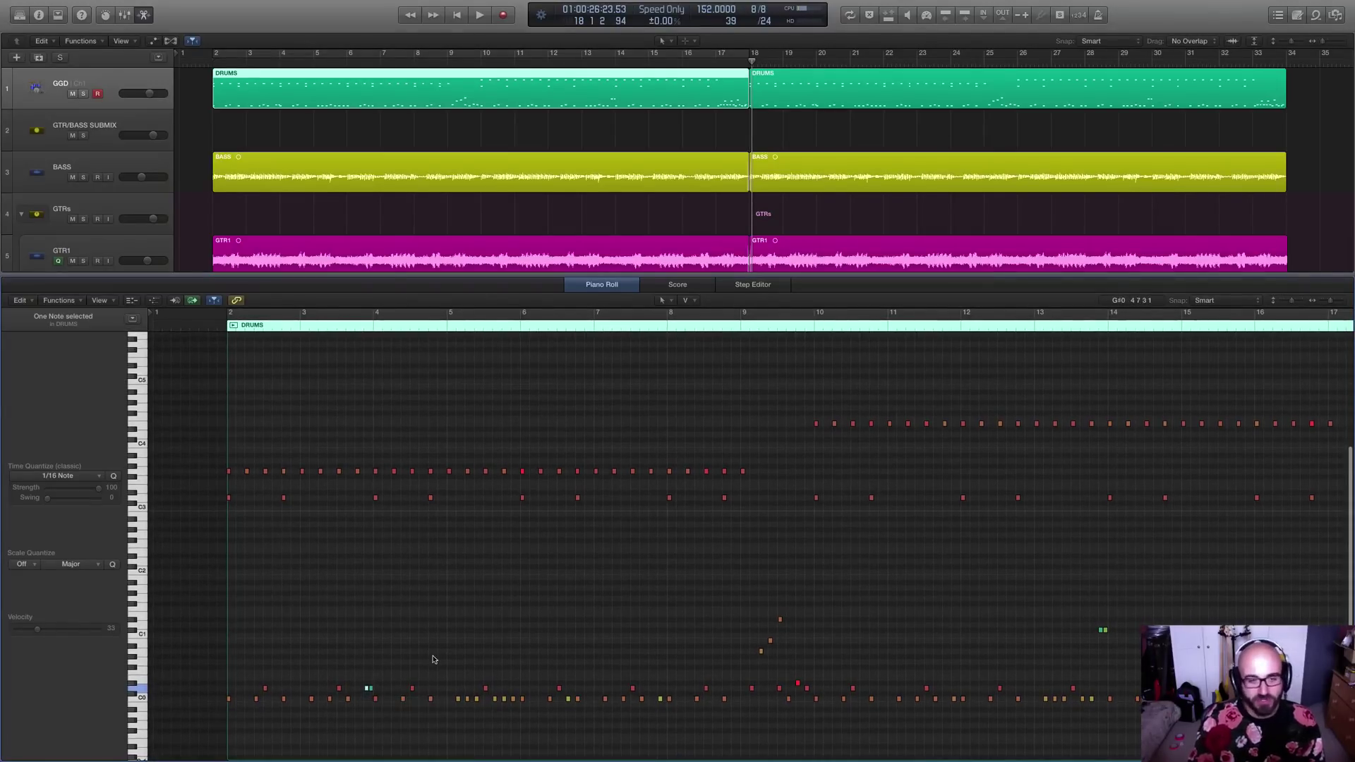
pyautogui.hscroll(1, 434, 660)
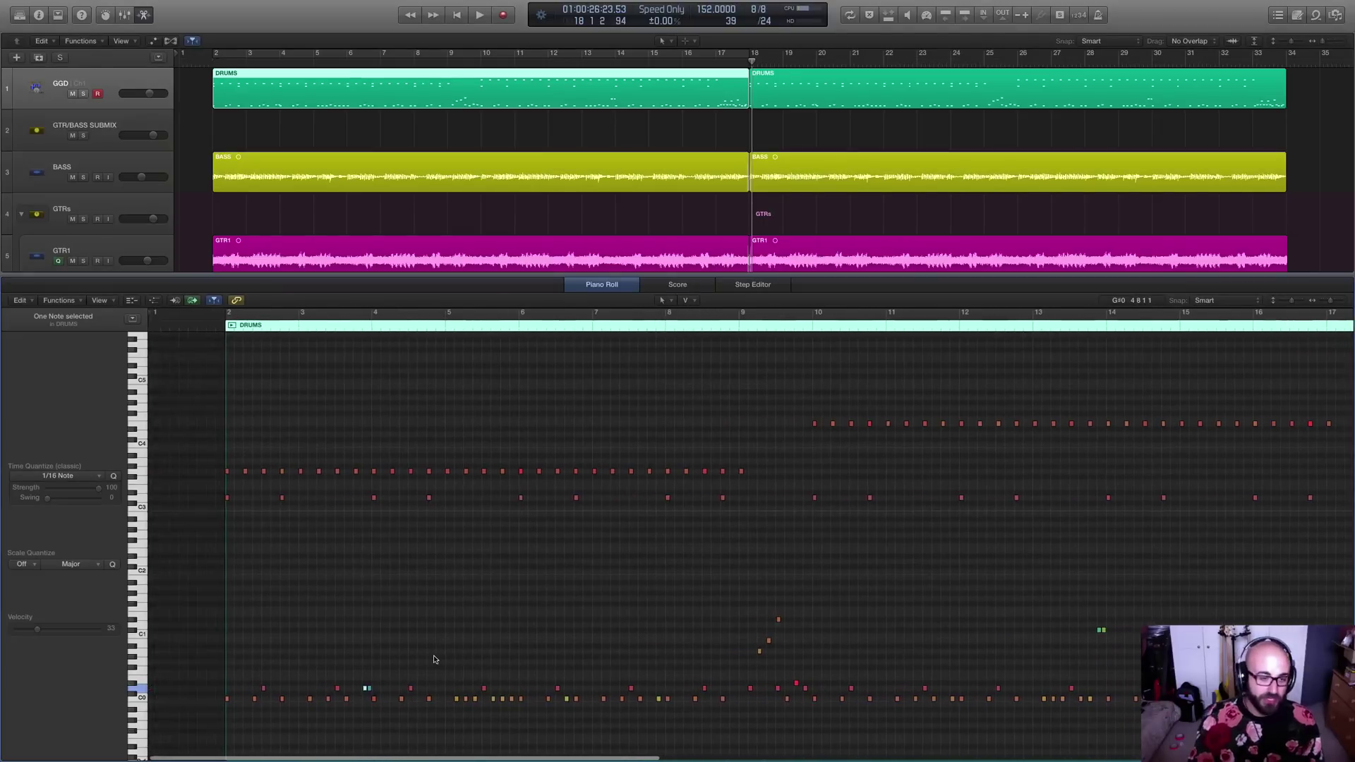
pyautogui.hscroll(-1, 434, 659)
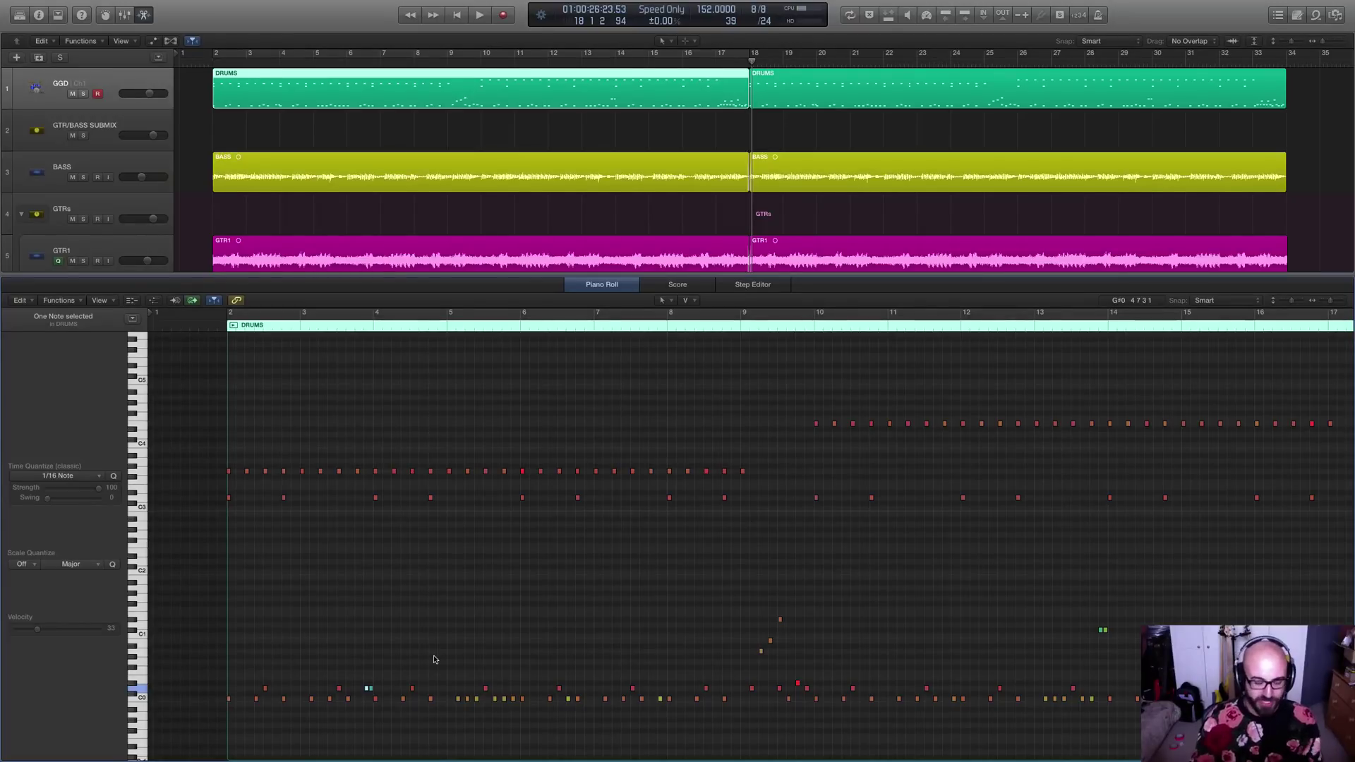
pyautogui.hscroll(10, 523, 640)
pyautogui.hscroll(-2, 674, 640)
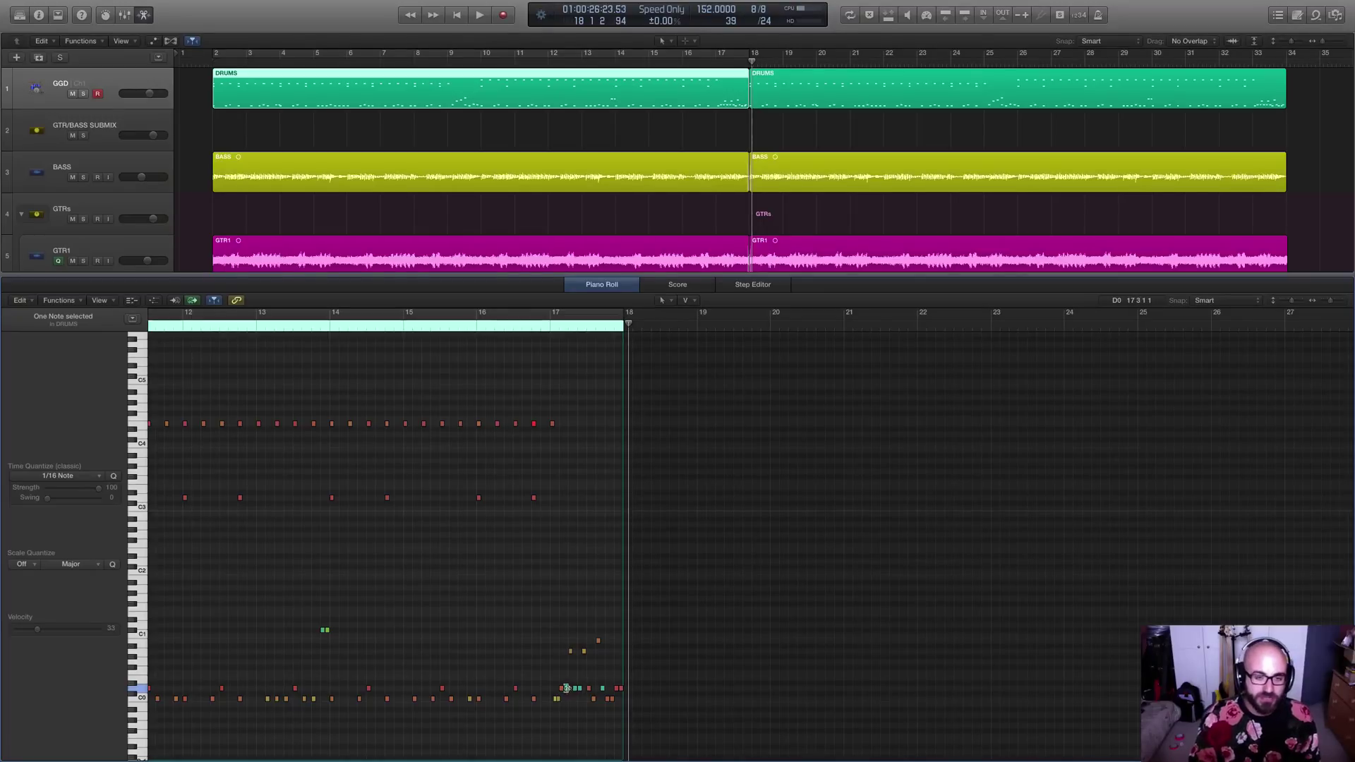
pyautogui.click(572, 697)
pyautogui.click(578, 688)
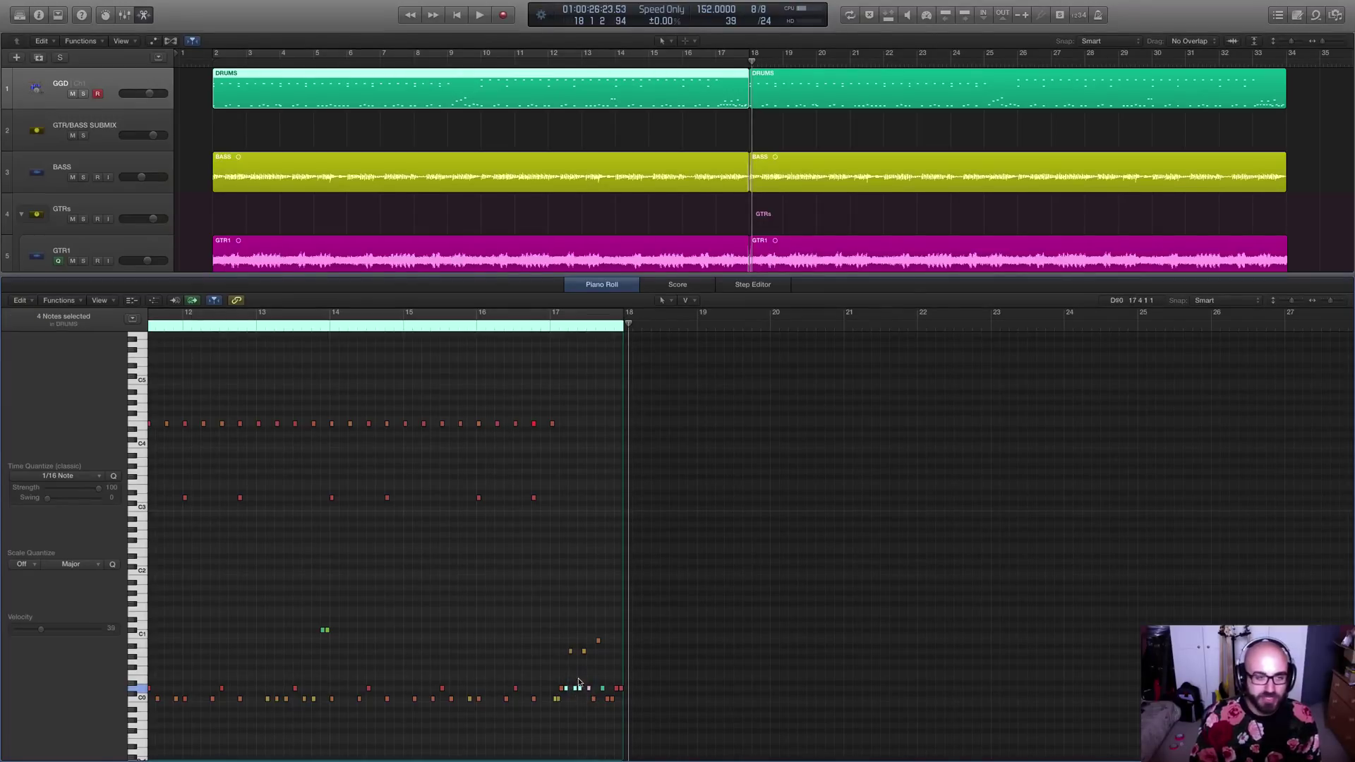
pyautogui.click(568, 691)
pyautogui.click(588, 689)
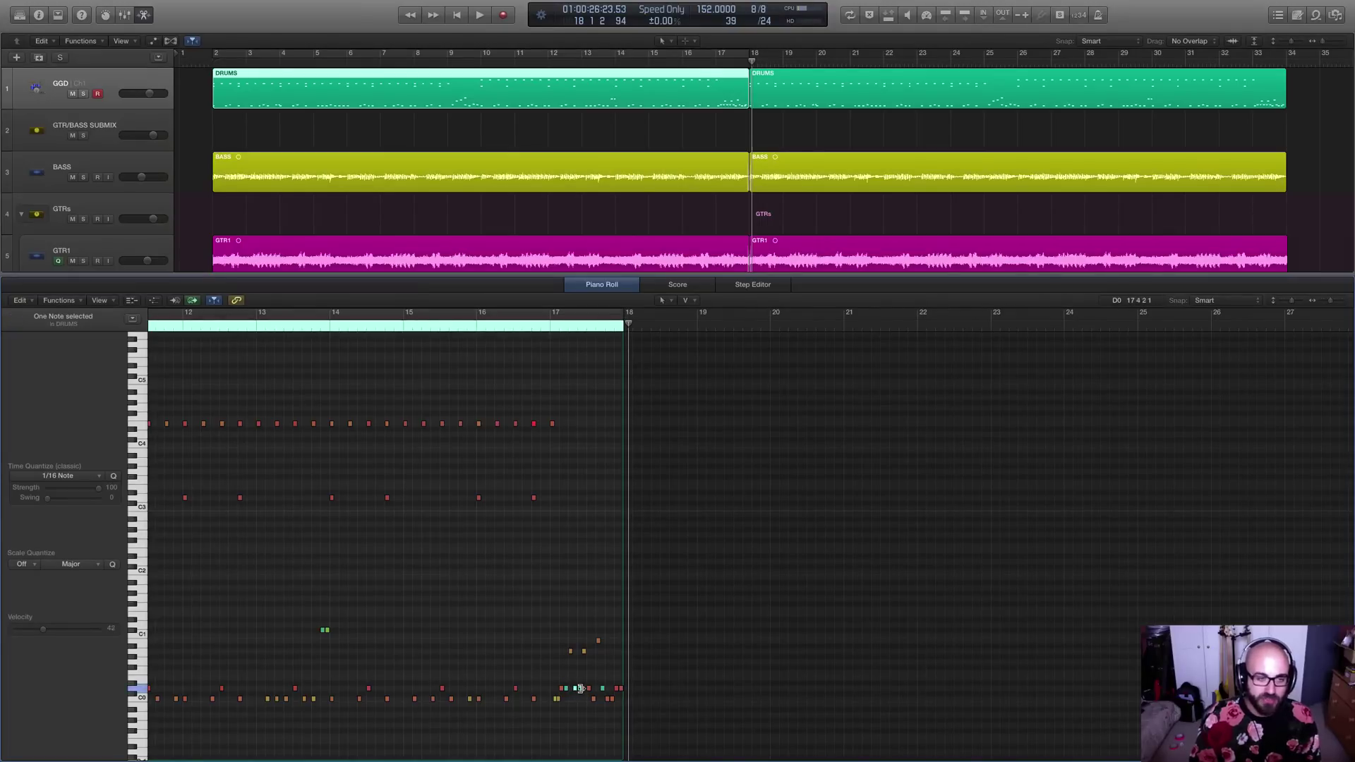
pyautogui.click(570, 685)
pyautogui.click(566, 683)
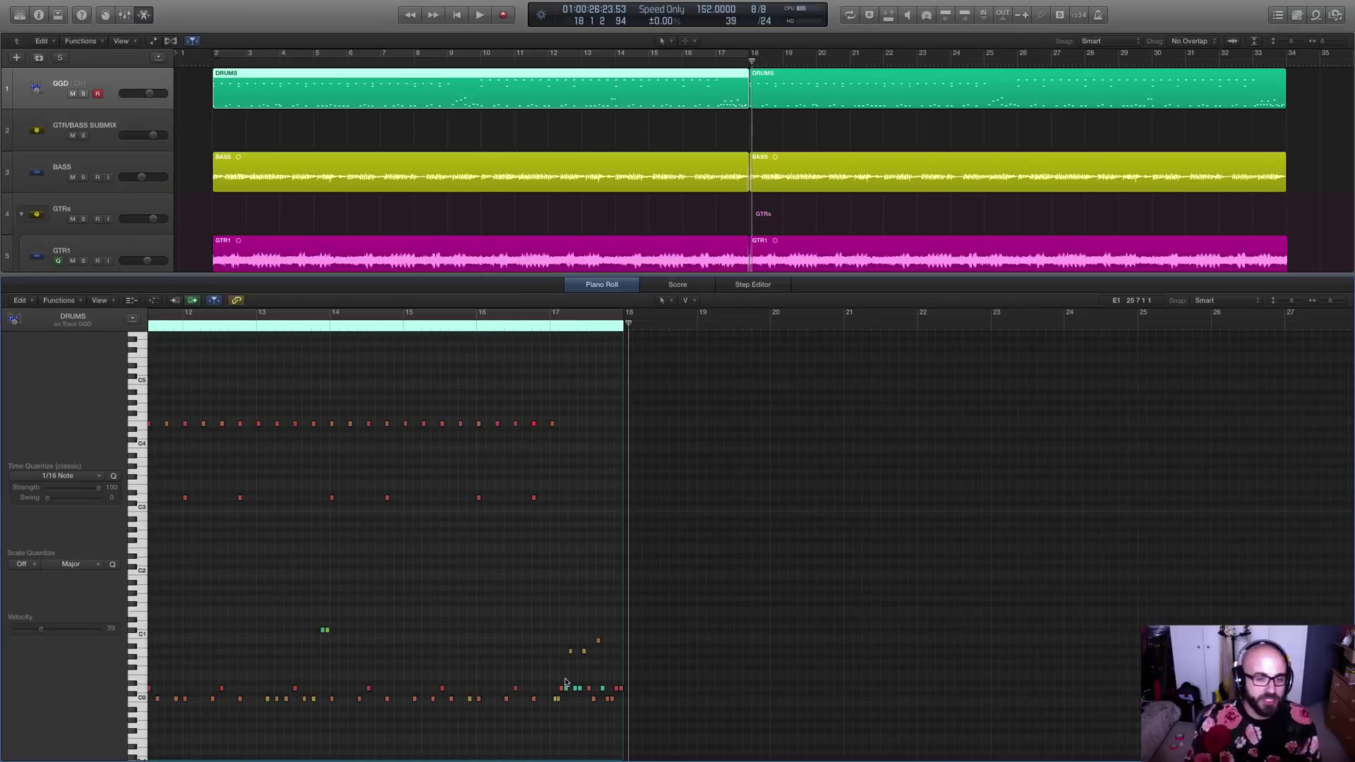
pyautogui.hscroll(-5, 565, 683)
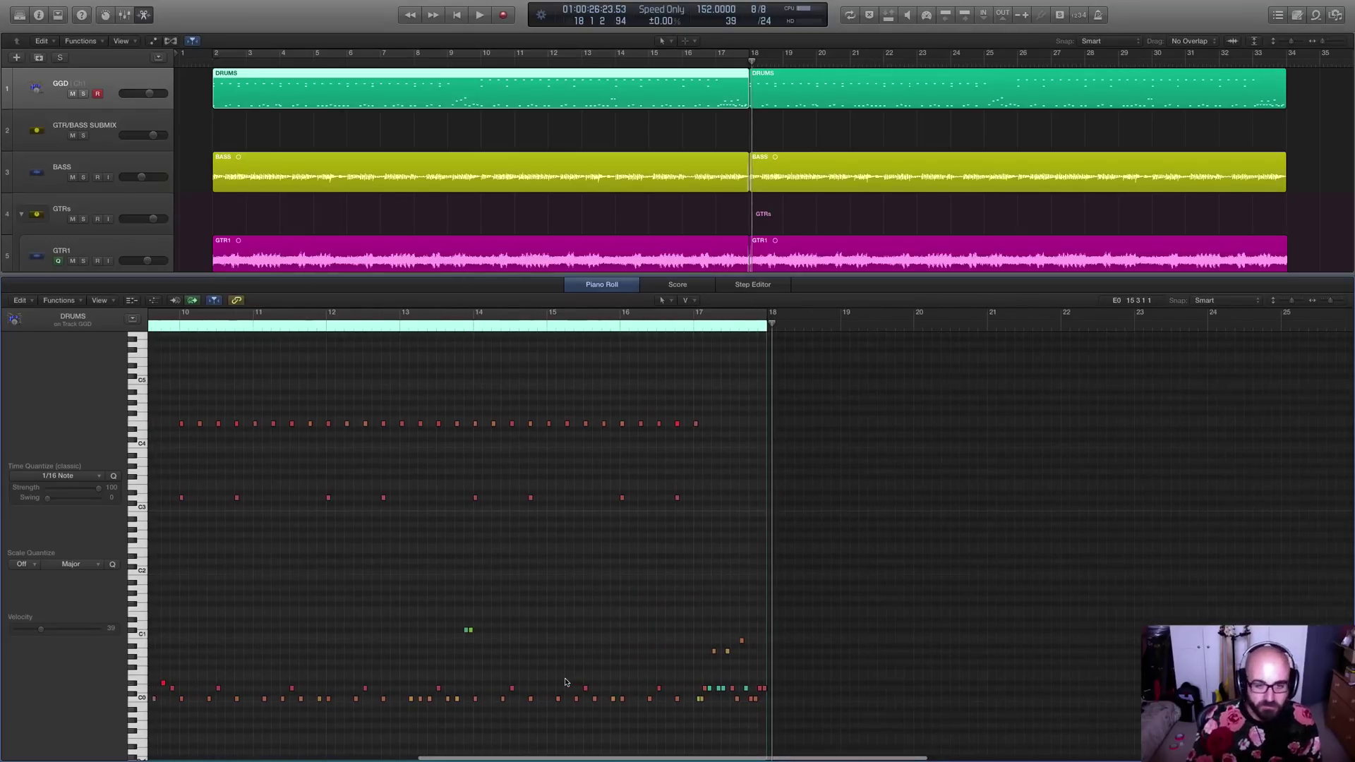
pyautogui.hscroll(-12, 565, 682)
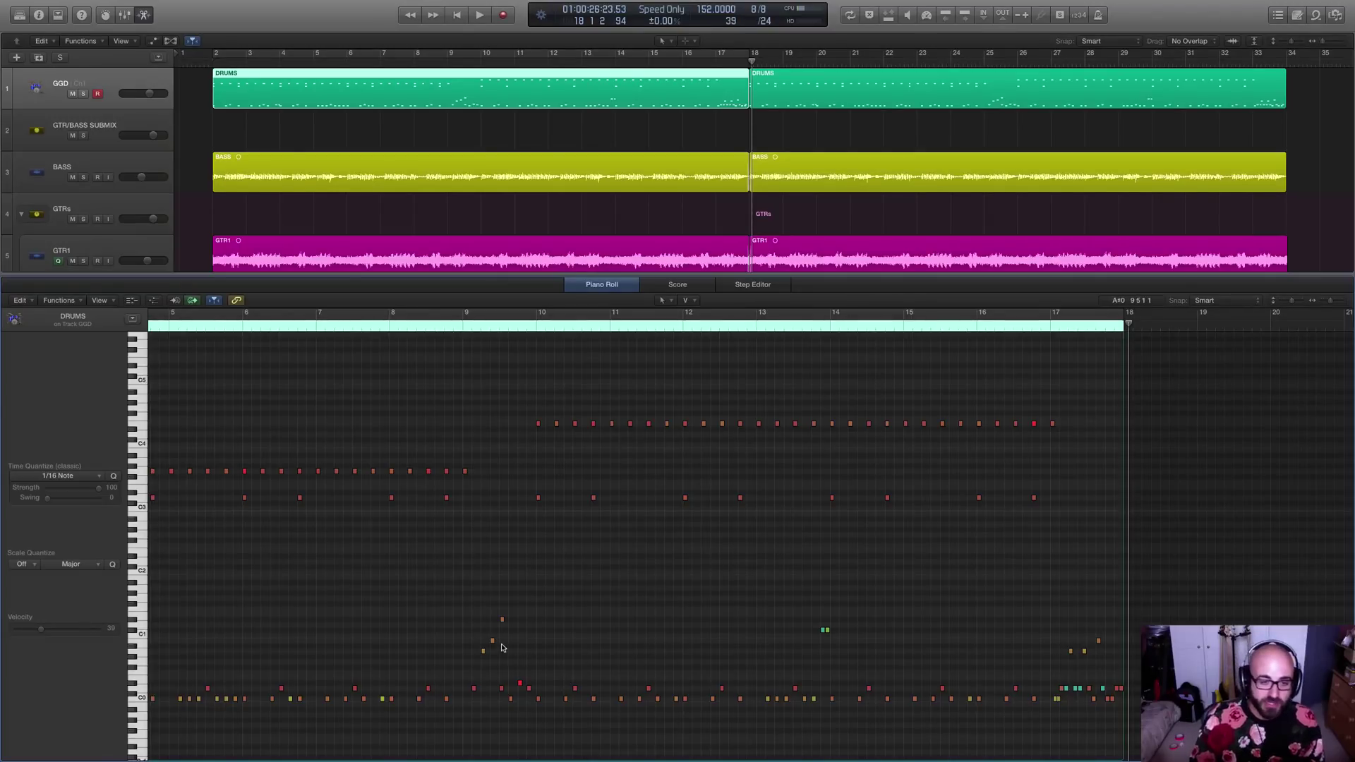
pyautogui.click(491, 642)
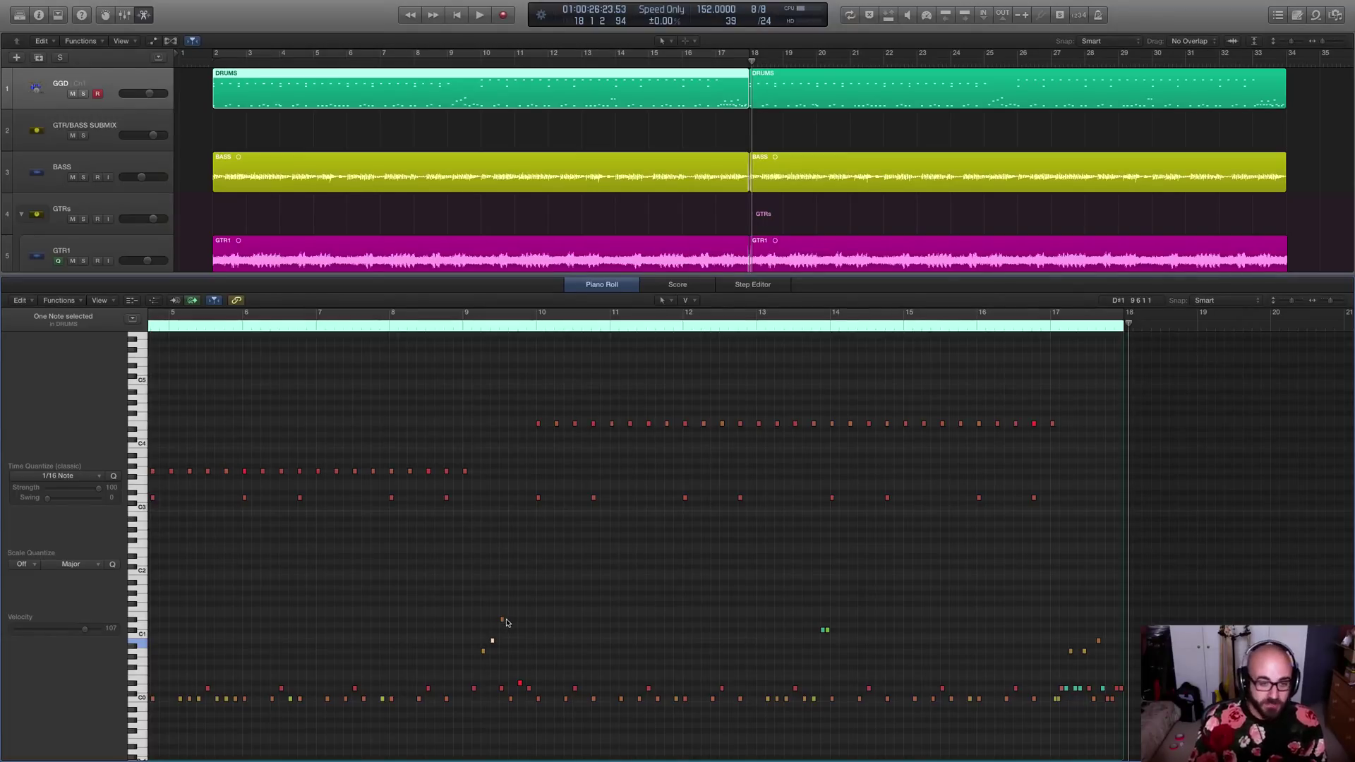
pyautogui.click(498, 607)
pyautogui.click(461, 326)
pyautogui.press('space')
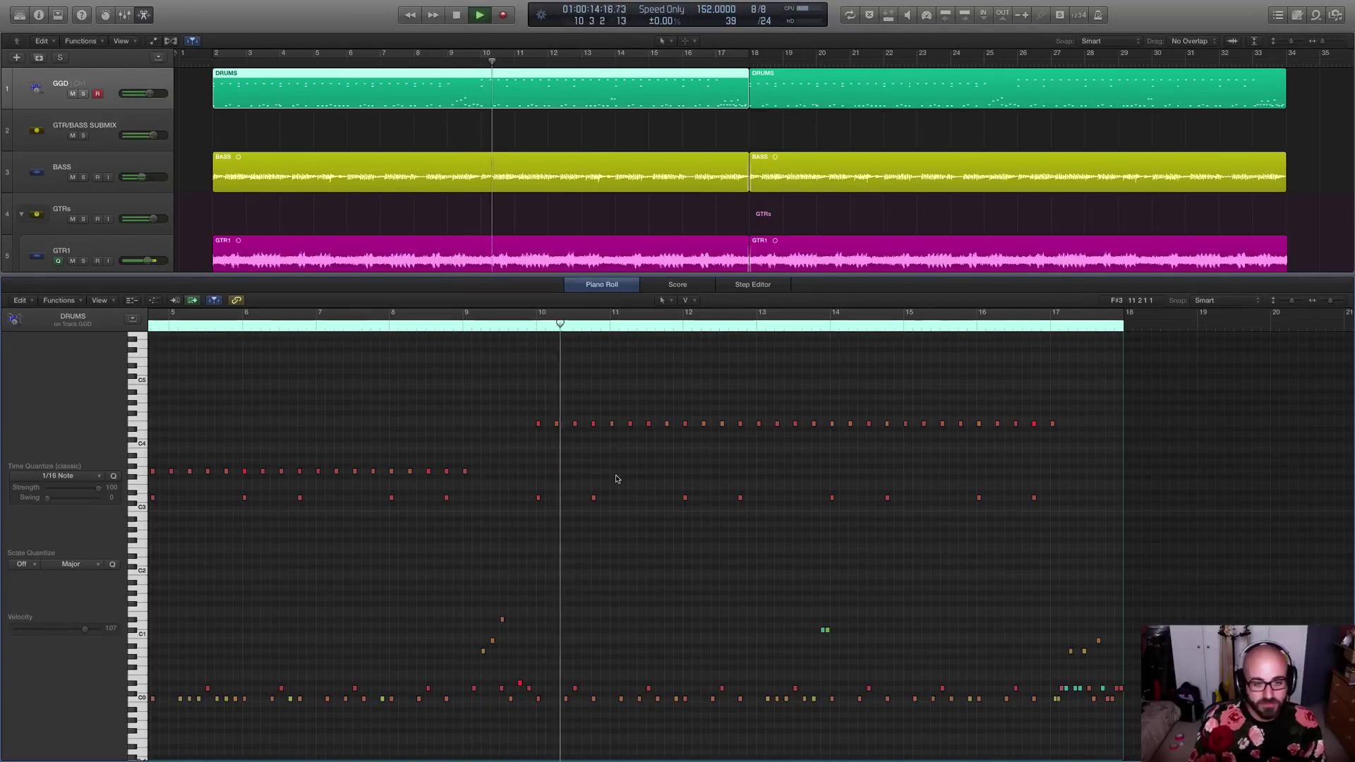
pyautogui.press('space')
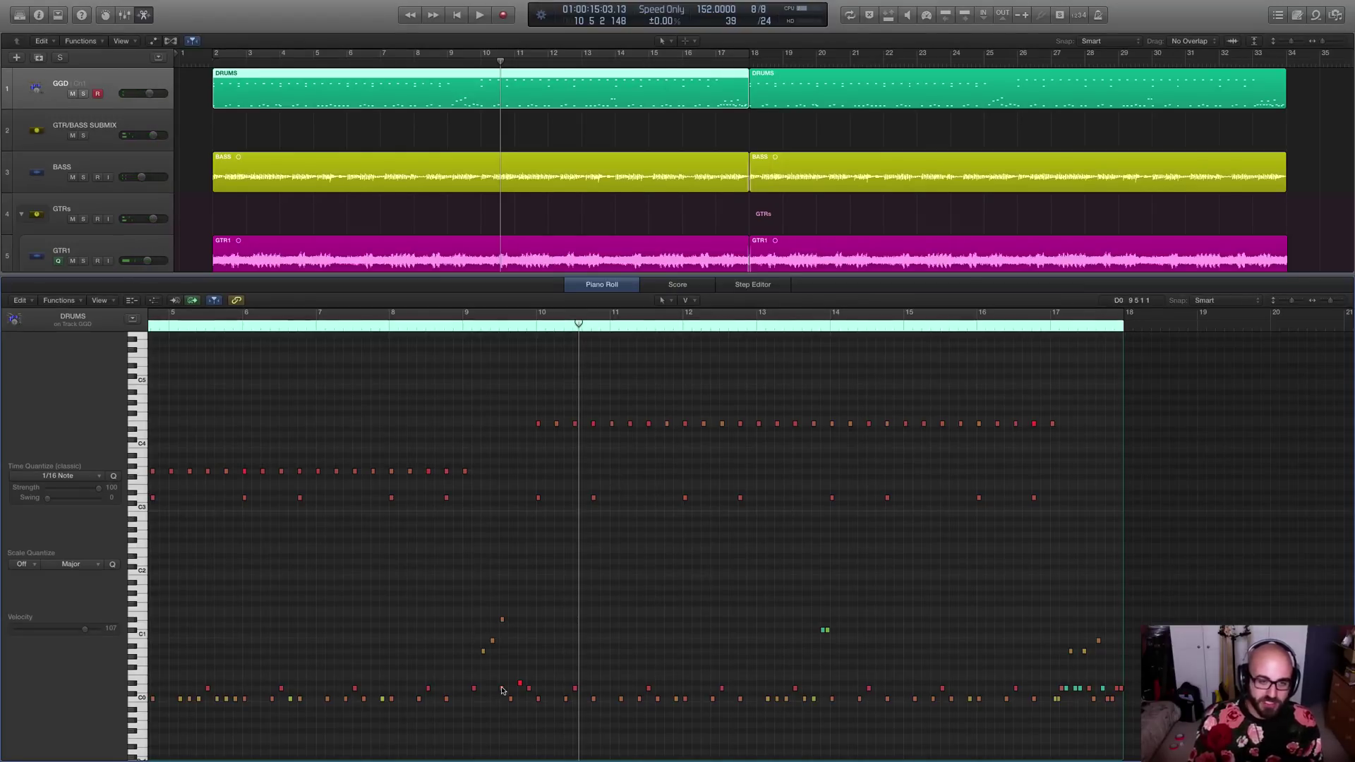
pyautogui.click(502, 619)
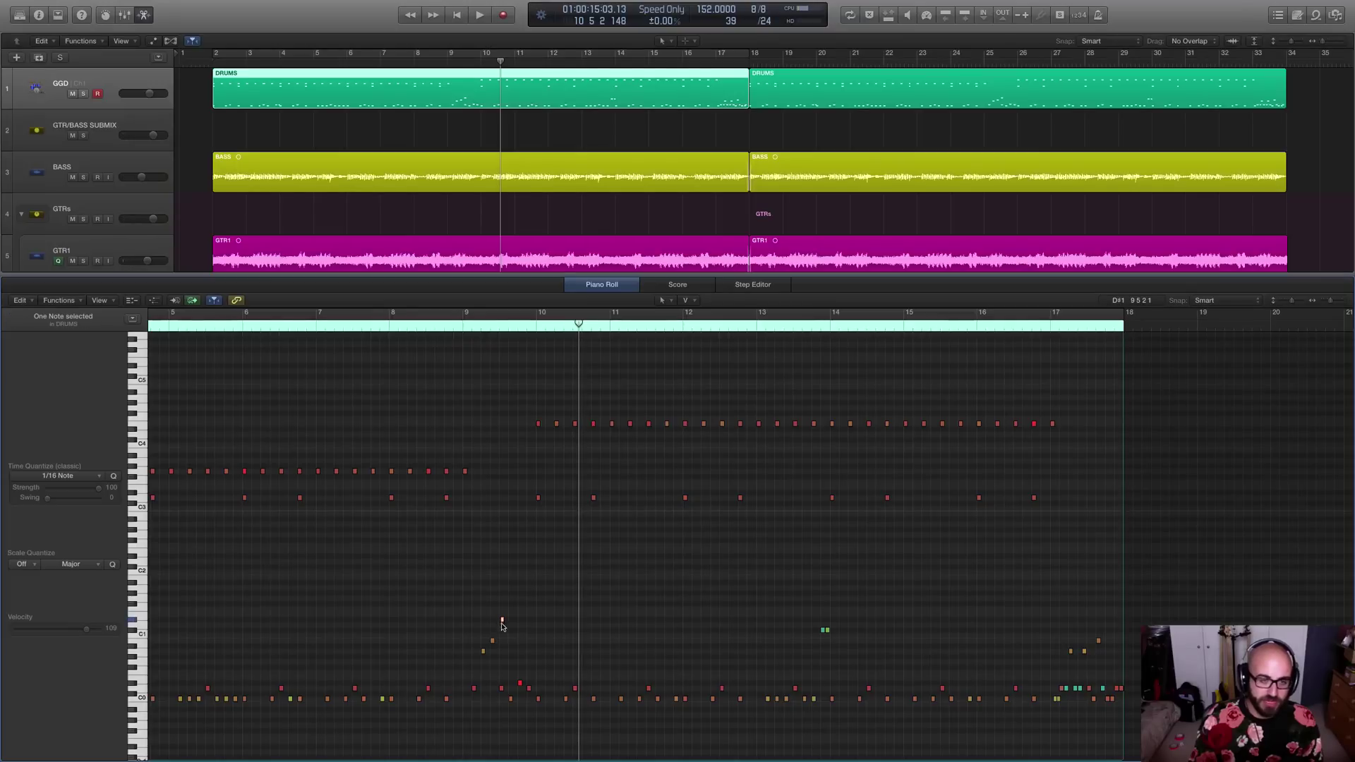
pyautogui.hscroll(2, 633, 649)
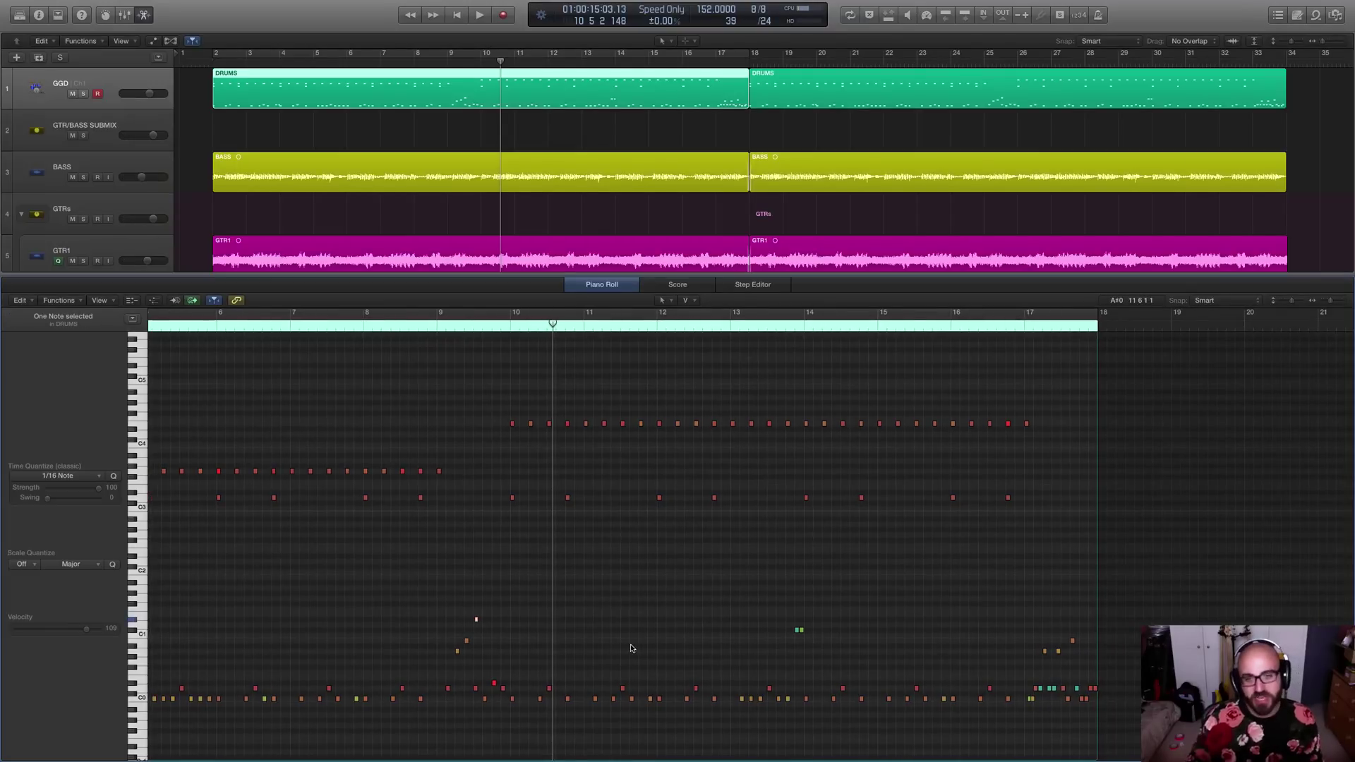
pyautogui.hscroll(1, 632, 648)
pyautogui.press('super+Right')
pyautogui.hscroll(5, 632, 648)
pyautogui.click(572, 328)
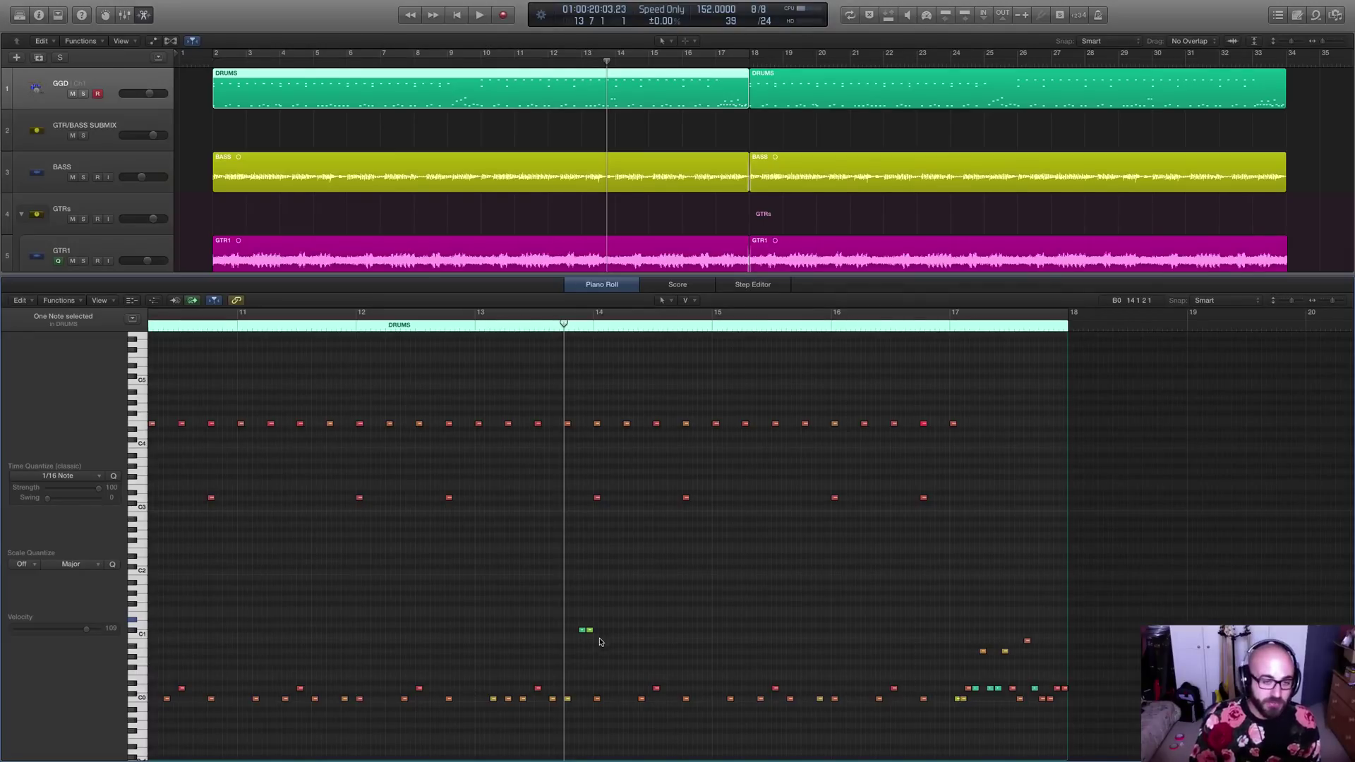
pyautogui.click(583, 630)
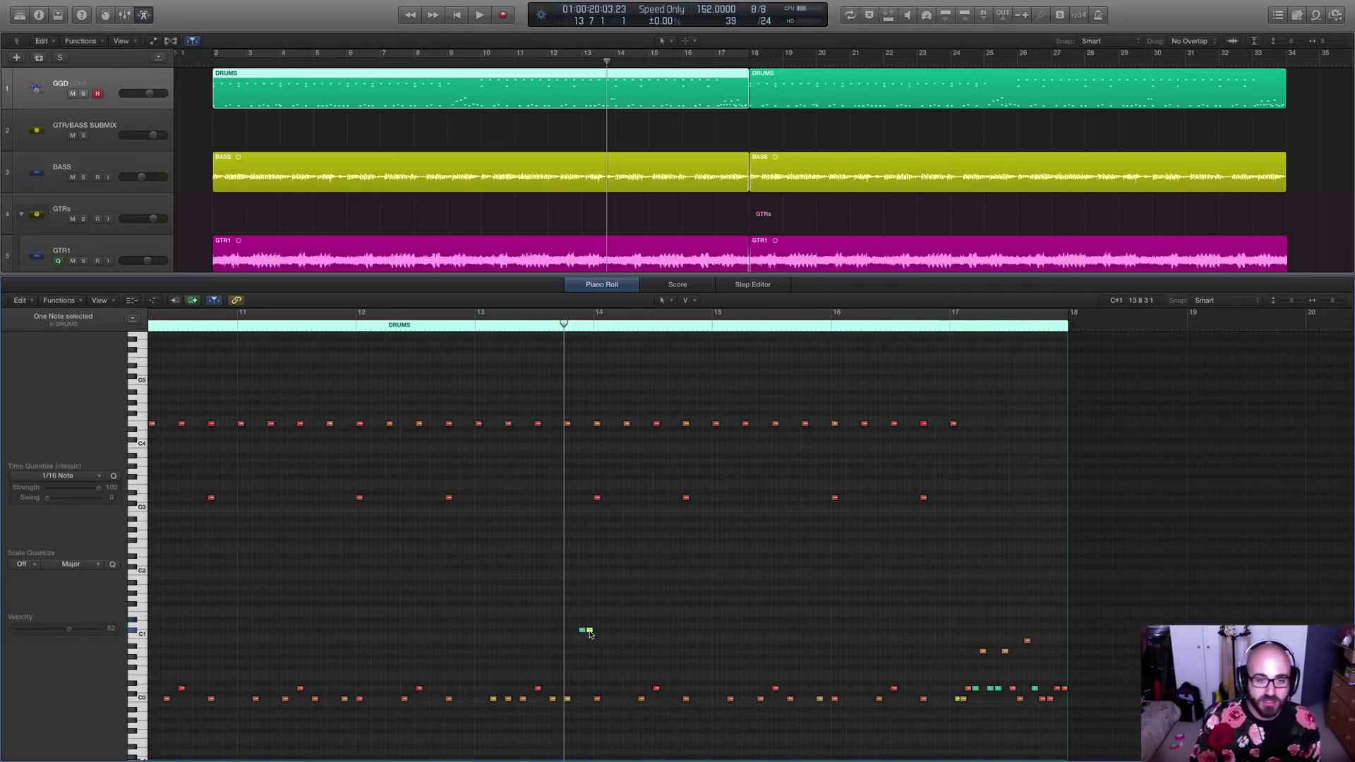
pyautogui.click(580, 631)
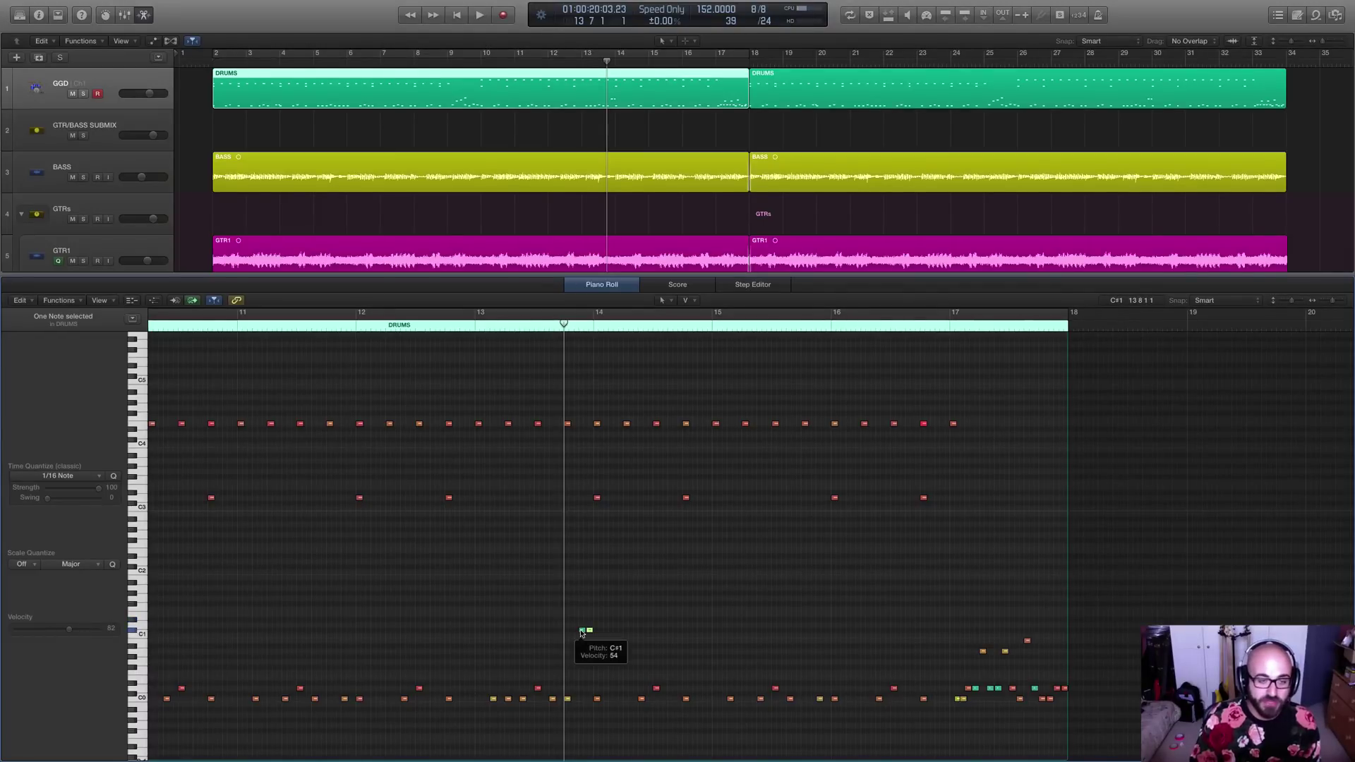
pyautogui.click(589, 632)
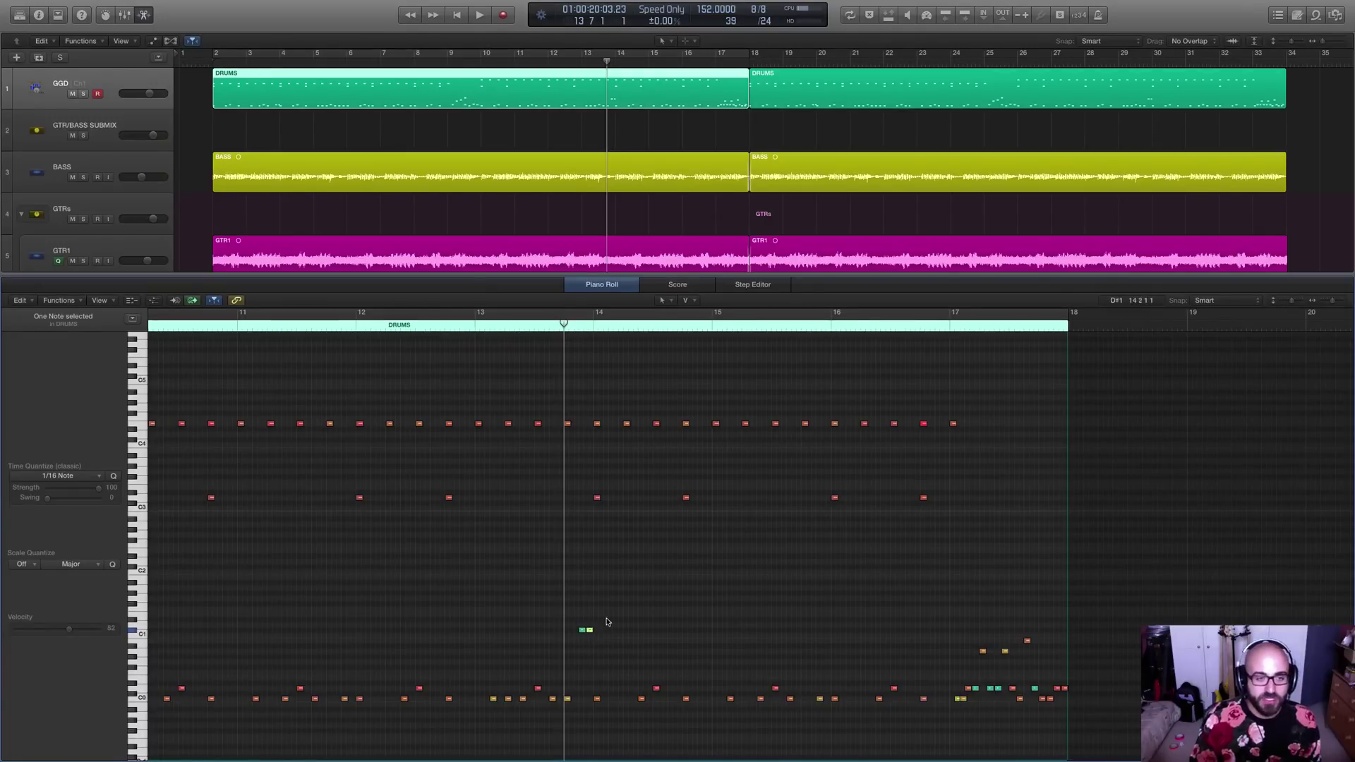
pyautogui.click(583, 630)
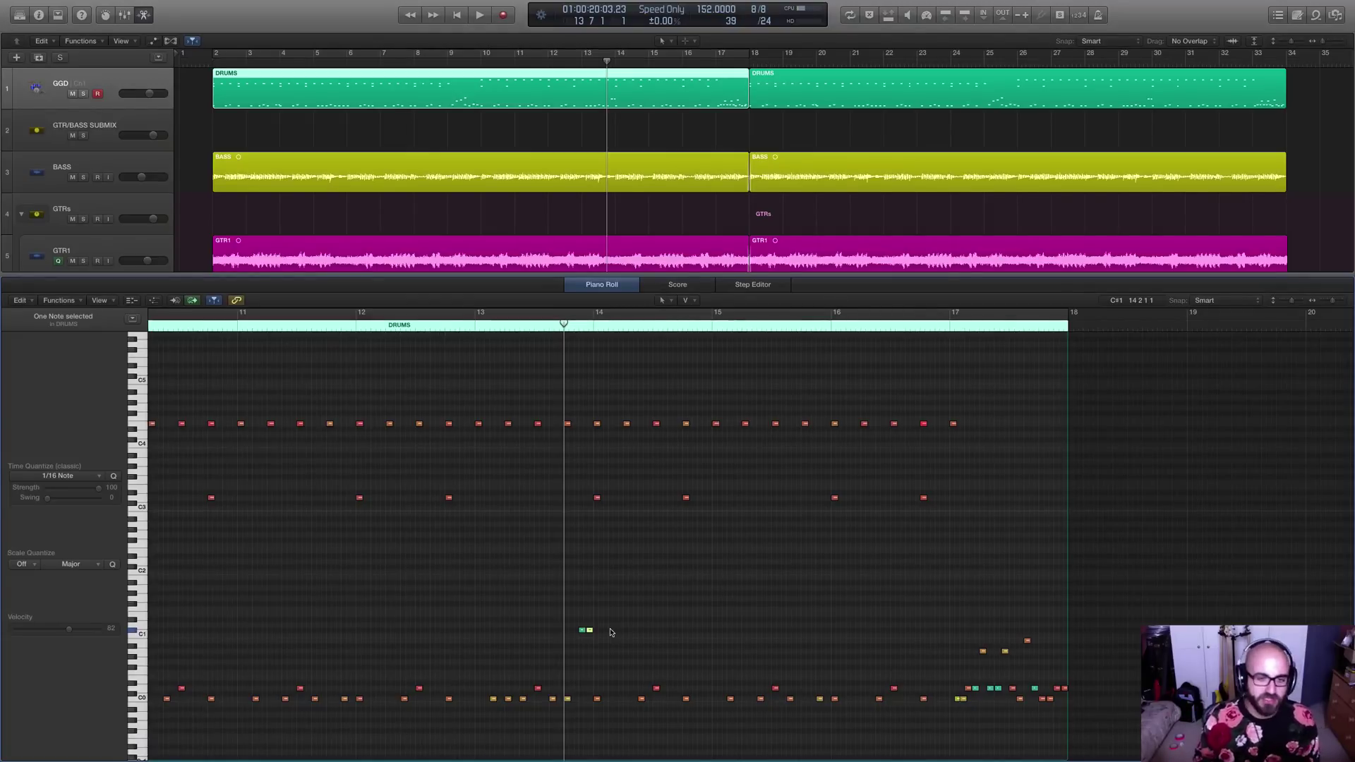
pyautogui.click(462, 326)
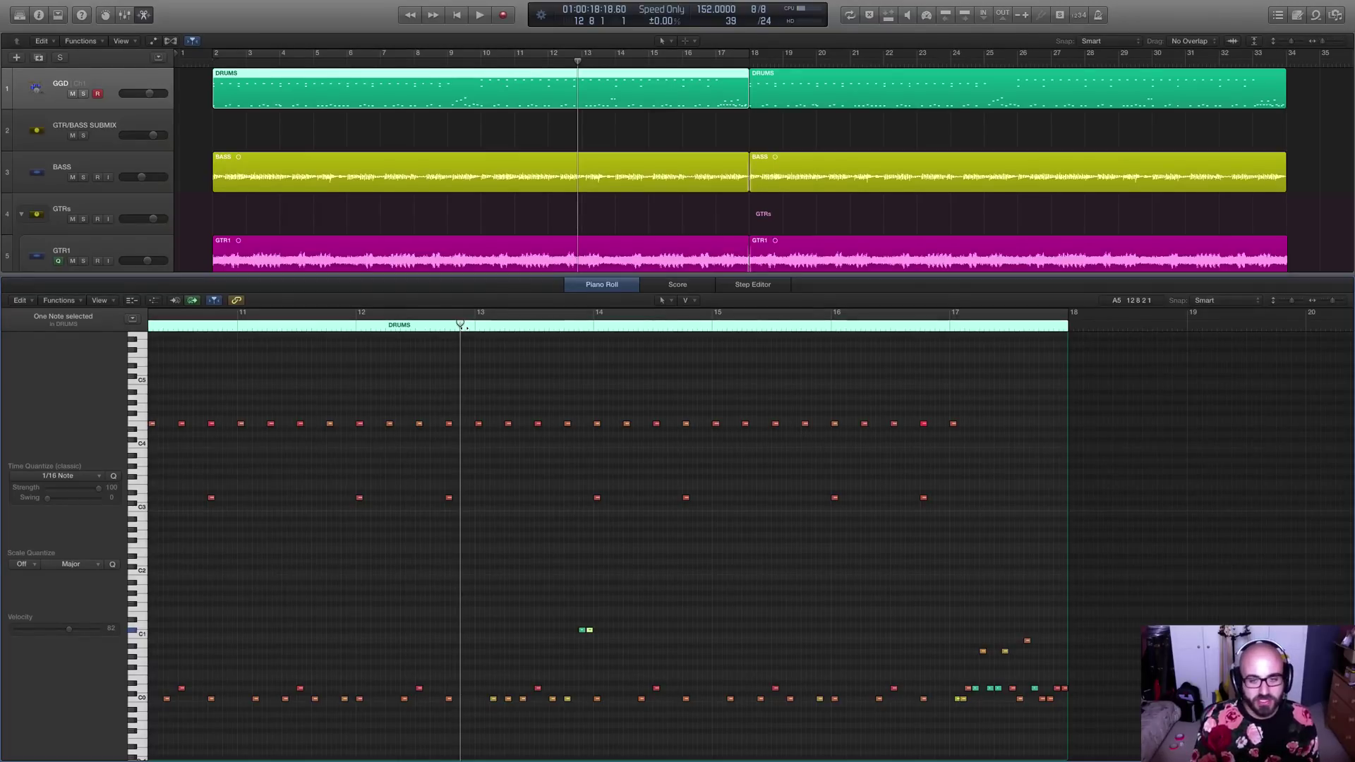
pyautogui.press('space')
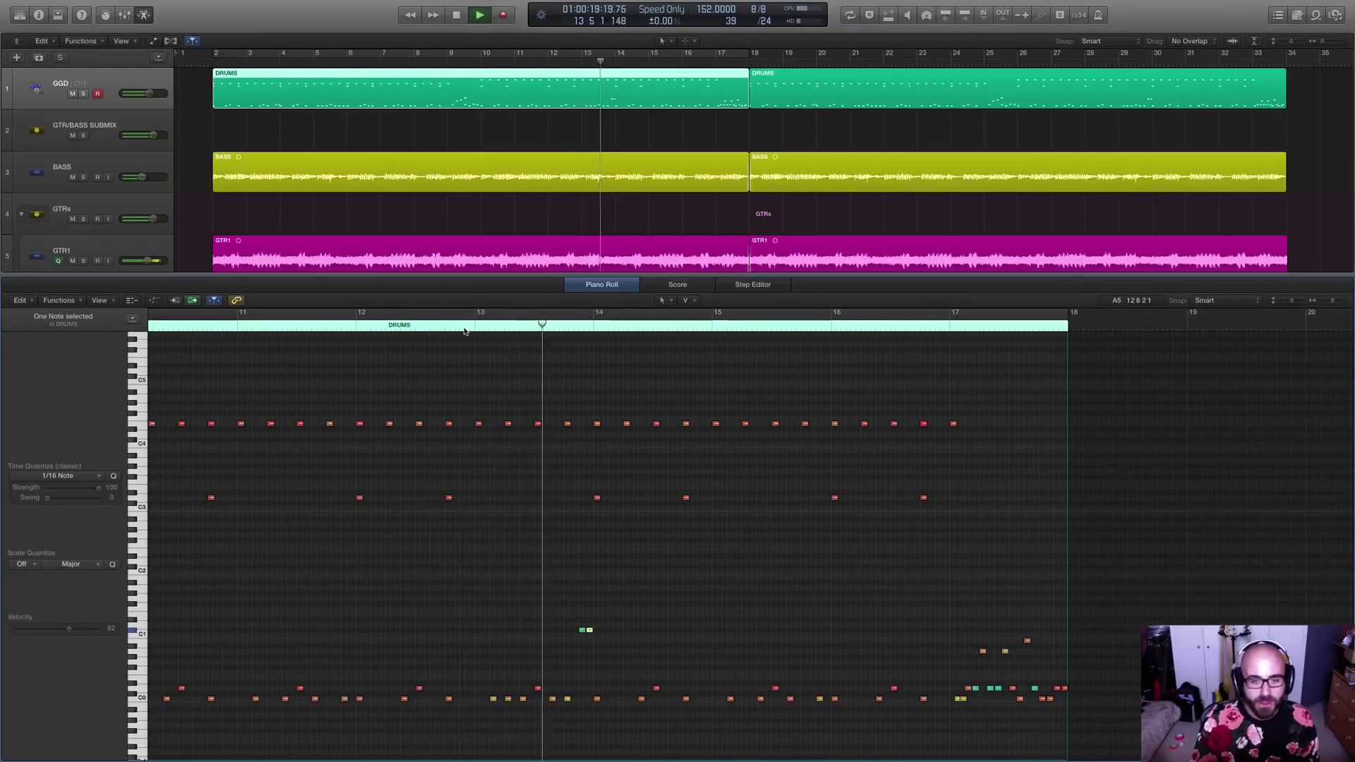
pyautogui.press('space')
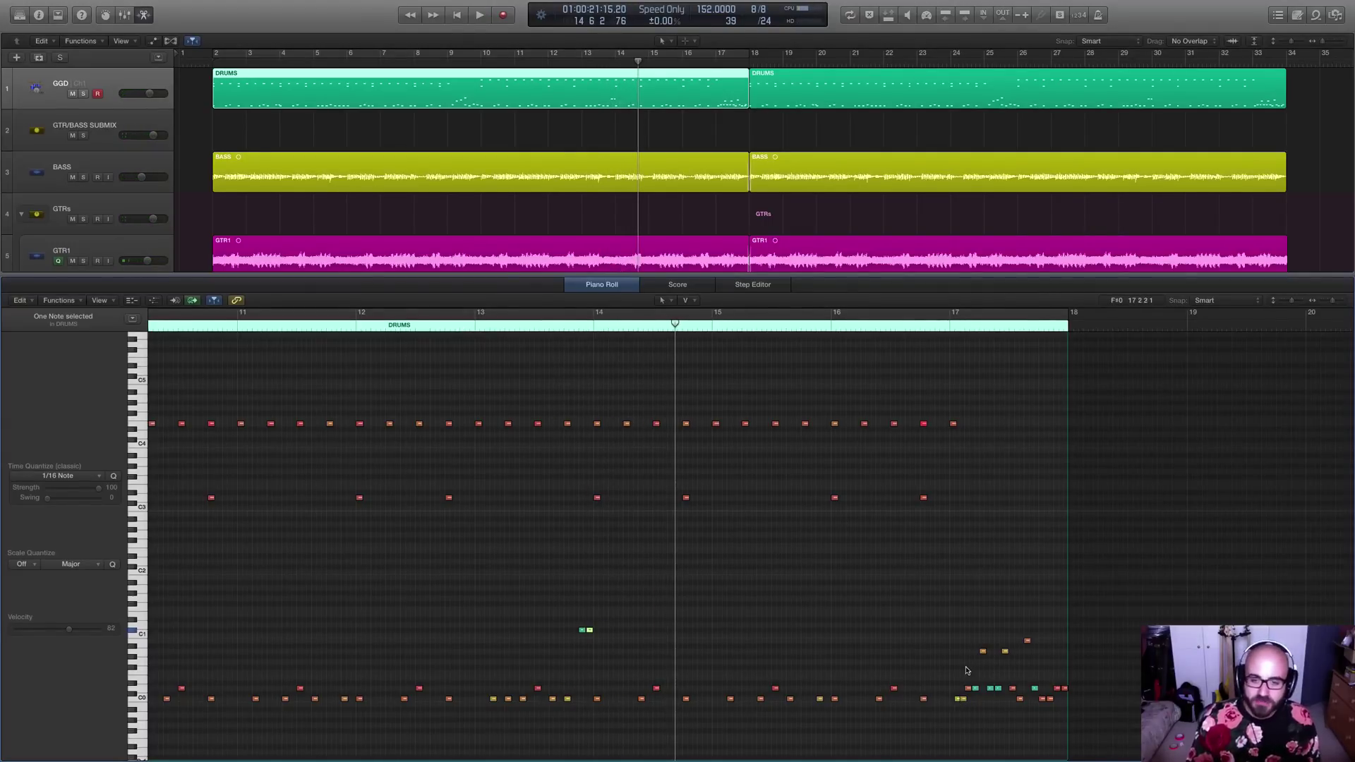
# - Zoom out to show the whole DRUMS region and compare the velocities of two G3 notes
pyautogui.hscroll(1, 970, 706)
pyautogui.press('super+Left')
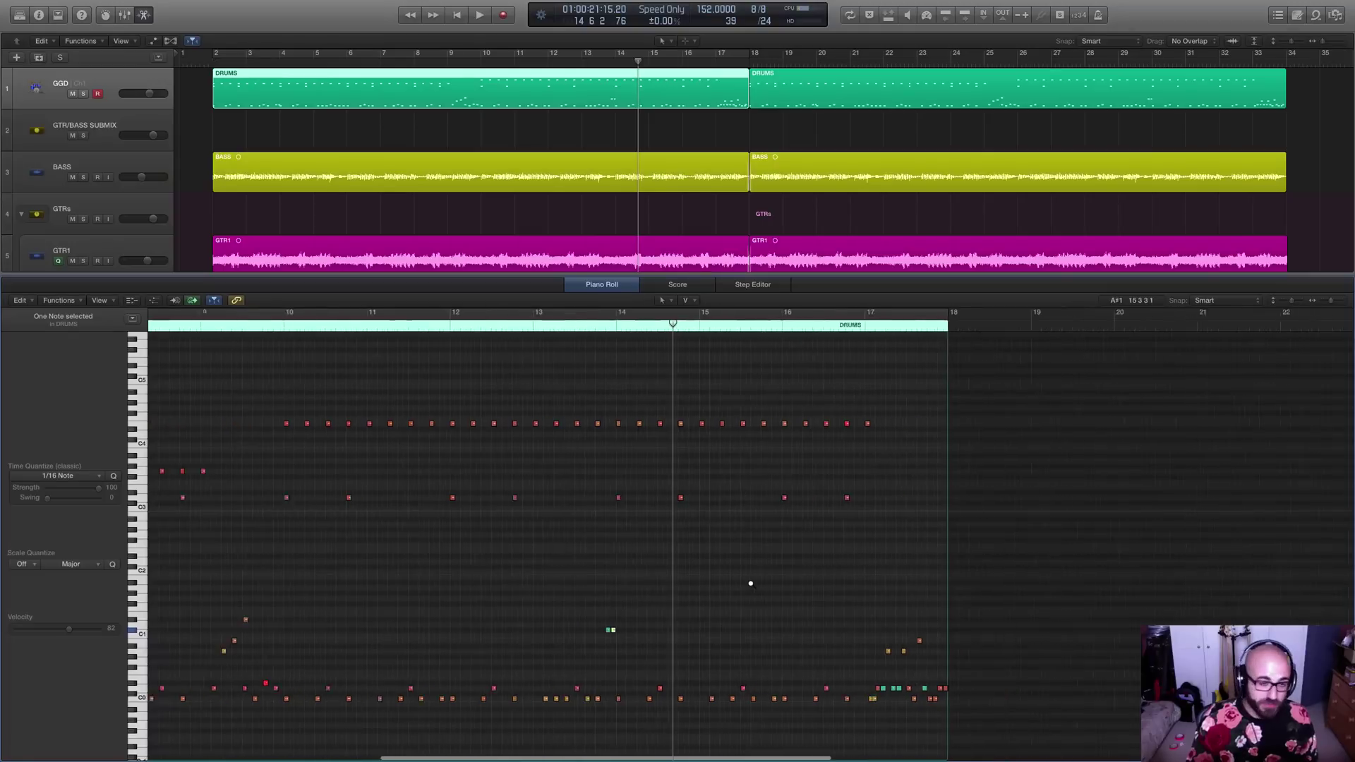
pyautogui.press('super+Left')
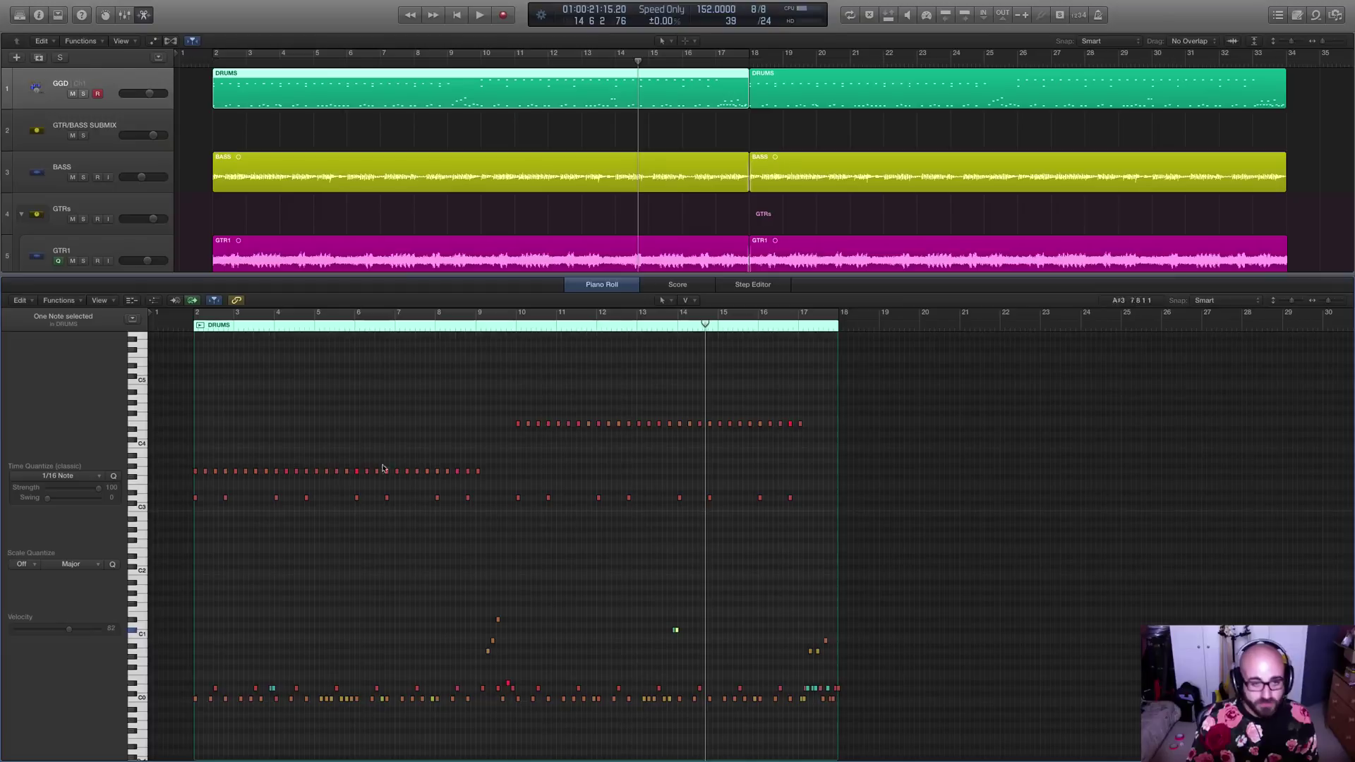
pyautogui.moveTo(357, 472)
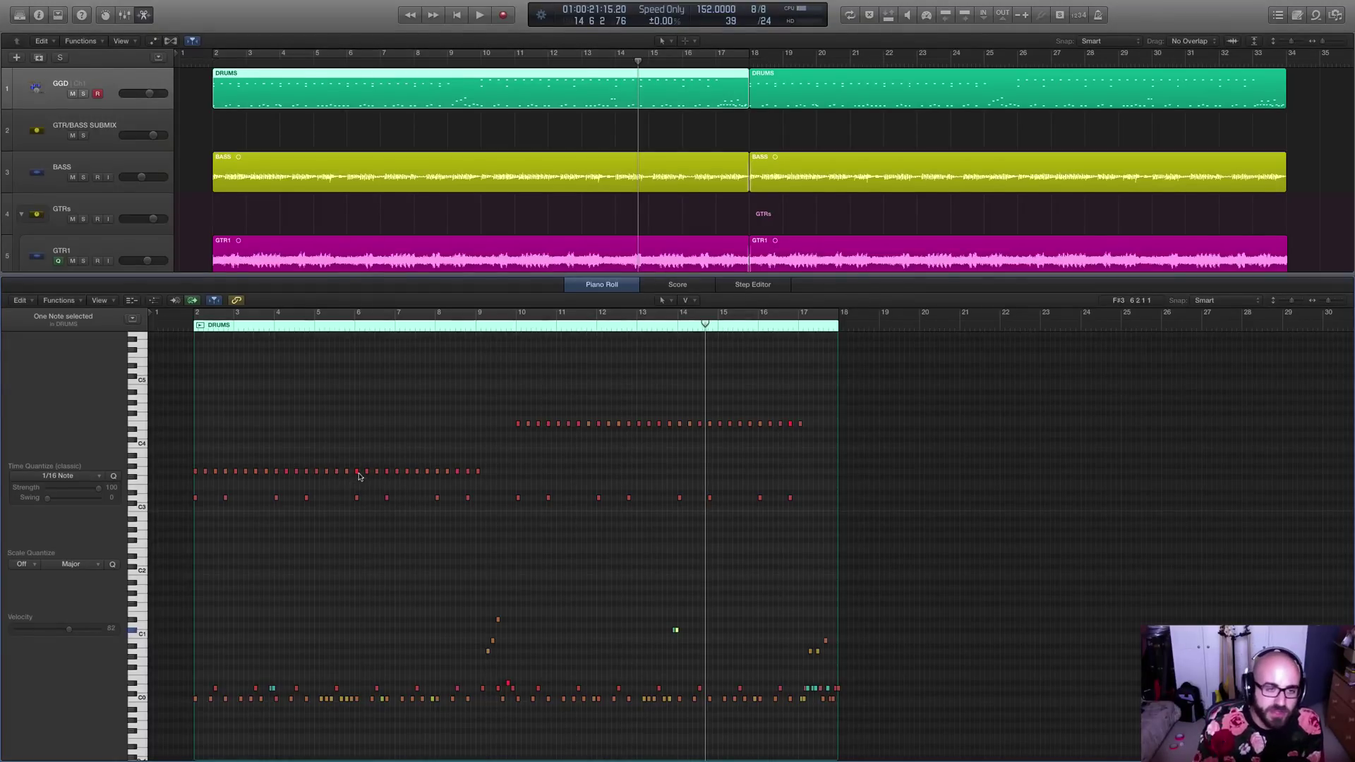
pyautogui.click(357, 472)
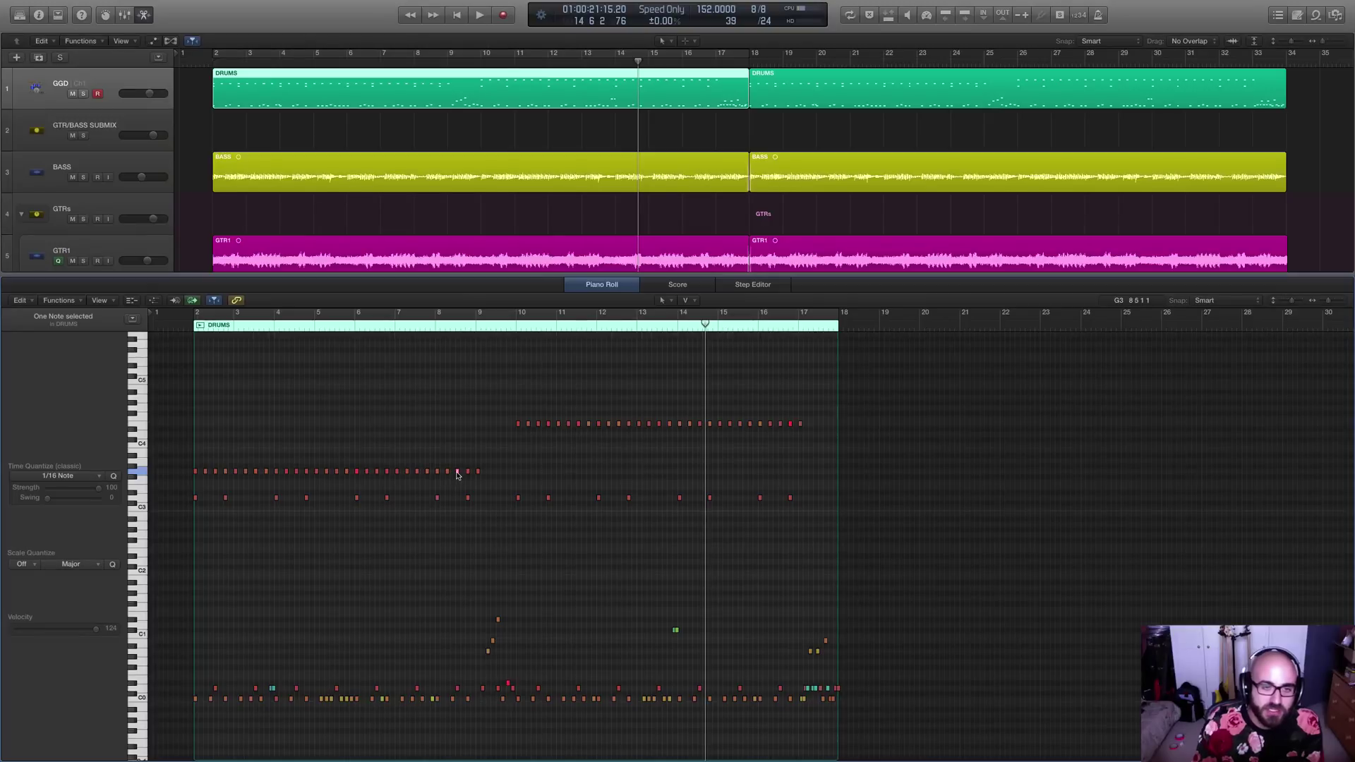
pyautogui.click(226, 472)
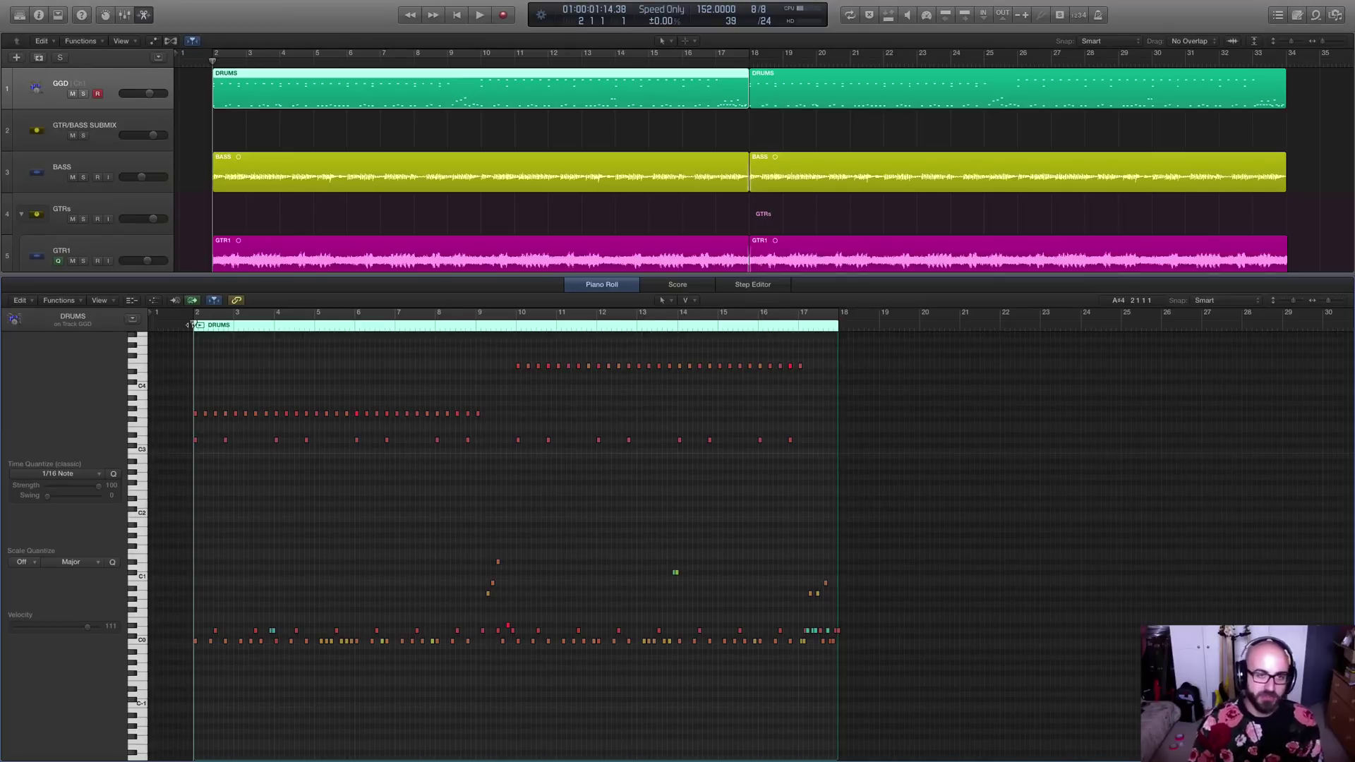
# - Select the 28-note row across bars 2–9 and transpose it down to a lower pitch row
pyautogui.scroll(1, 478, 422)
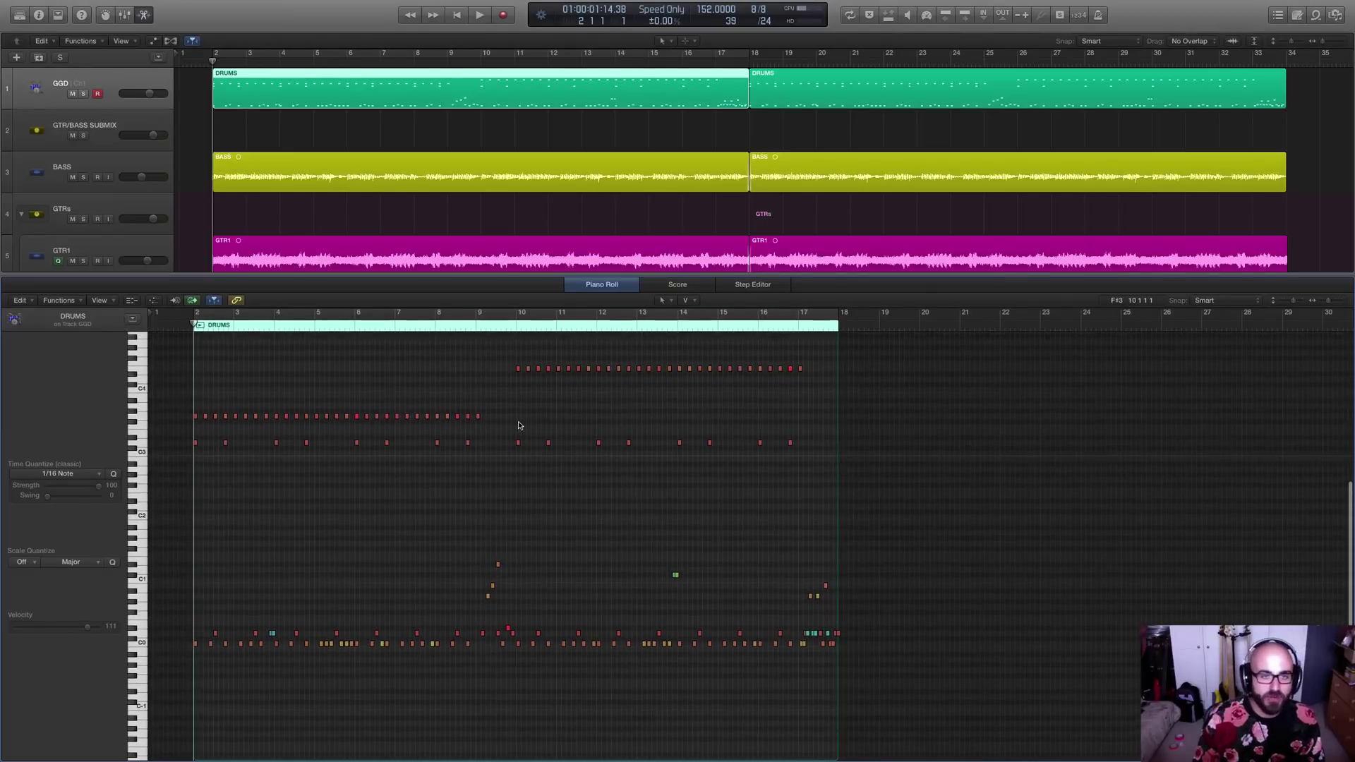
pyautogui.moveTo(521, 423); pyautogui.dragTo(205, 415)
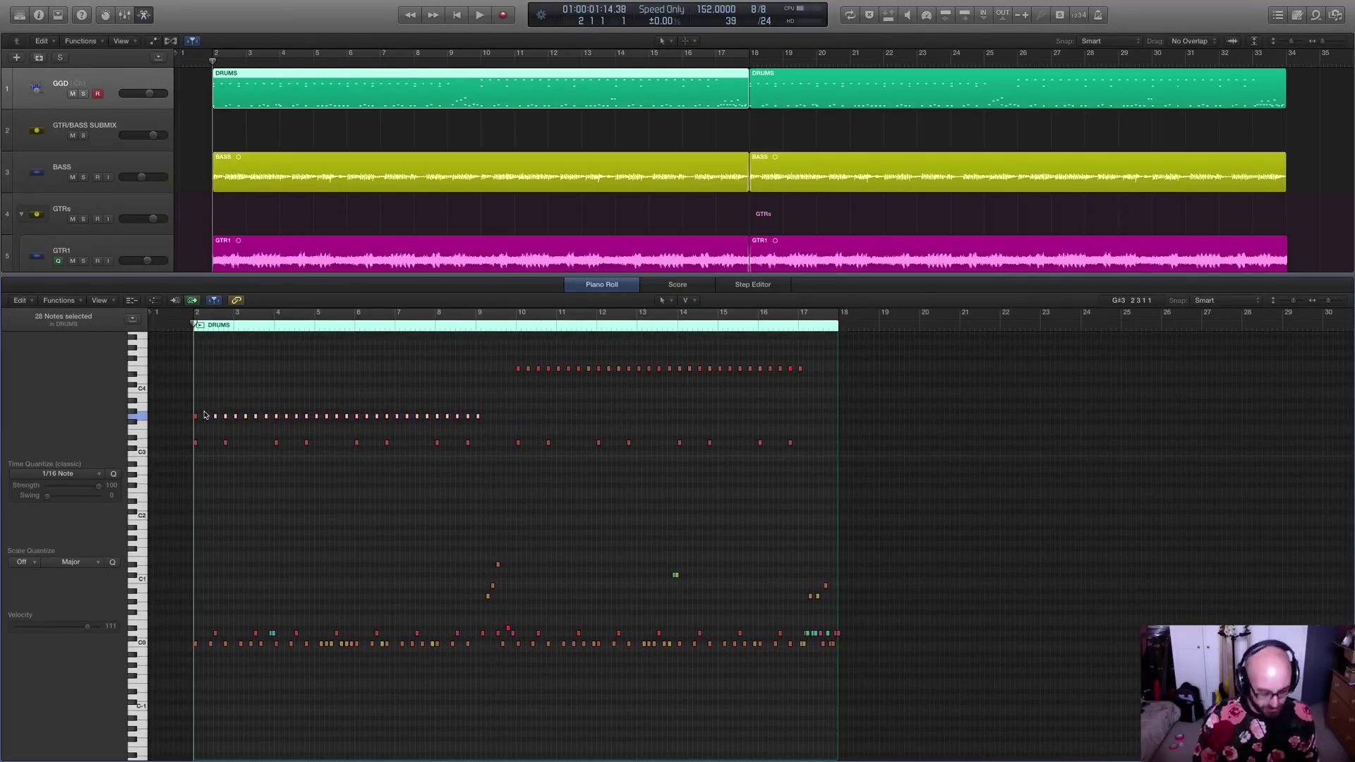
pyautogui.hotkey('alt', 'Down')
pyautogui.hotkey('alt', 'Down')
pyautogui.hotkey('alt', 'Down')
pyautogui.hotkey('alt', 'Down')
pyautogui.hotkey('alt', 'Down')
pyautogui.hotkey('alt', 'Down')
pyautogui.hotkey('alt', 'Down')
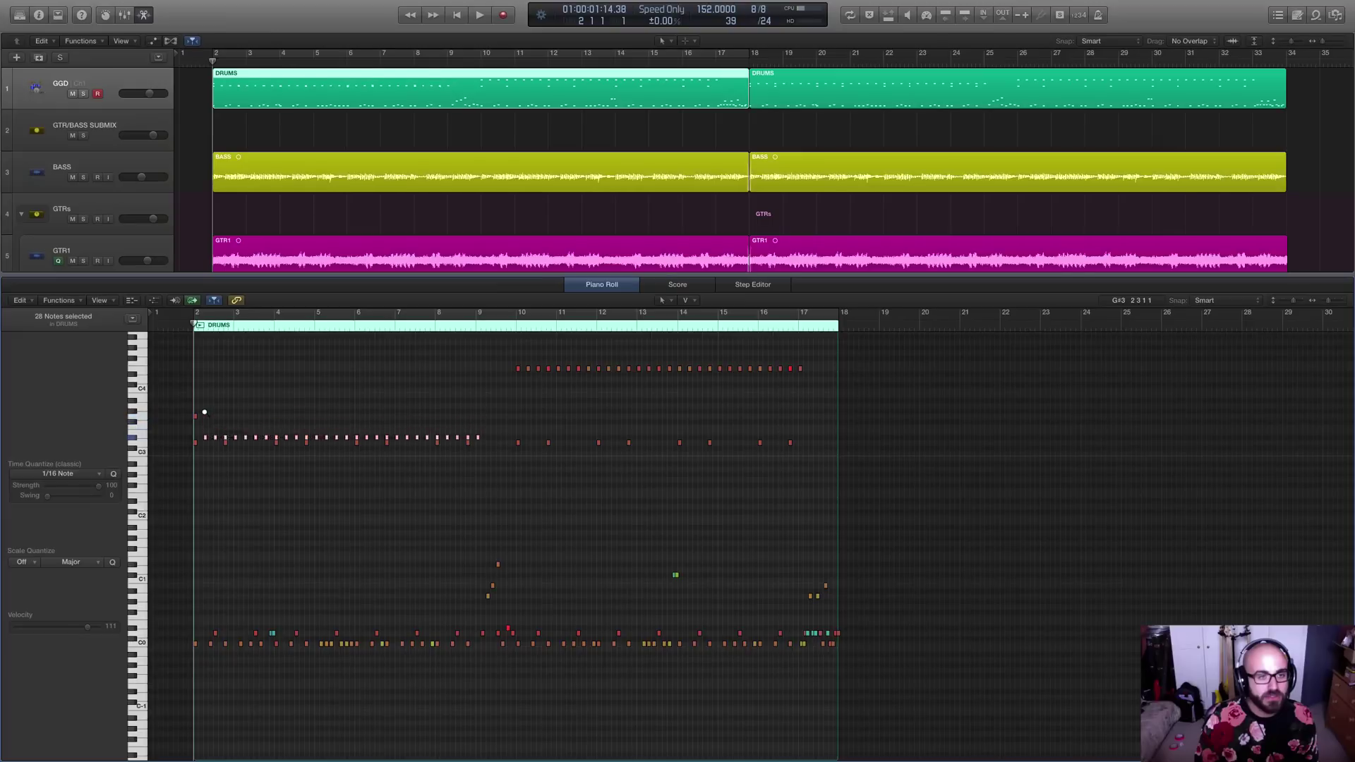
pyautogui.hotkey('alt', 'Down')
pyautogui.hotkey('alt', 'Down')
pyautogui.hotkey('alt', 'Down')
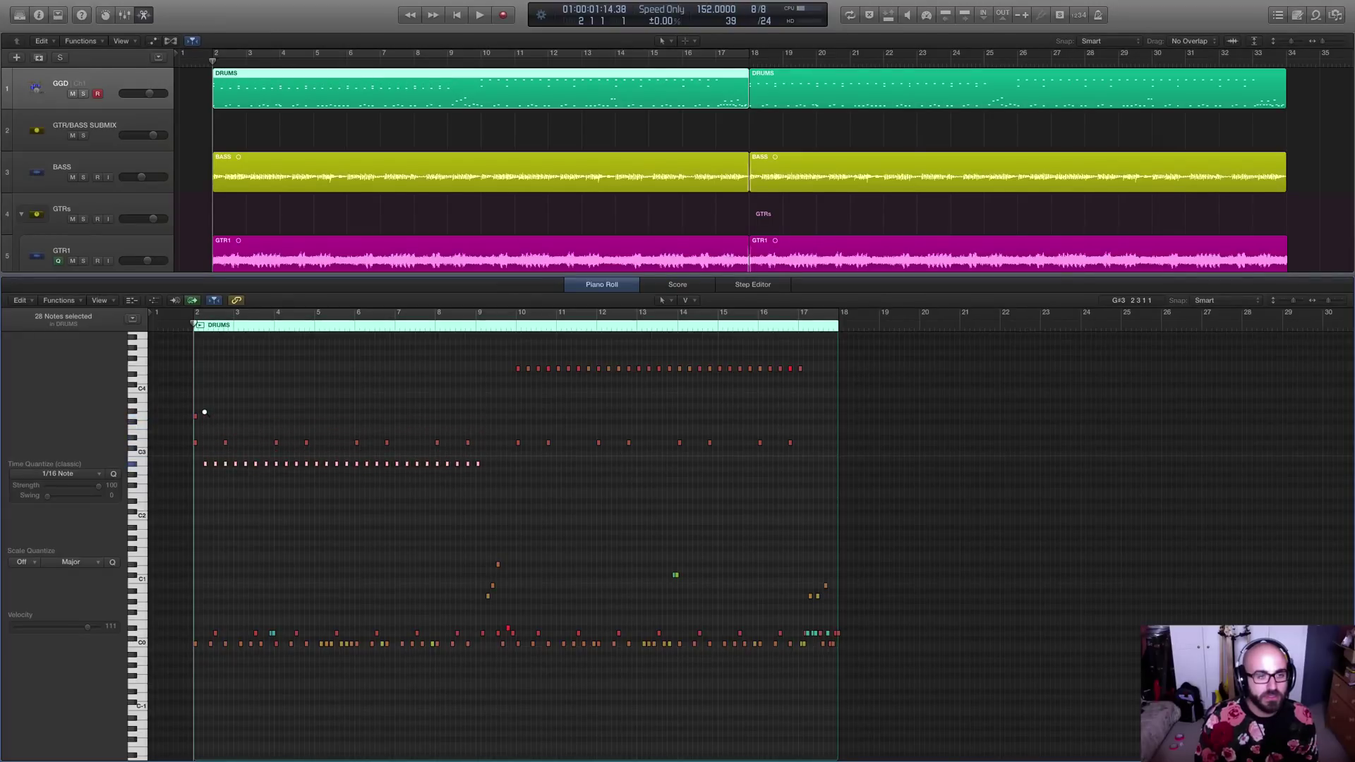
pyautogui.hotkey('alt', 'Down')
pyautogui.hotkey('alt', 'Up')
pyautogui.hotkey('alt', 'Up')
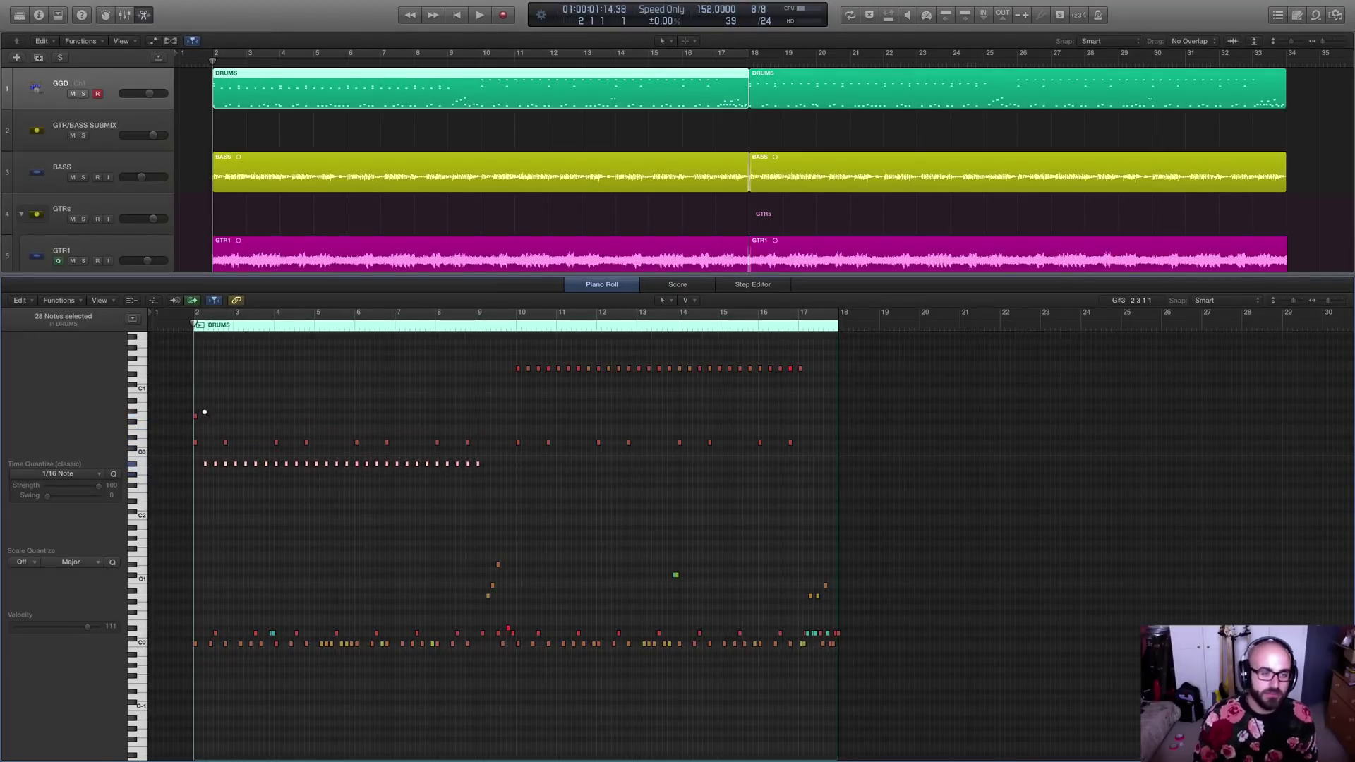
pyautogui.hotkey('alt', 'Down')
pyautogui.hotkey('alt', 'Down')
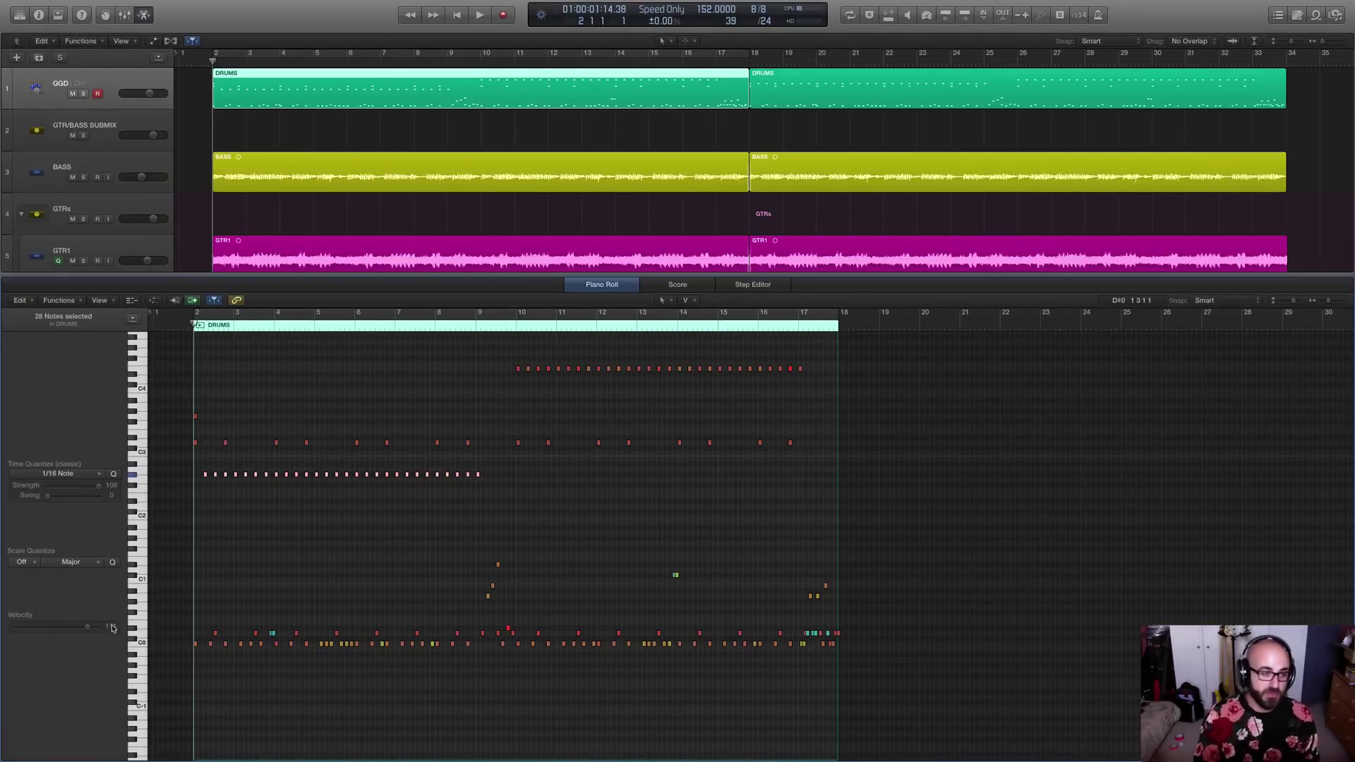
# - Audition the 28 notes at velocity 96 with playback, then raise their velocity to 112
pyautogui.moveTo(87, 626); pyautogui.dragTo(78, 630)
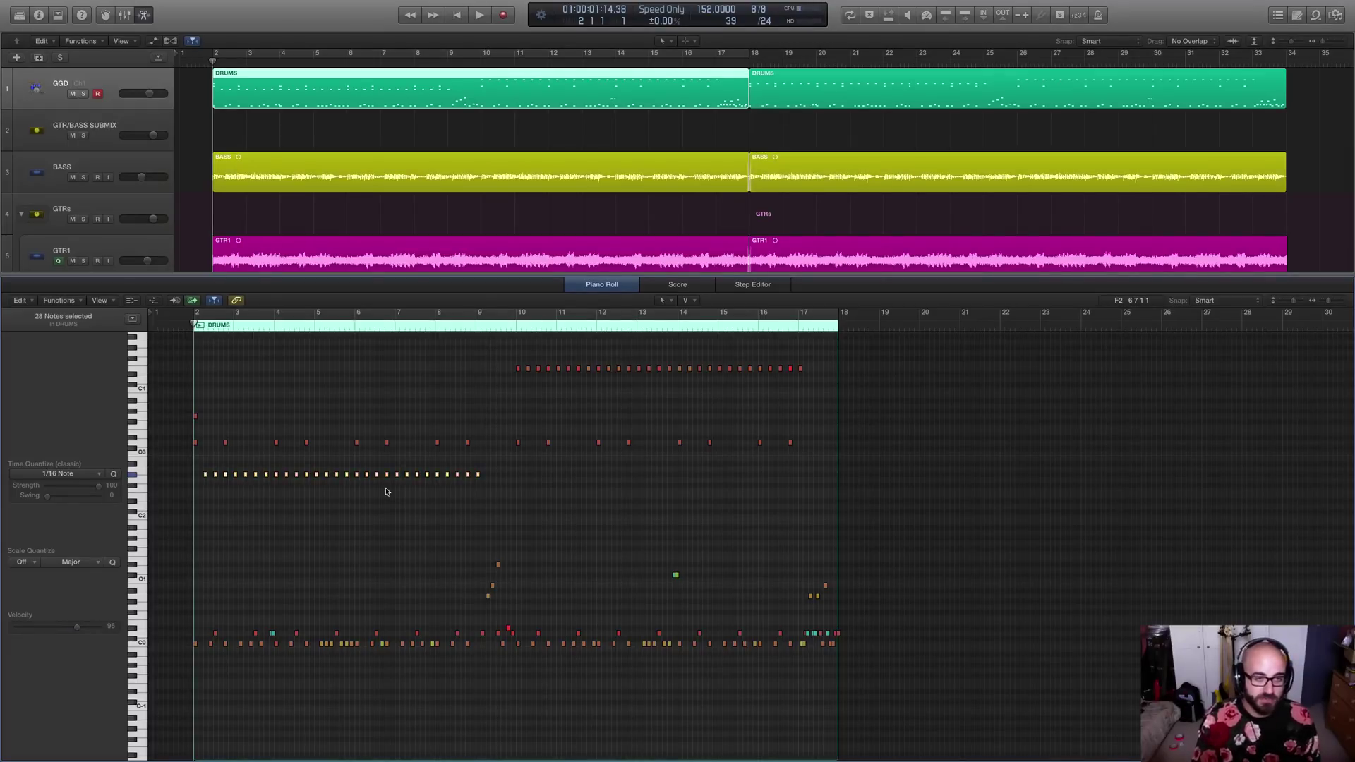
pyautogui.press('space')
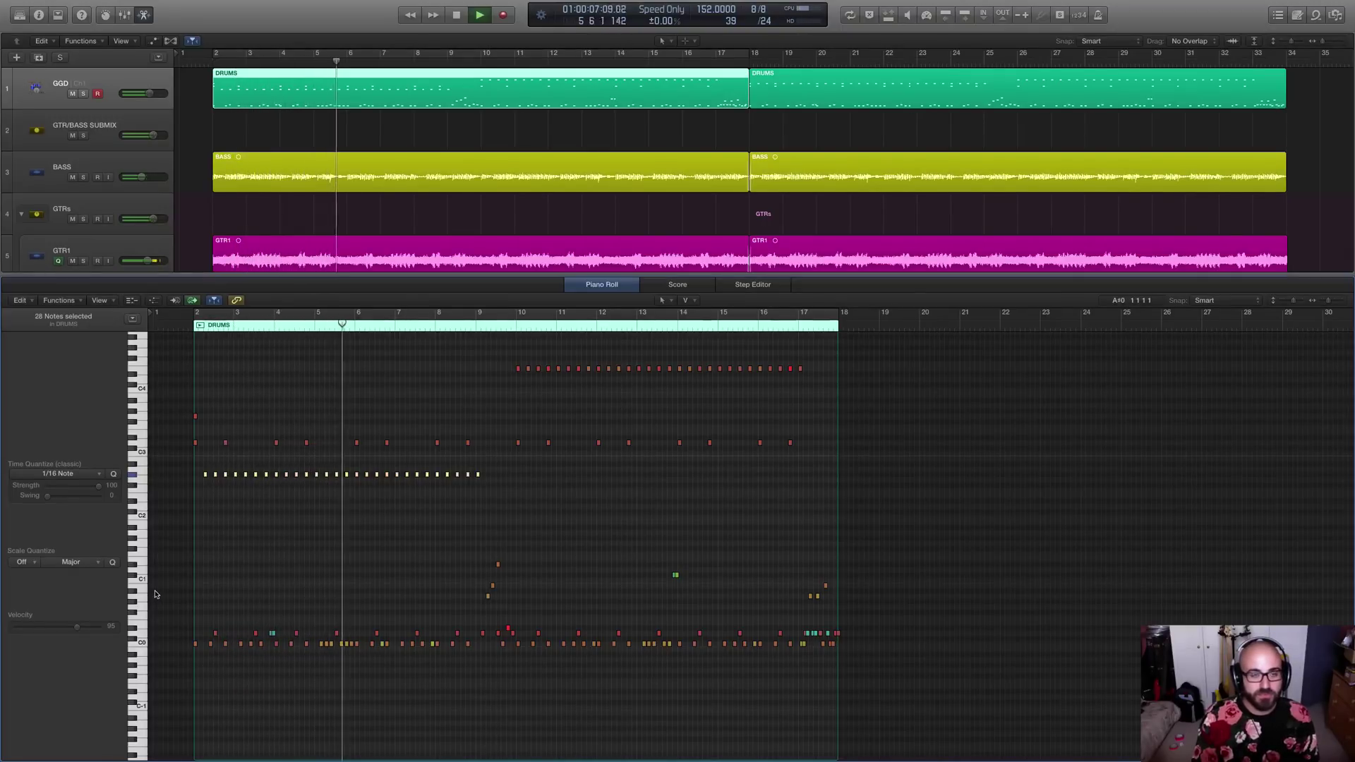
pyautogui.press('space')
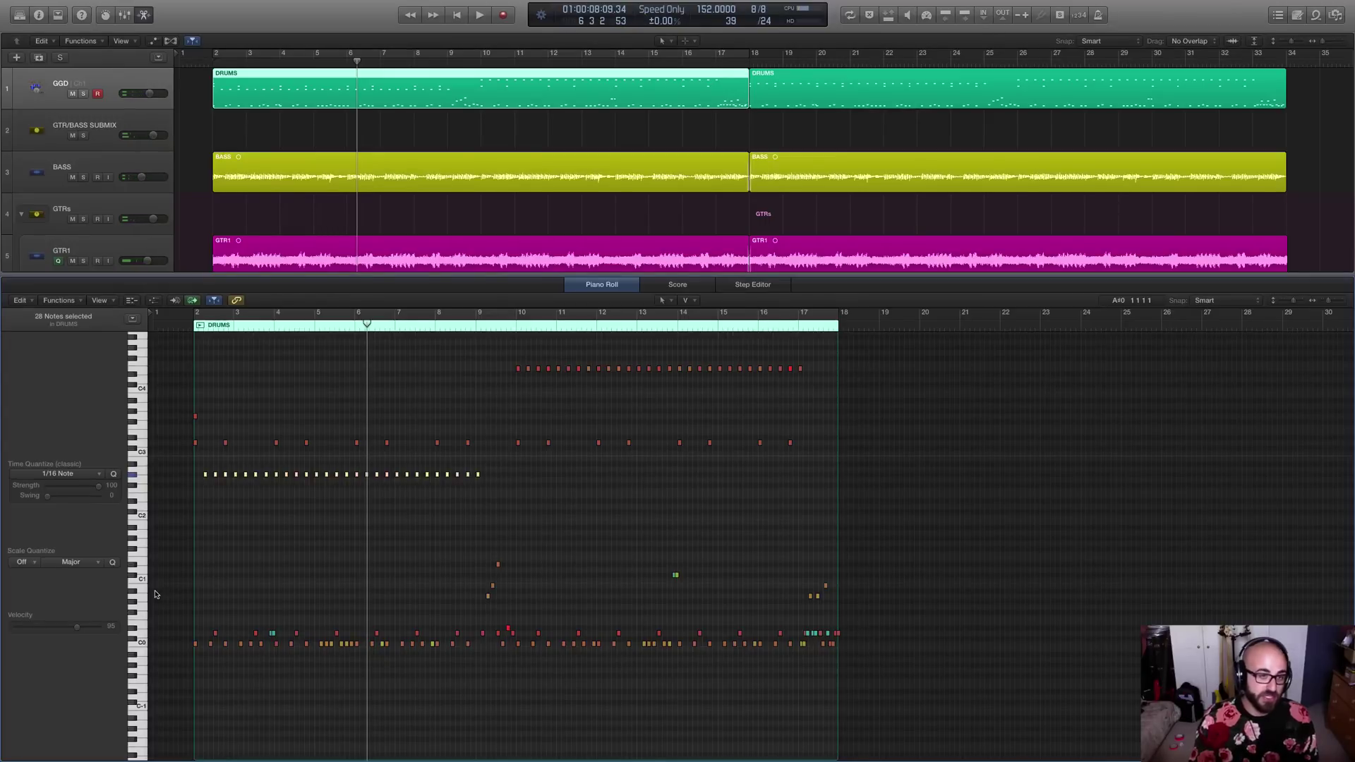
pyautogui.moveTo(76, 627); pyautogui.dragTo(89, 626)
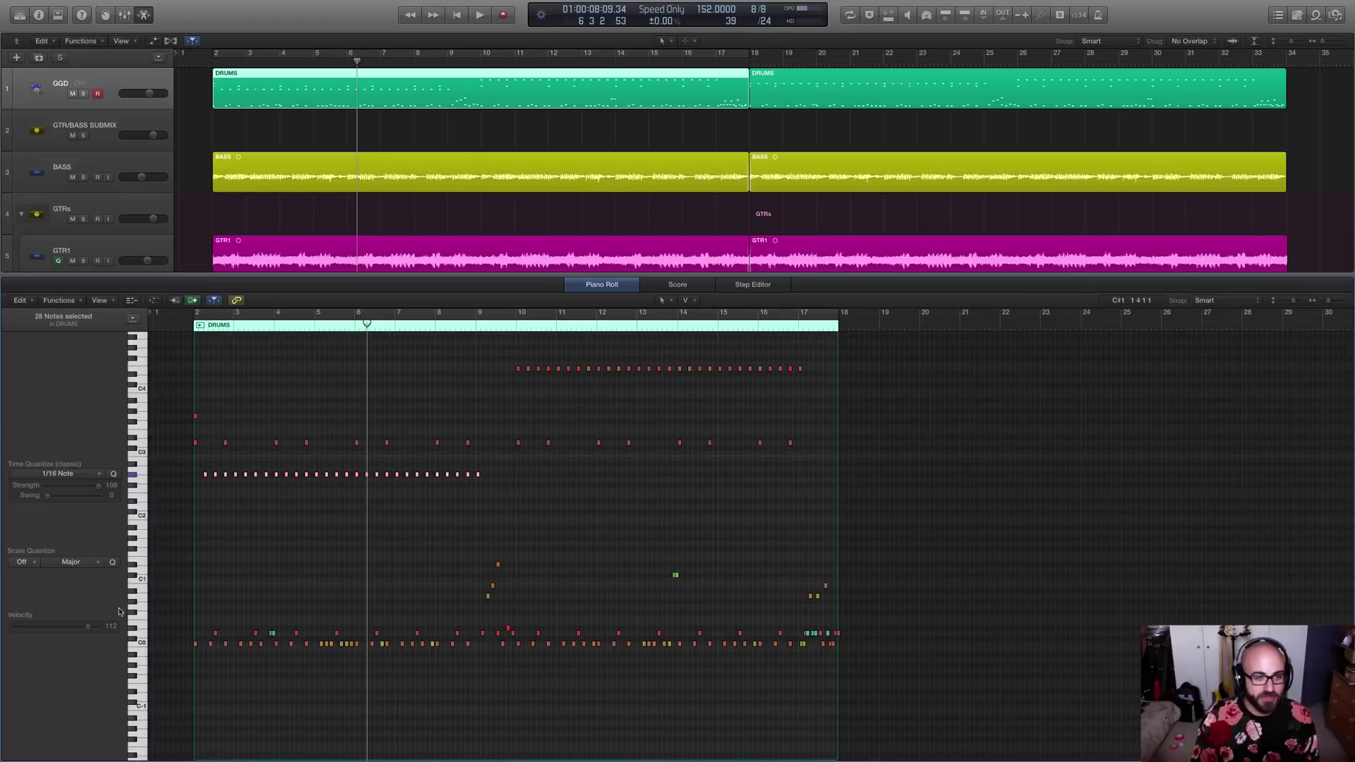
# - Apply the Fixed Velocity MIDI Transform preset to set the selected 28 notes to 127
pyautogui.click(60, 299)
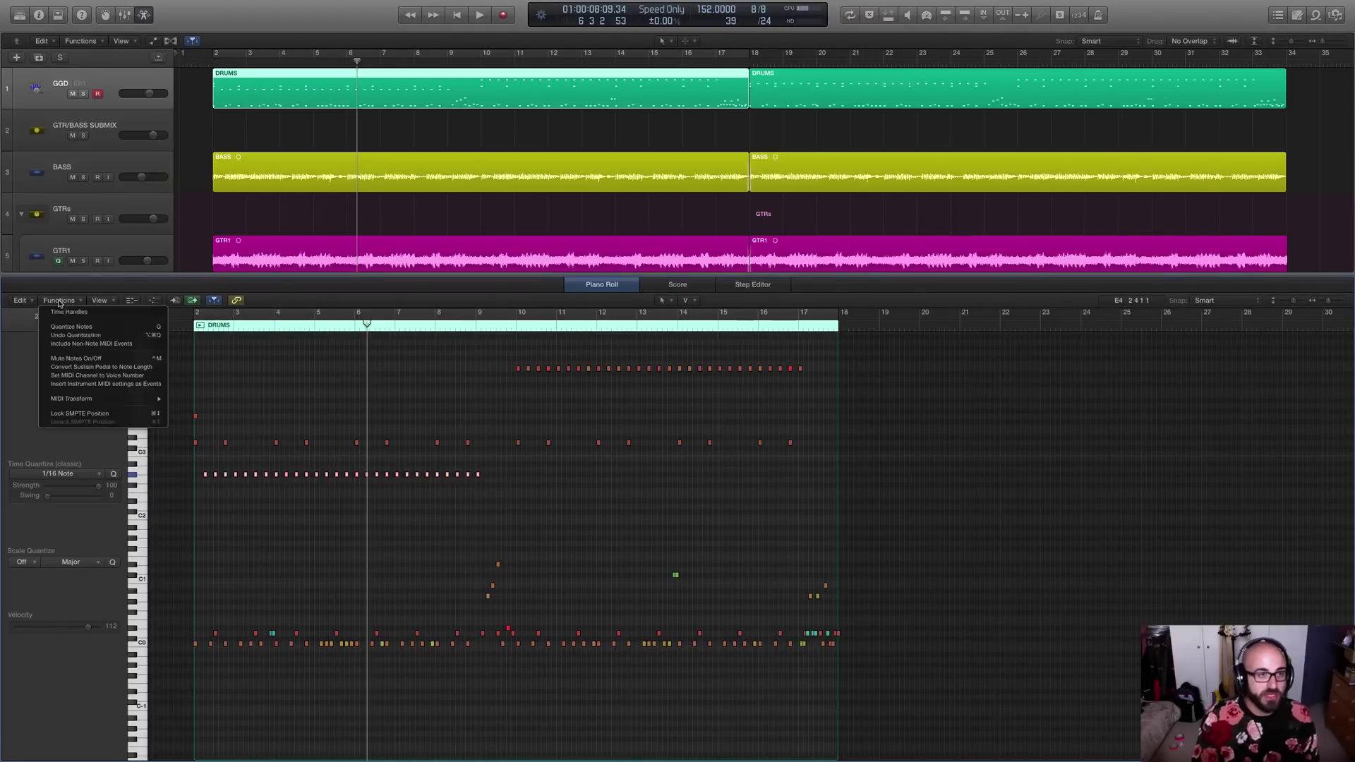
pyautogui.moveTo(87, 400)
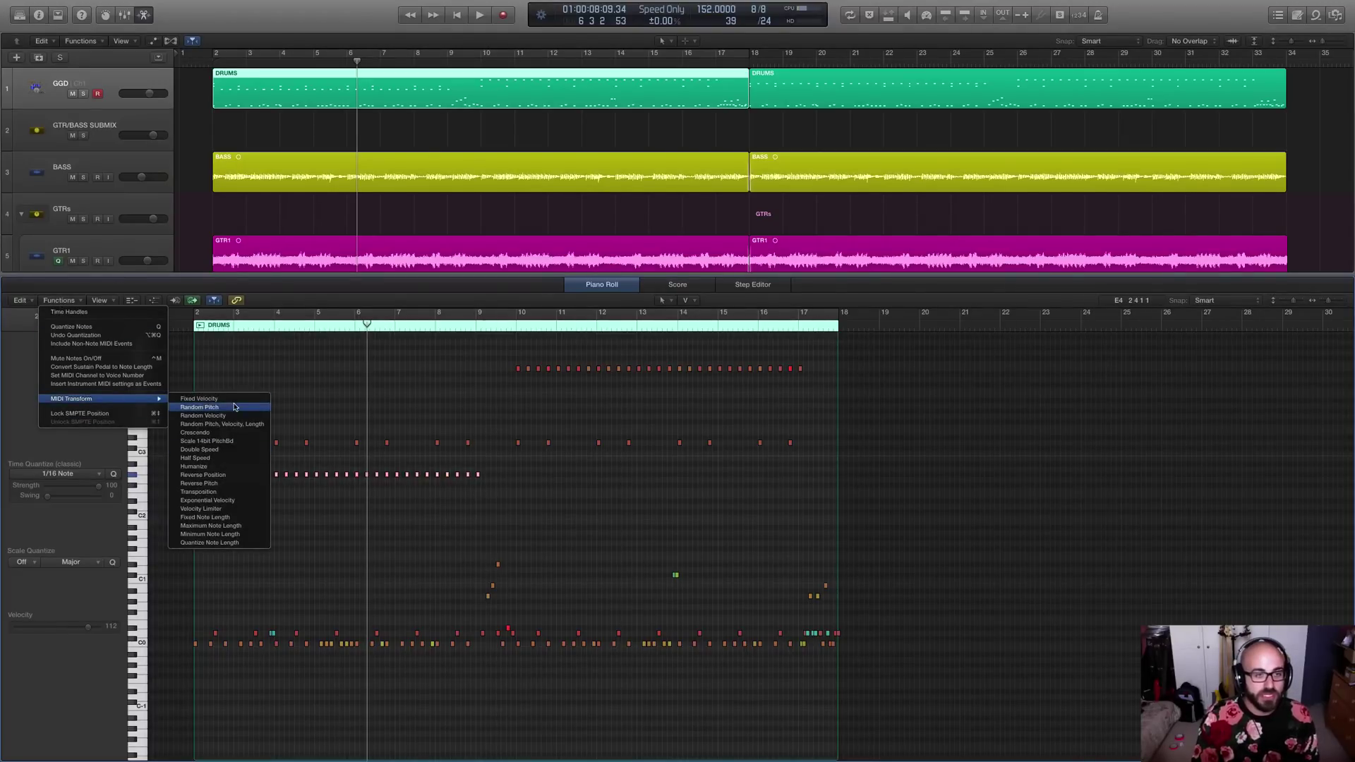
pyautogui.click(199, 398)
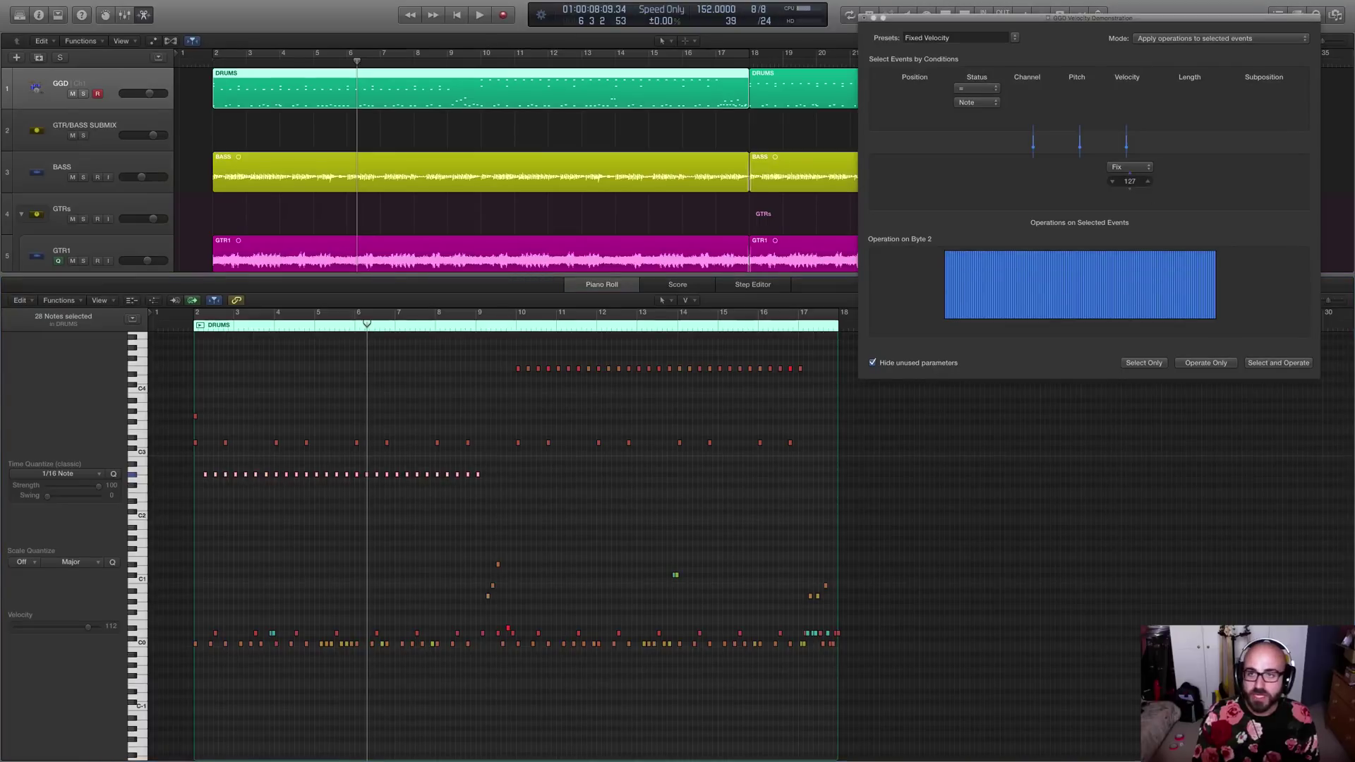
pyautogui.click(1206, 363)
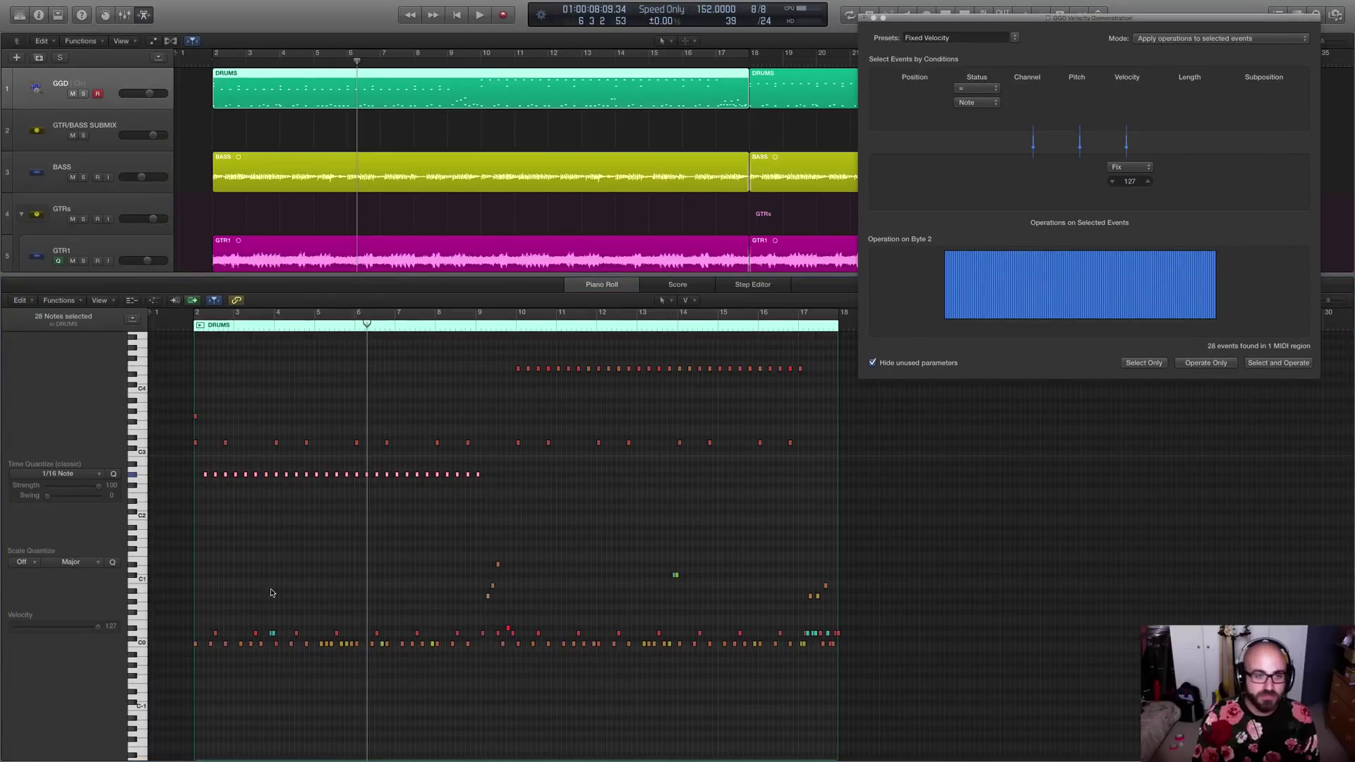
# - Play the drums from the region start to hear the fixed 127 velocity
pyautogui.click(194, 326)
pyautogui.press('space')
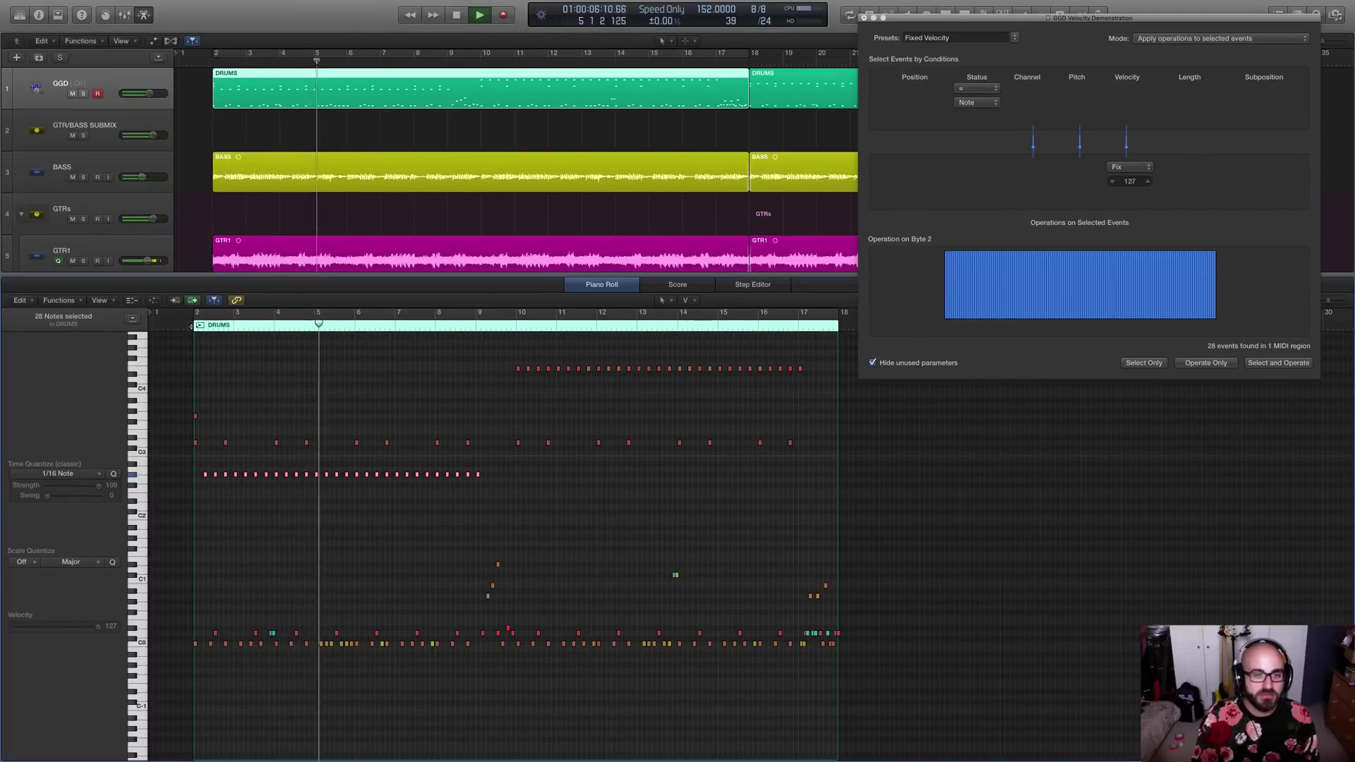
pyautogui.press('space')
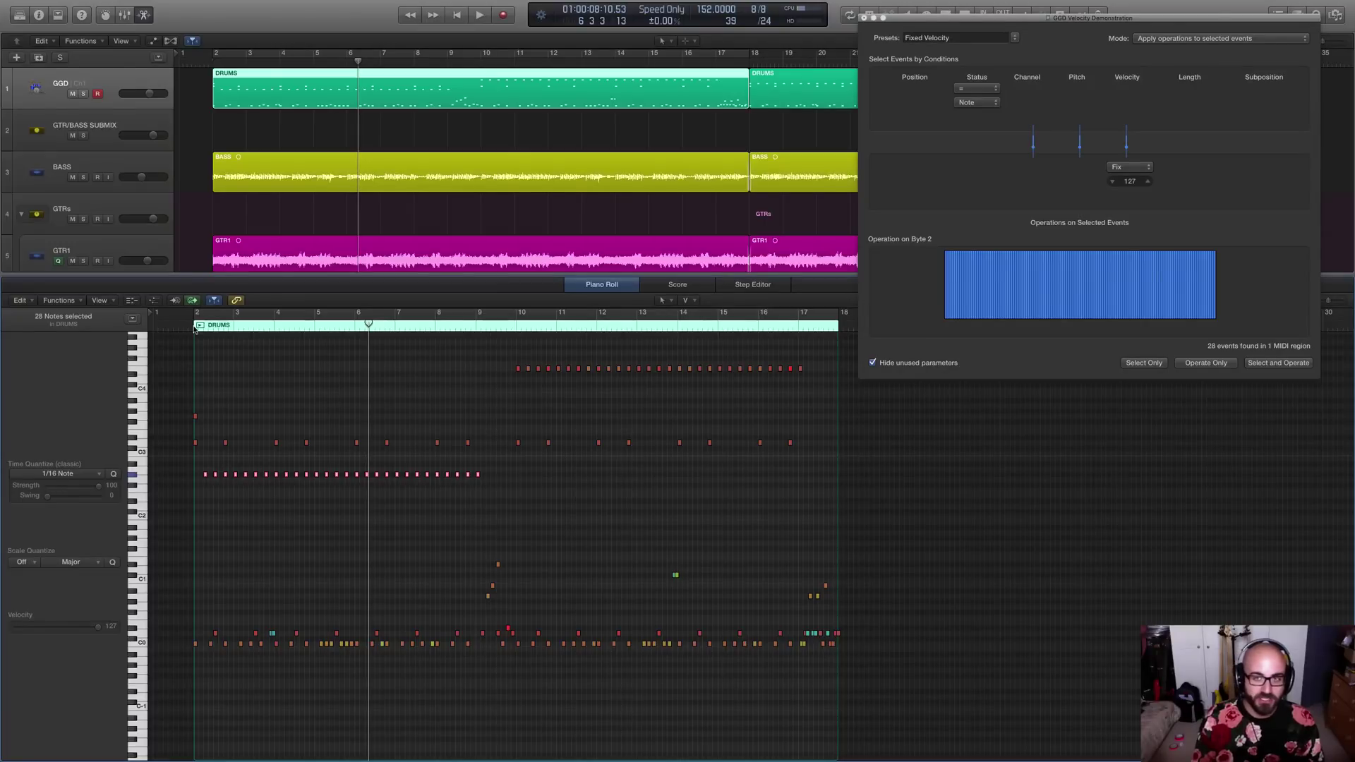
# - Soften the 28 notes' velocity to 86 and play back from bar 2 to check it
pyautogui.scroll(2, 177, 494)
pyautogui.moveTo(98, 627); pyautogui.dragTo(79, 633)
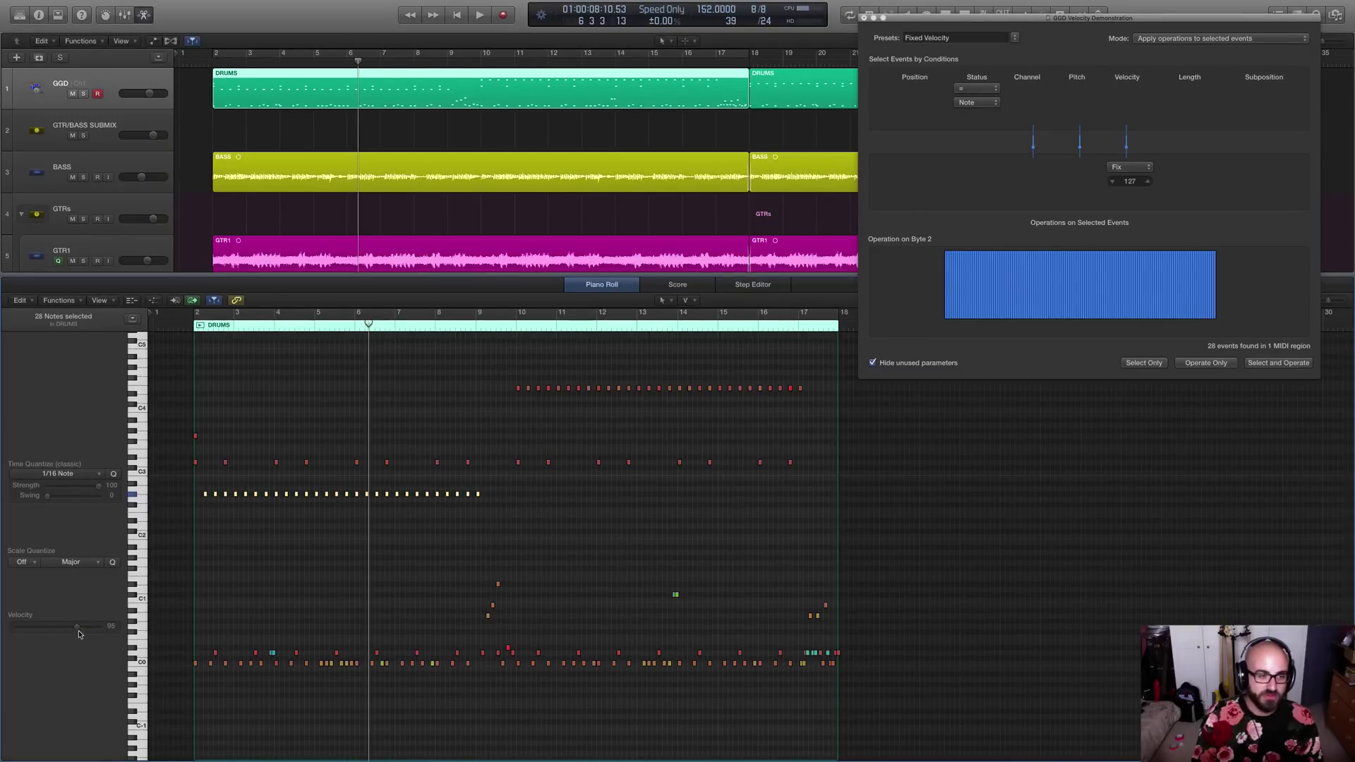
pyautogui.click(195, 327)
pyautogui.press('space')
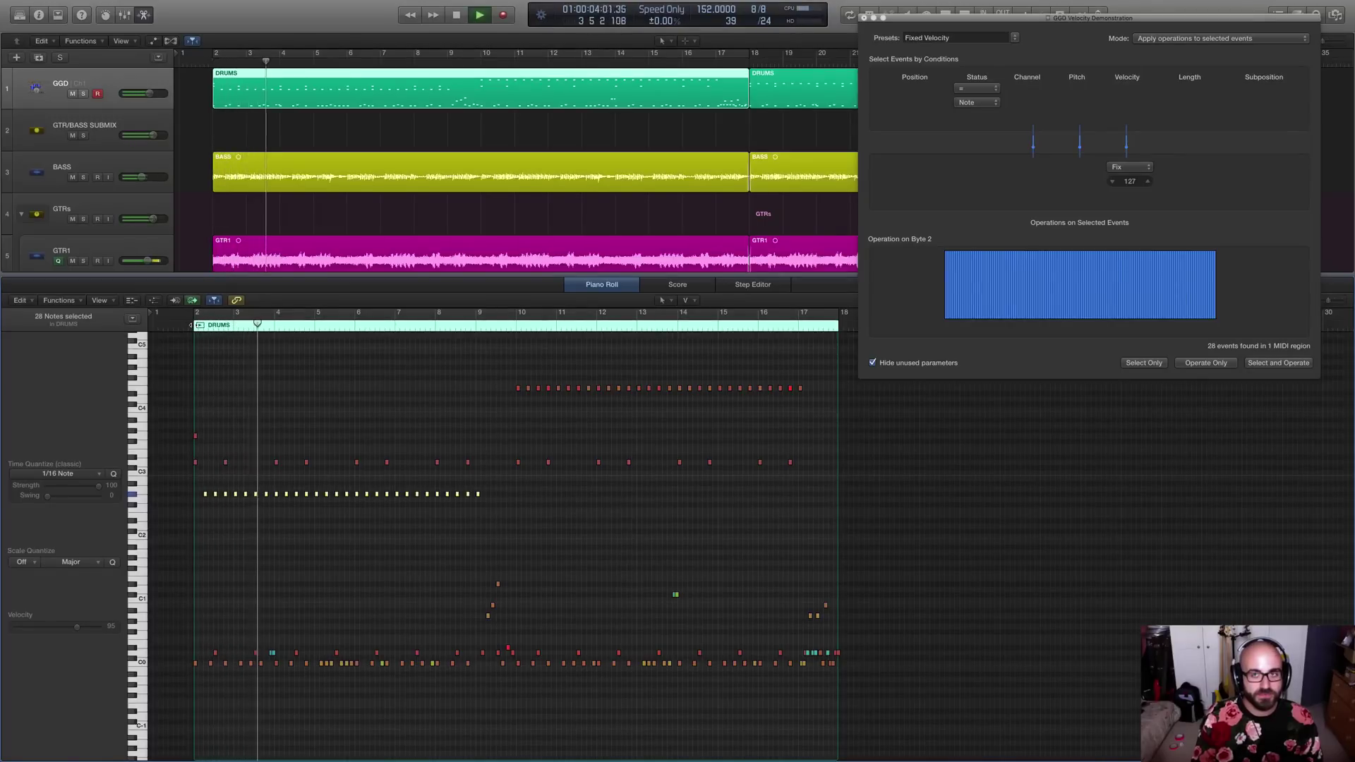
pyautogui.press('space')
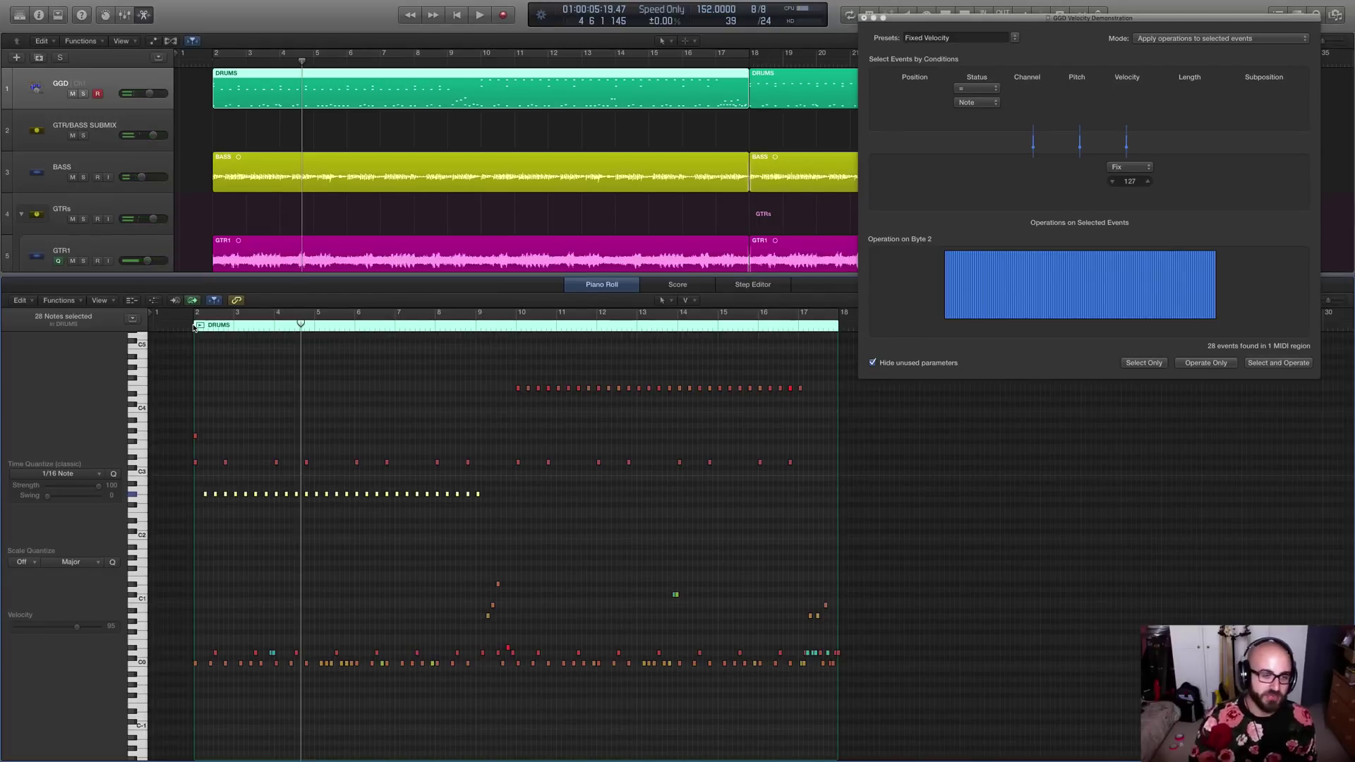